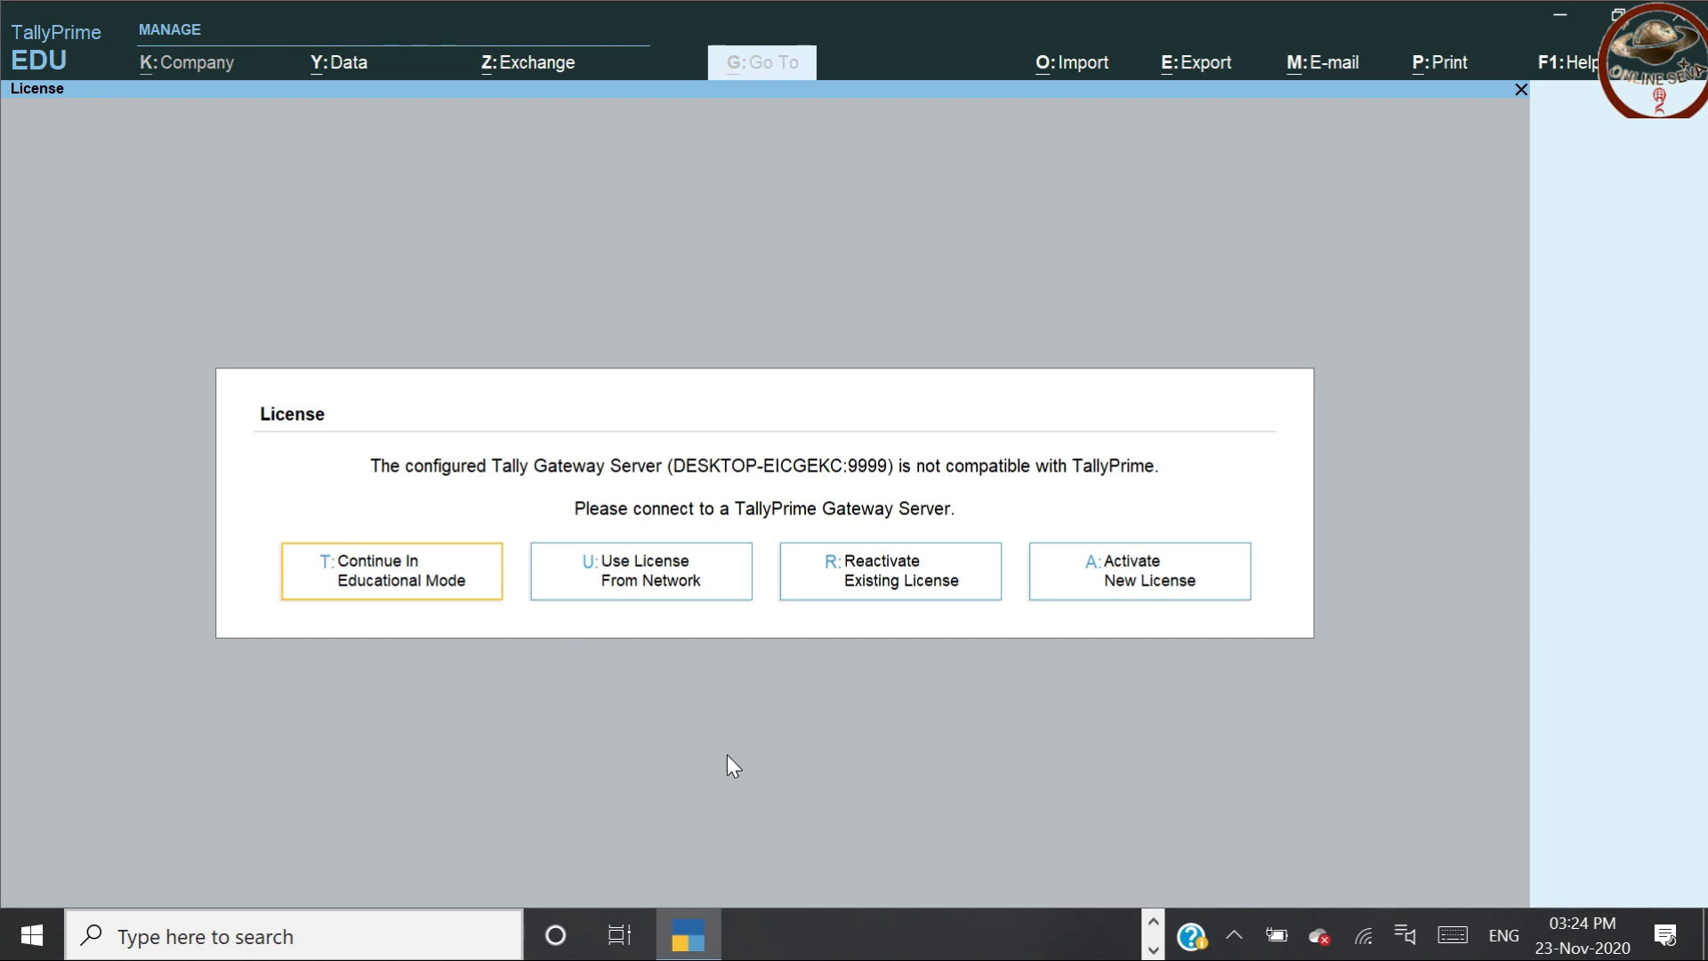
Leave TallyPrime's license prompt and minimize it to show the Windows desktop
key("Left")
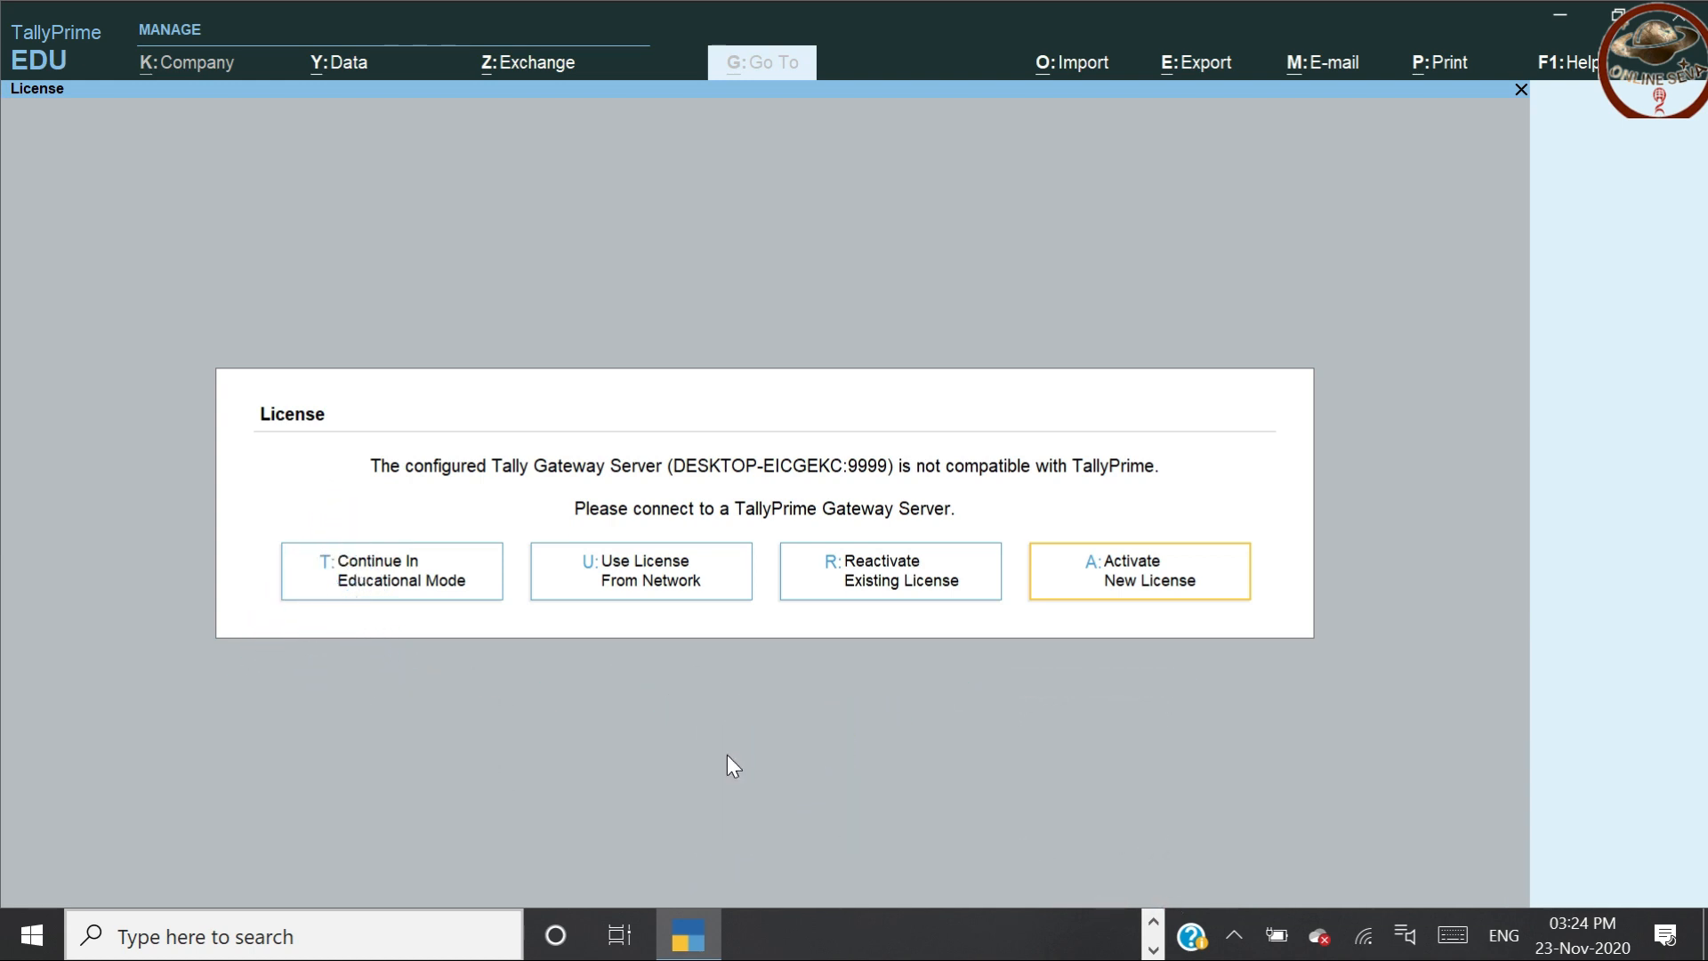
key("Left")
key("Left")
key("Left")
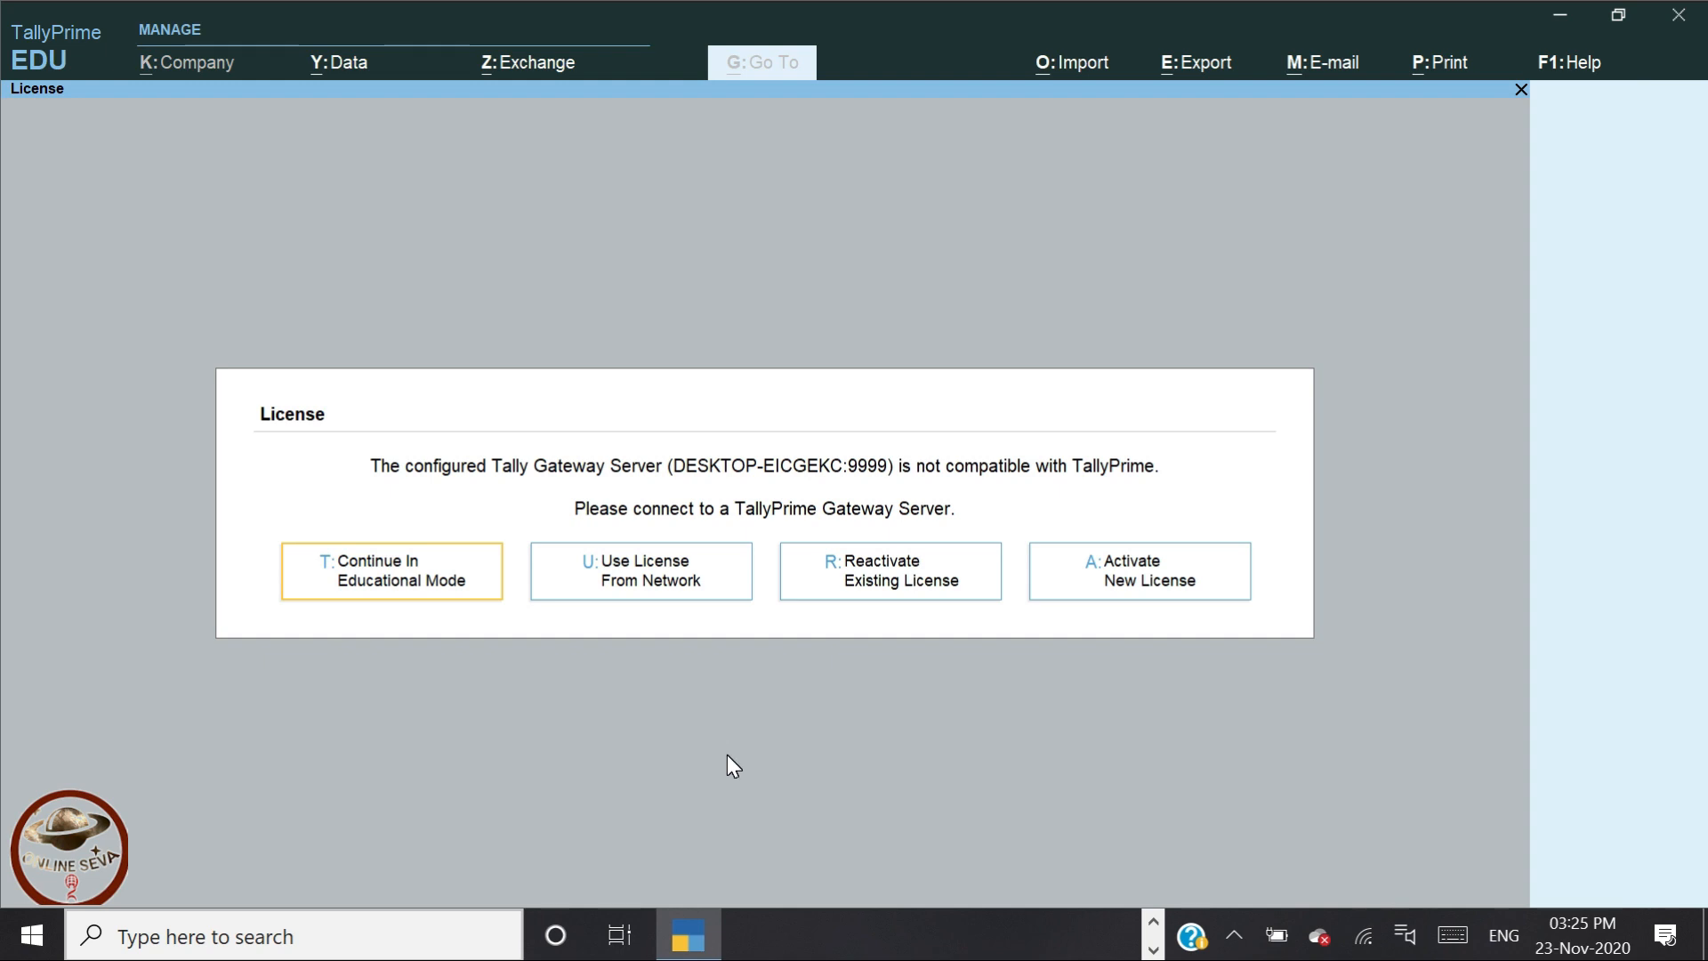
key("super+d")
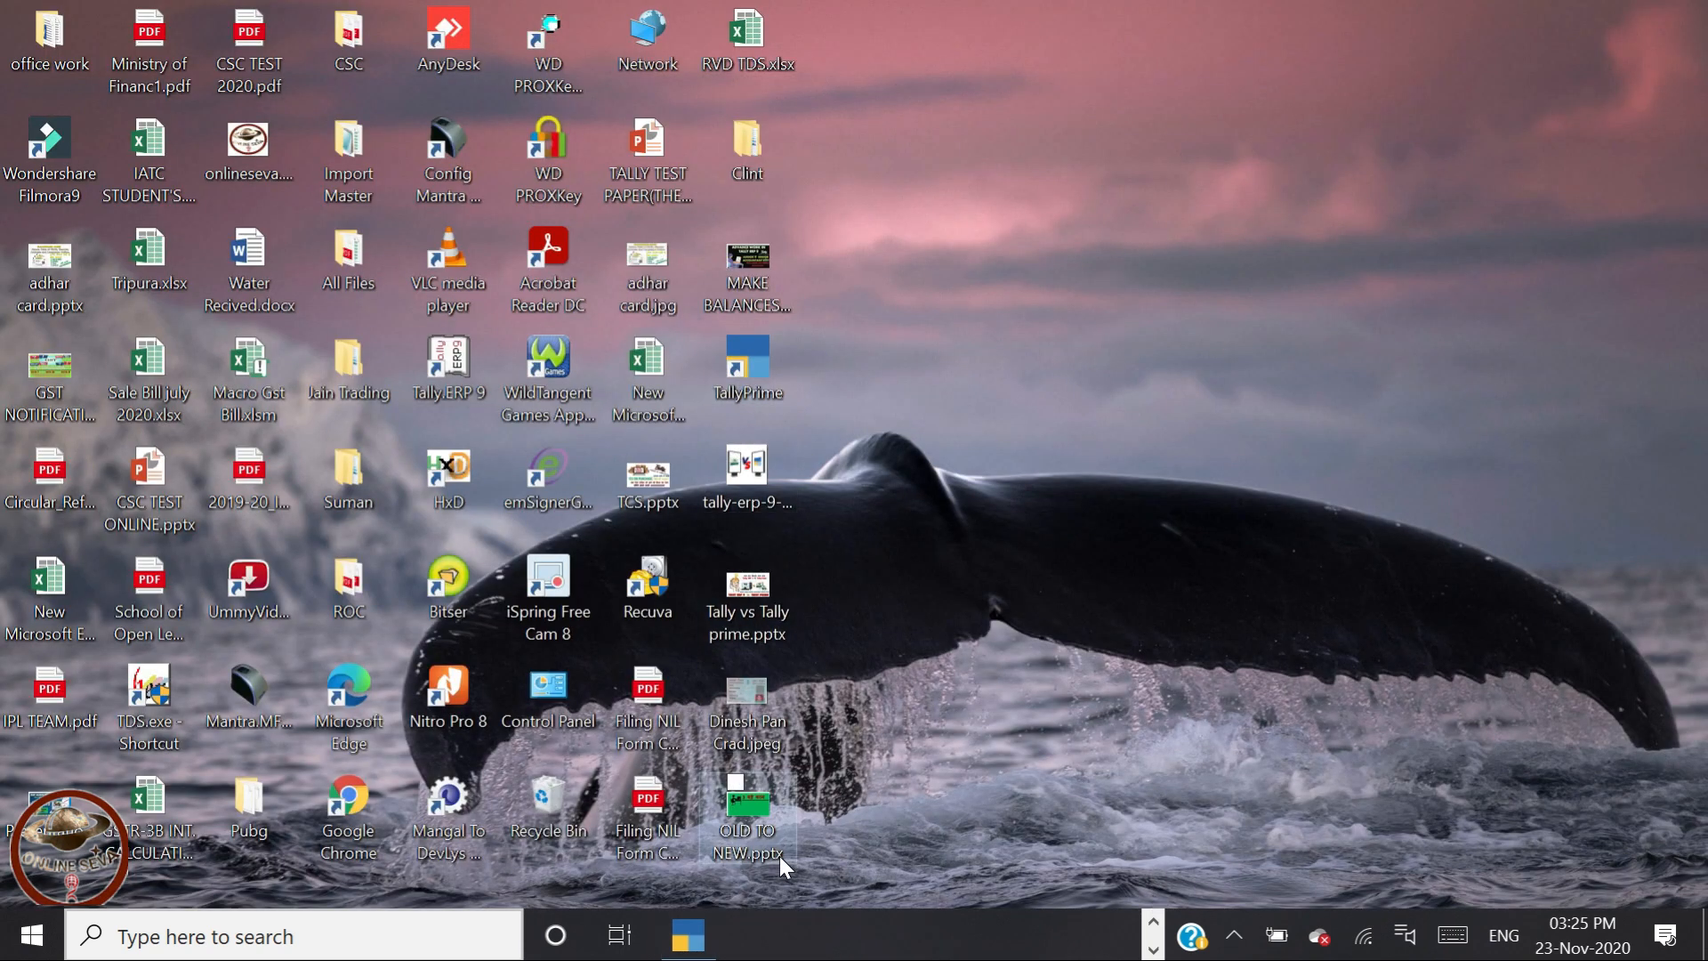
Restore TallyPrime from the taskbar and continue in Educational Mode
left_click(699, 924)
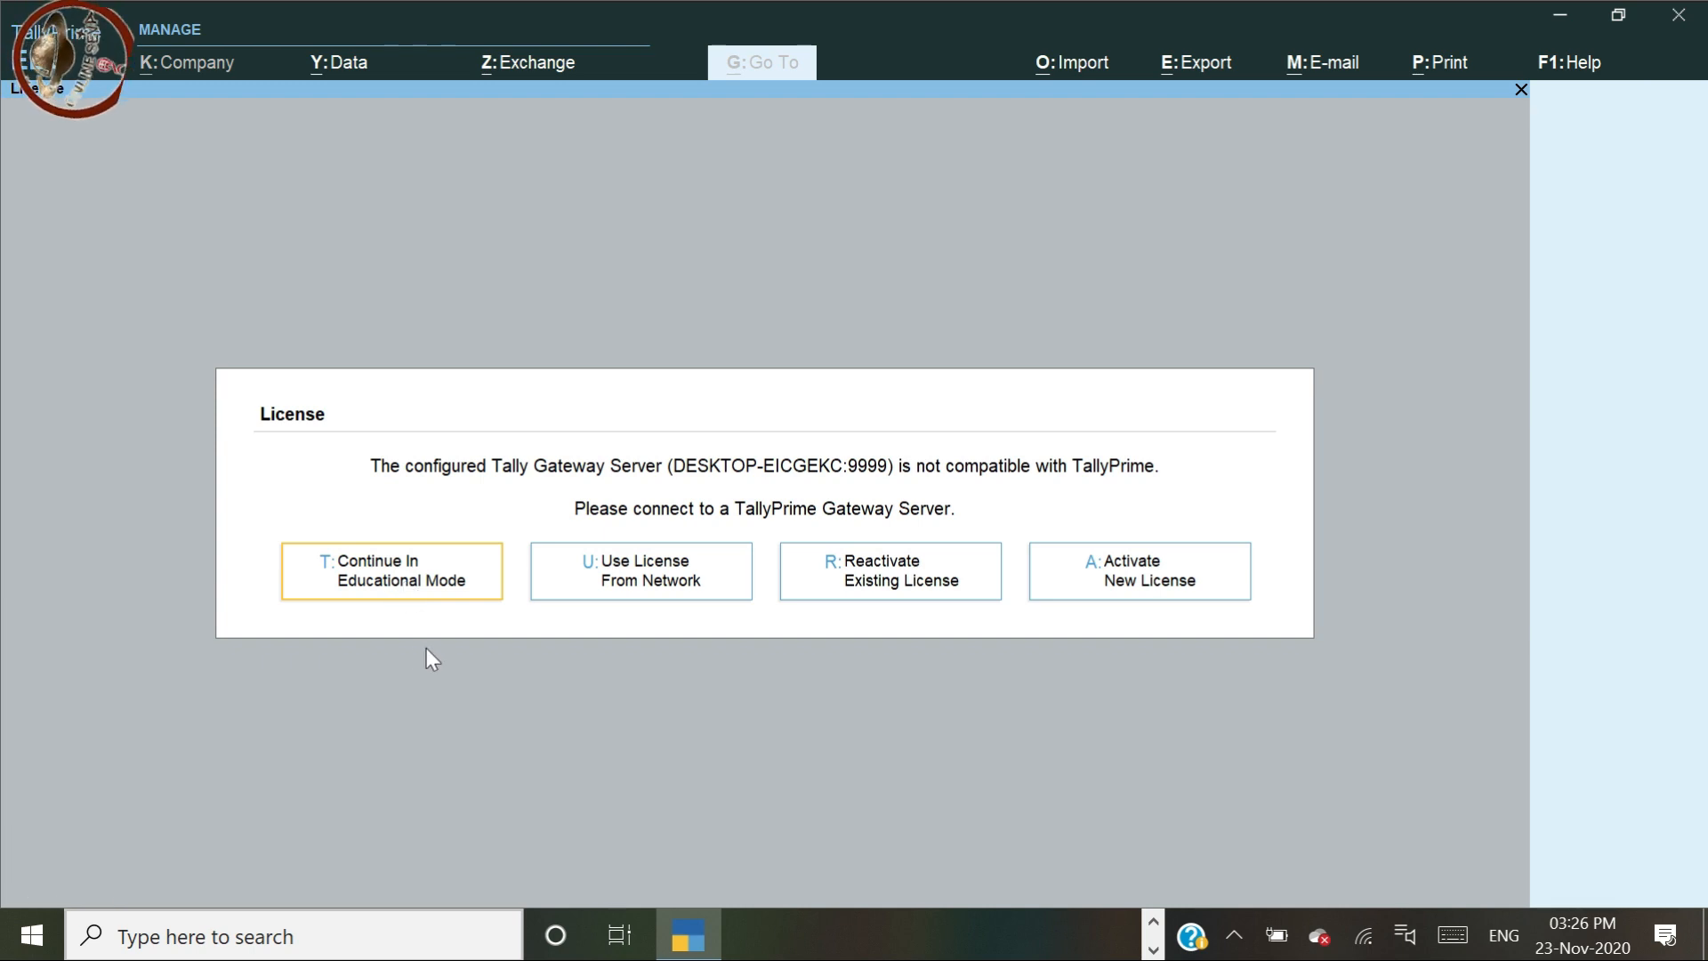
left_click(383, 588)
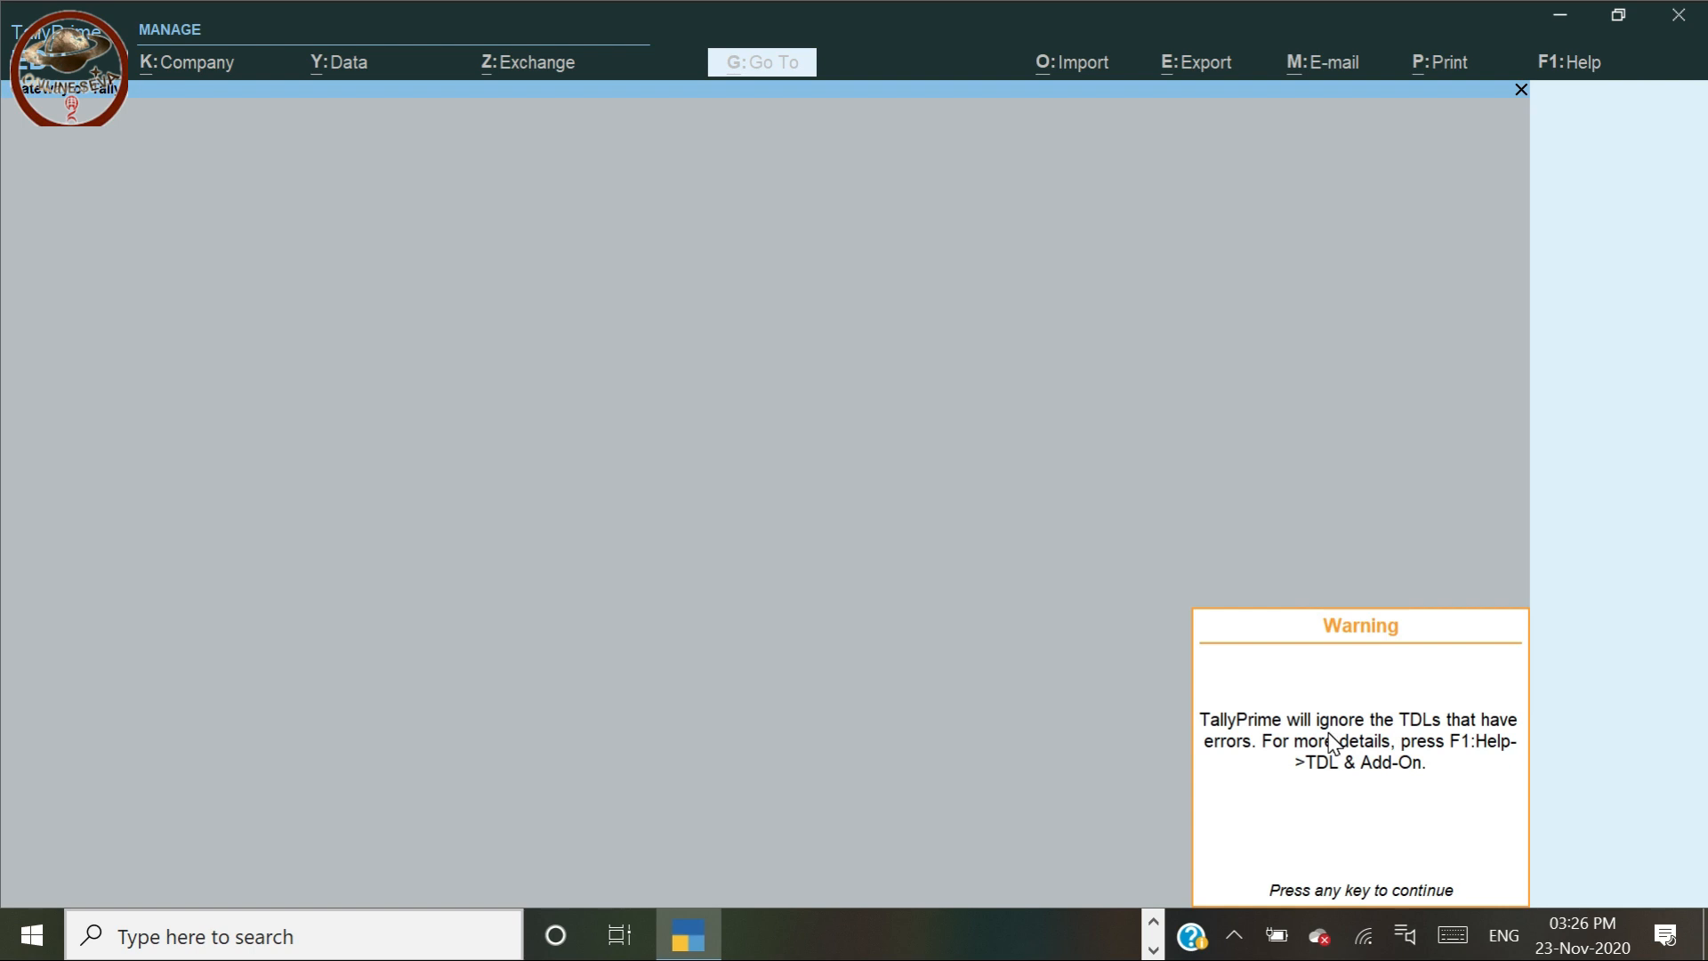
Dismiss the TDL warning, skip login, and open the Create Company form
key("Return")
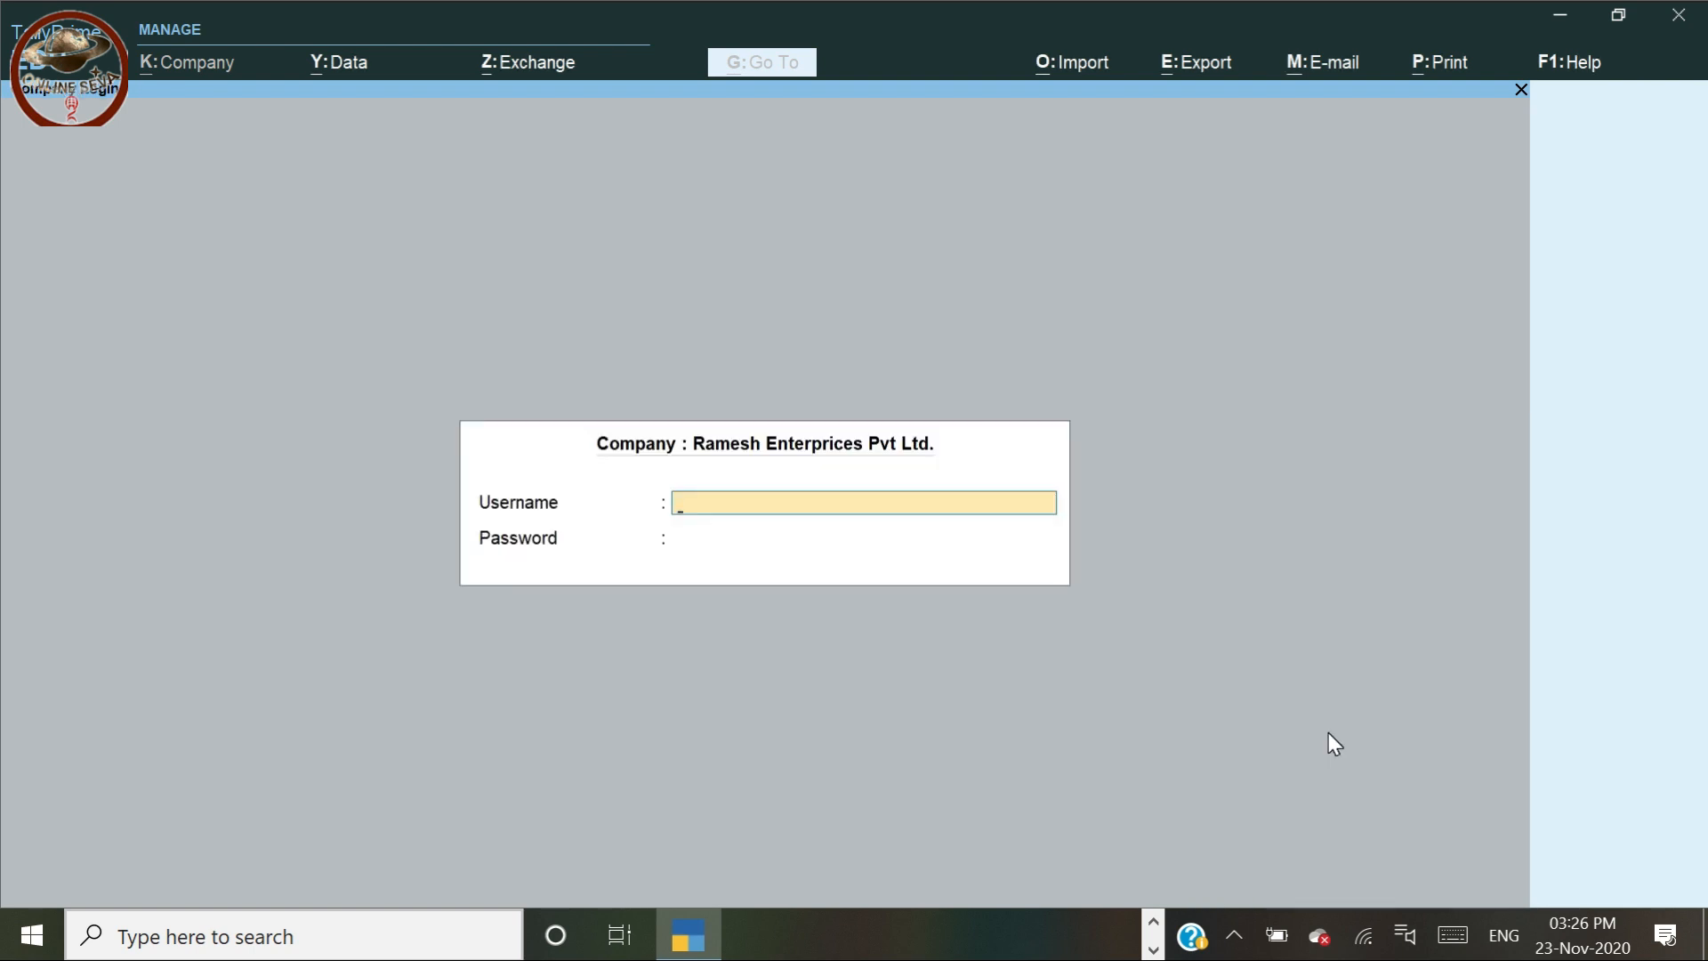
key("Escape")
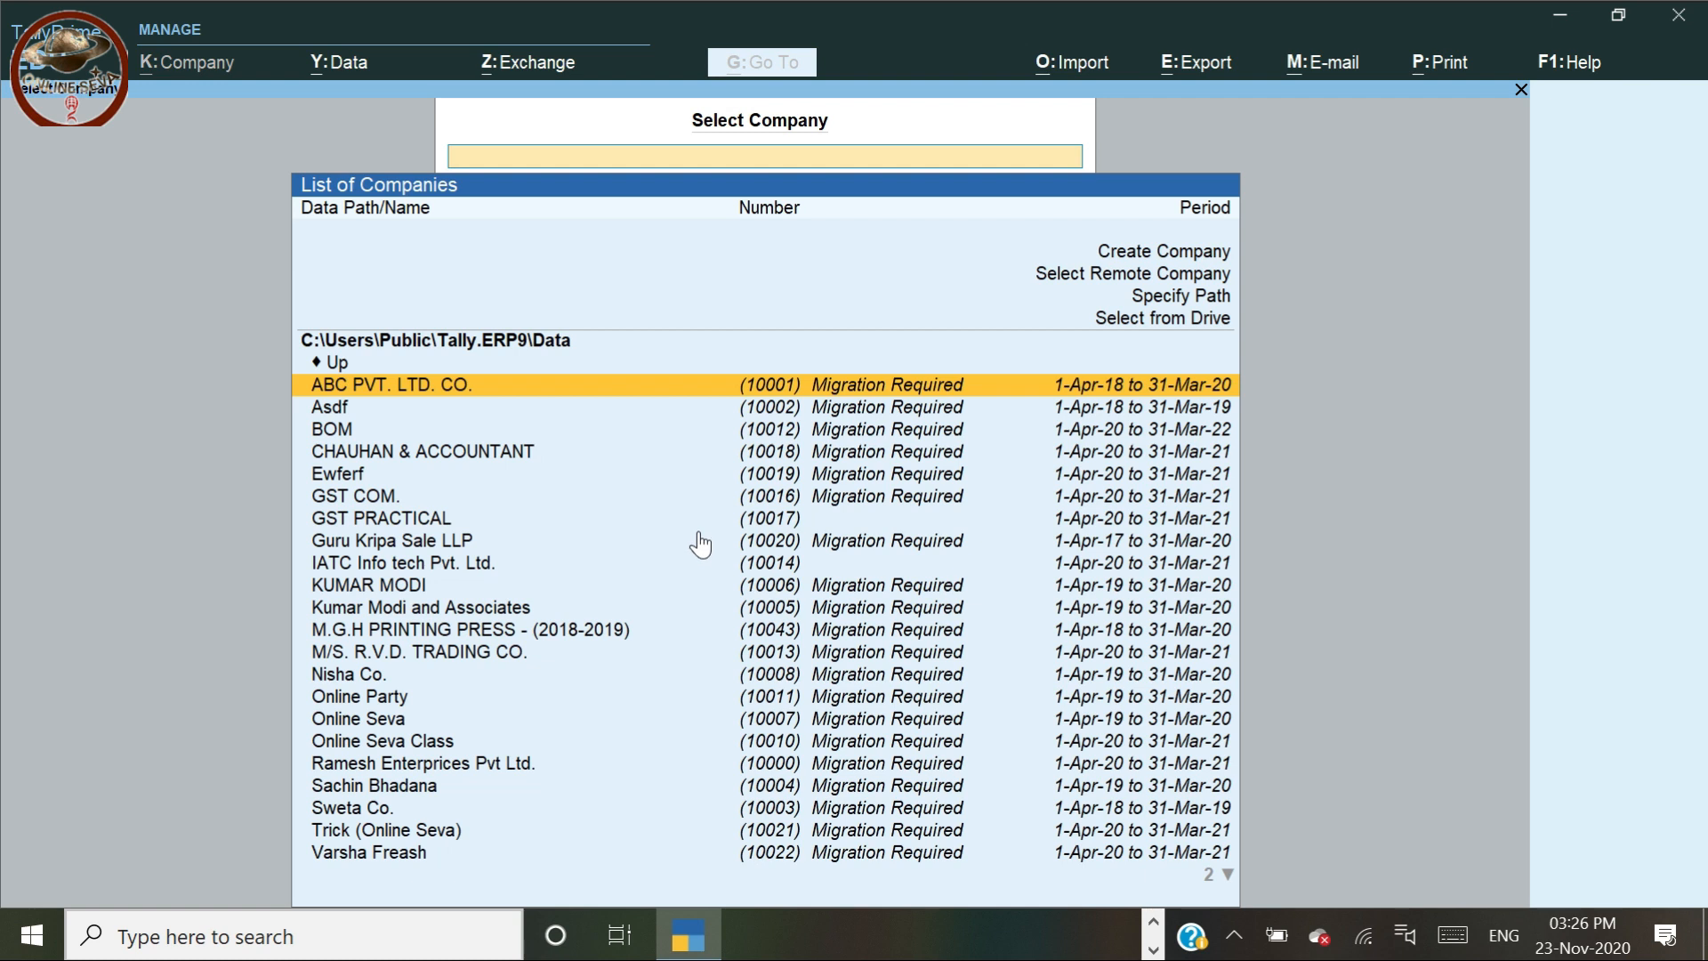
key("Escape")
key("n")
left_click(1133, 259)
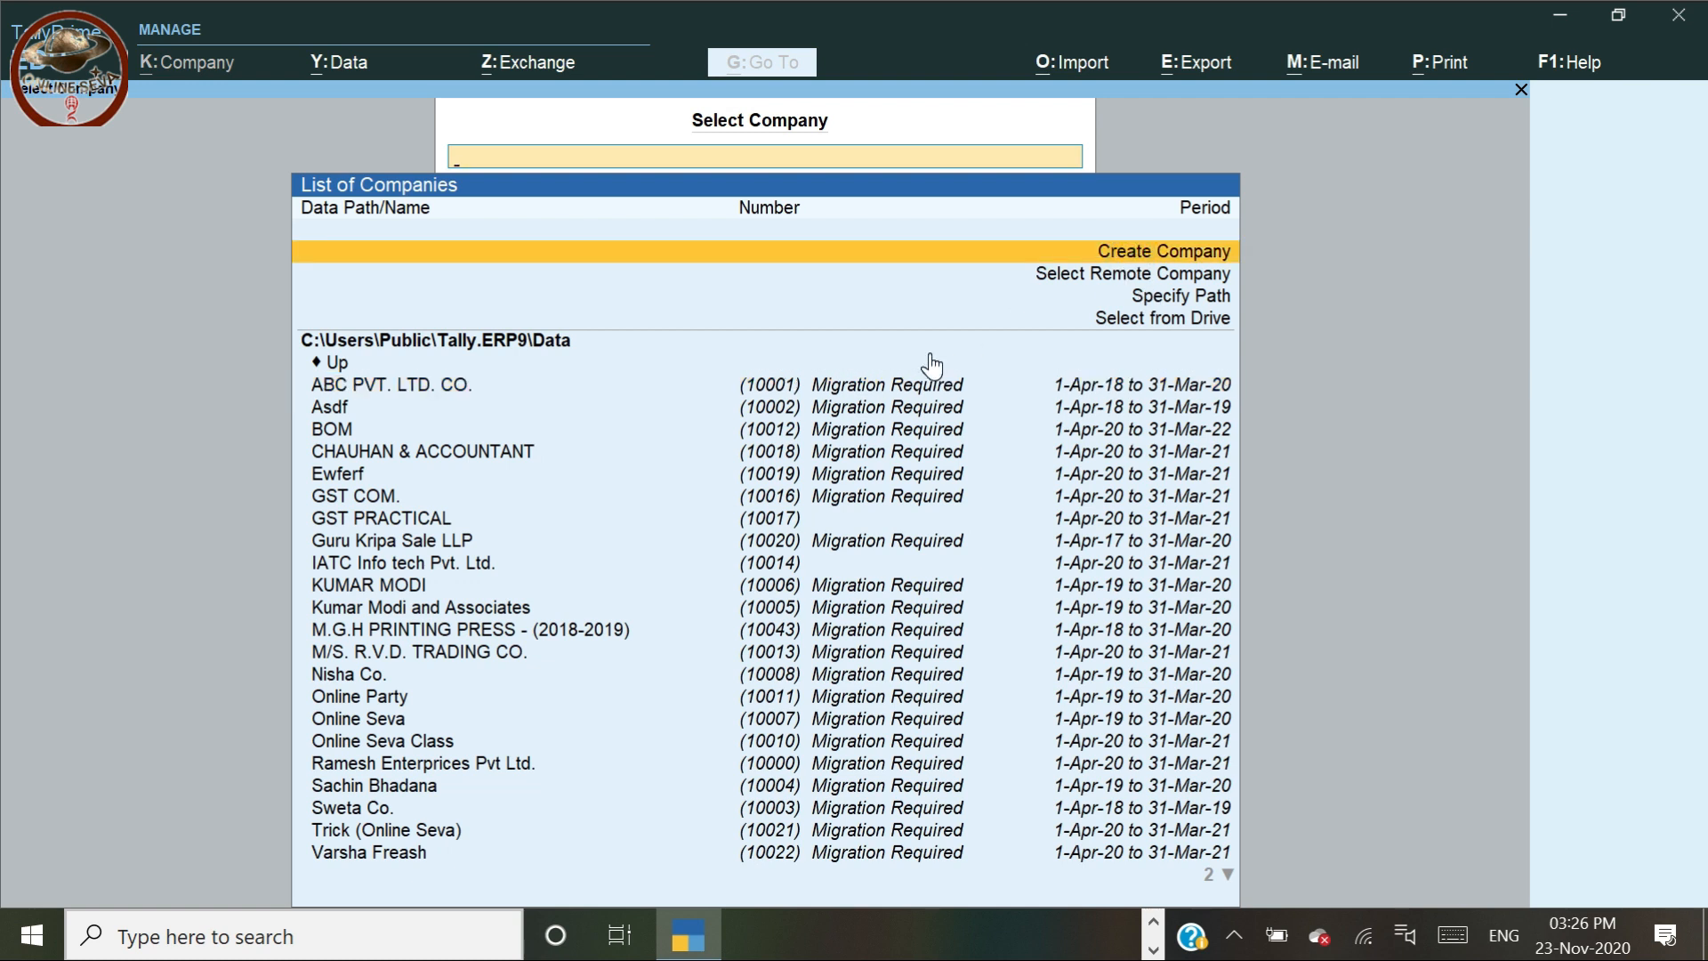
key("Return")
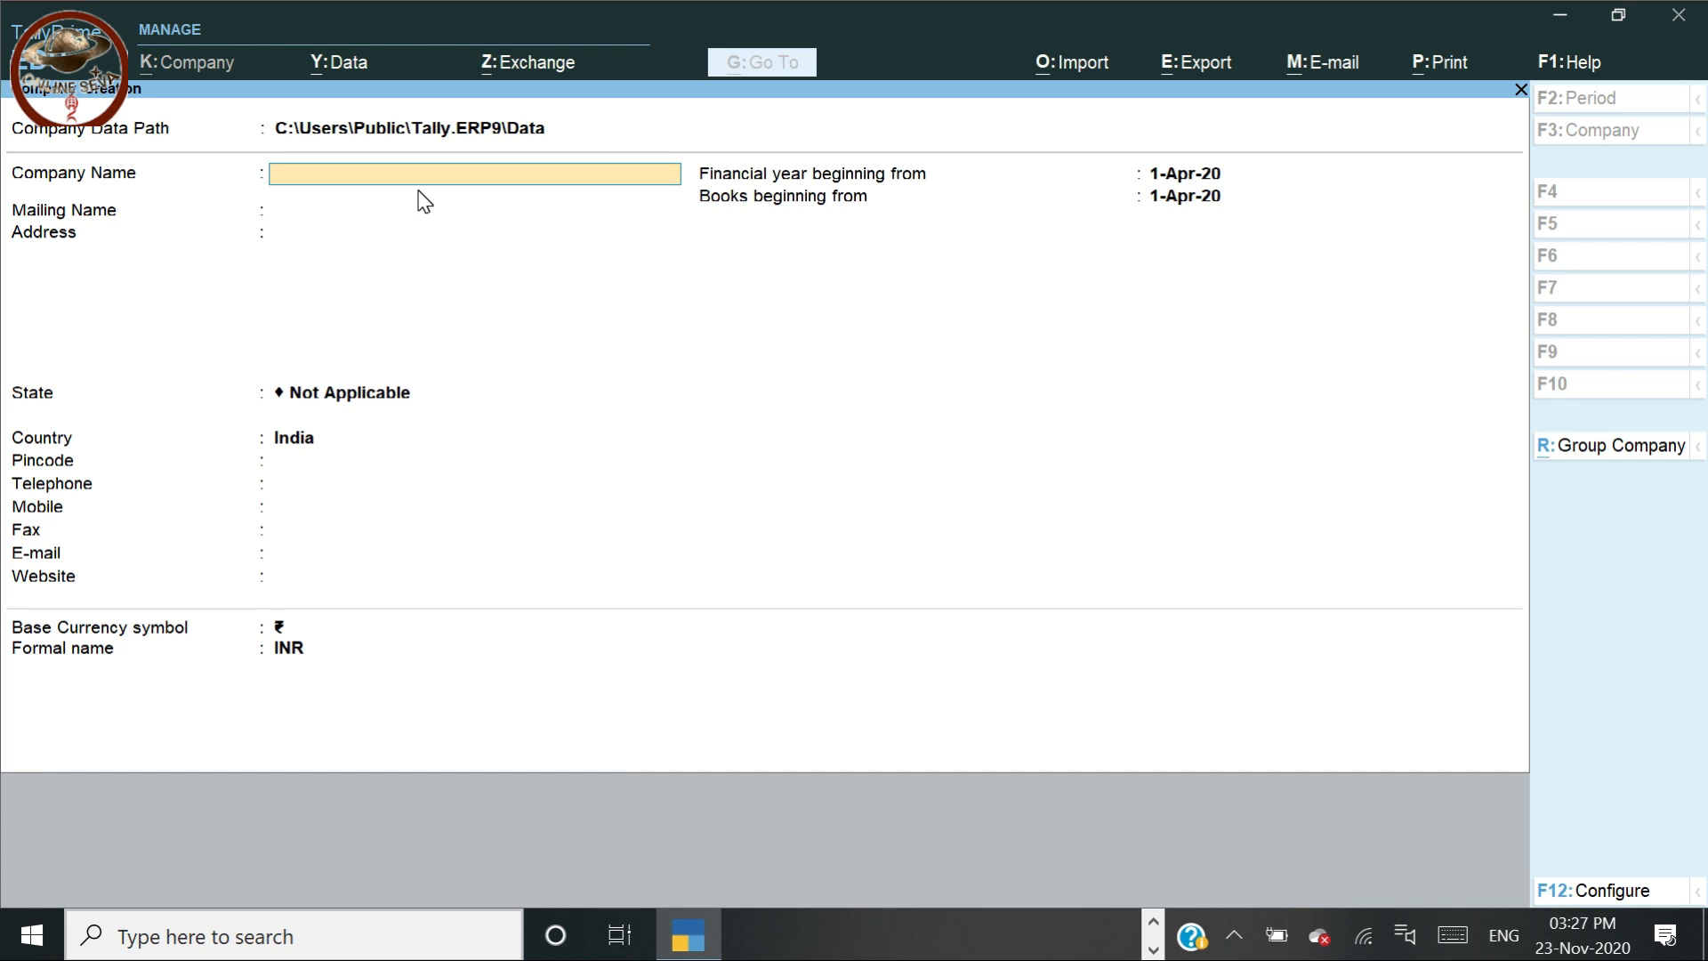
Enter 'CHAUHAN & ACCOUNTANT ASSOCIATE' as the company name, auto-filling the mailing name
type("CHAUHA")
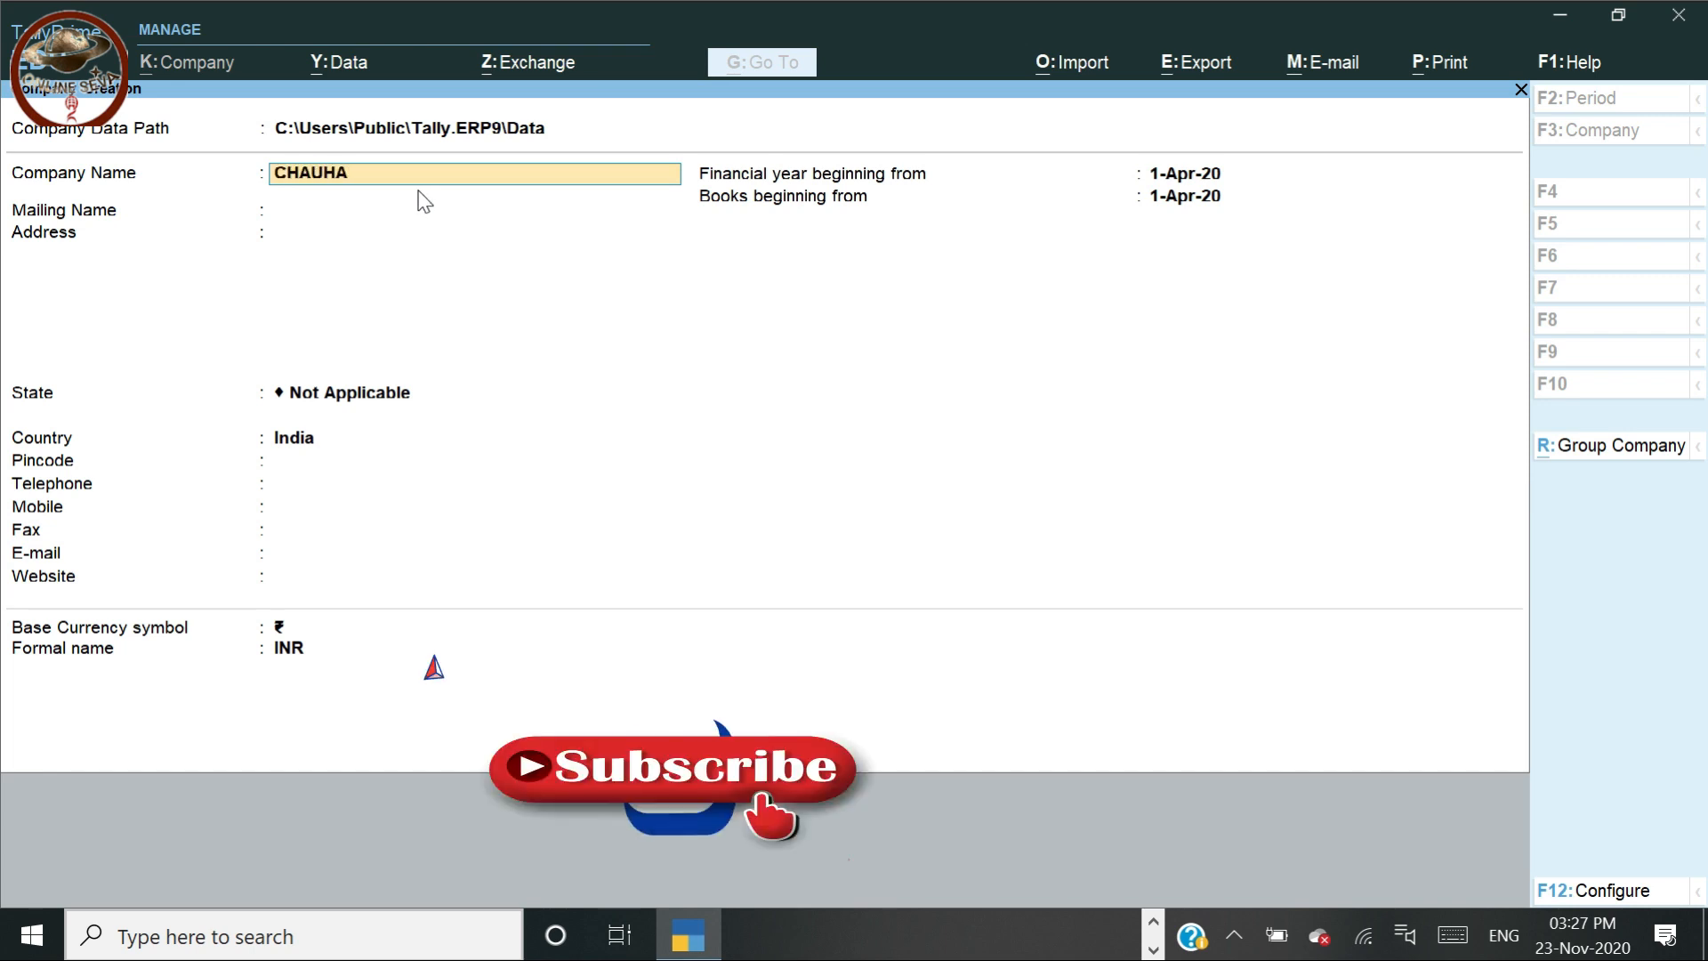
type("N & ACCOUNTA")
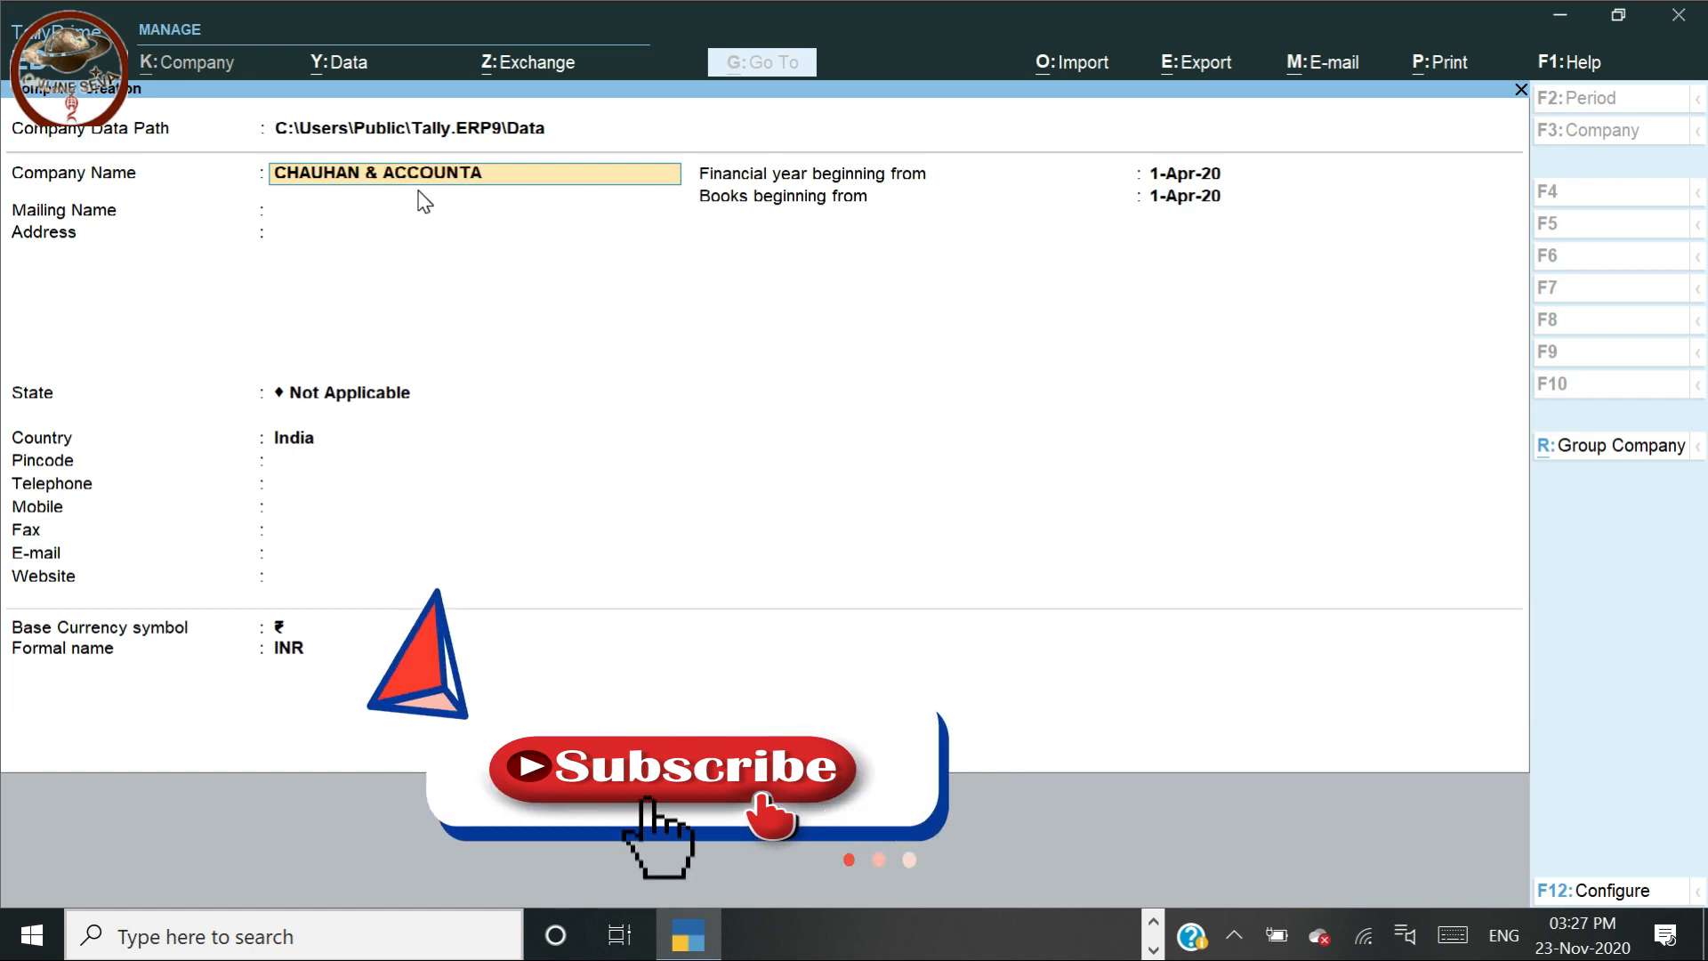
type("NT ASSOC")
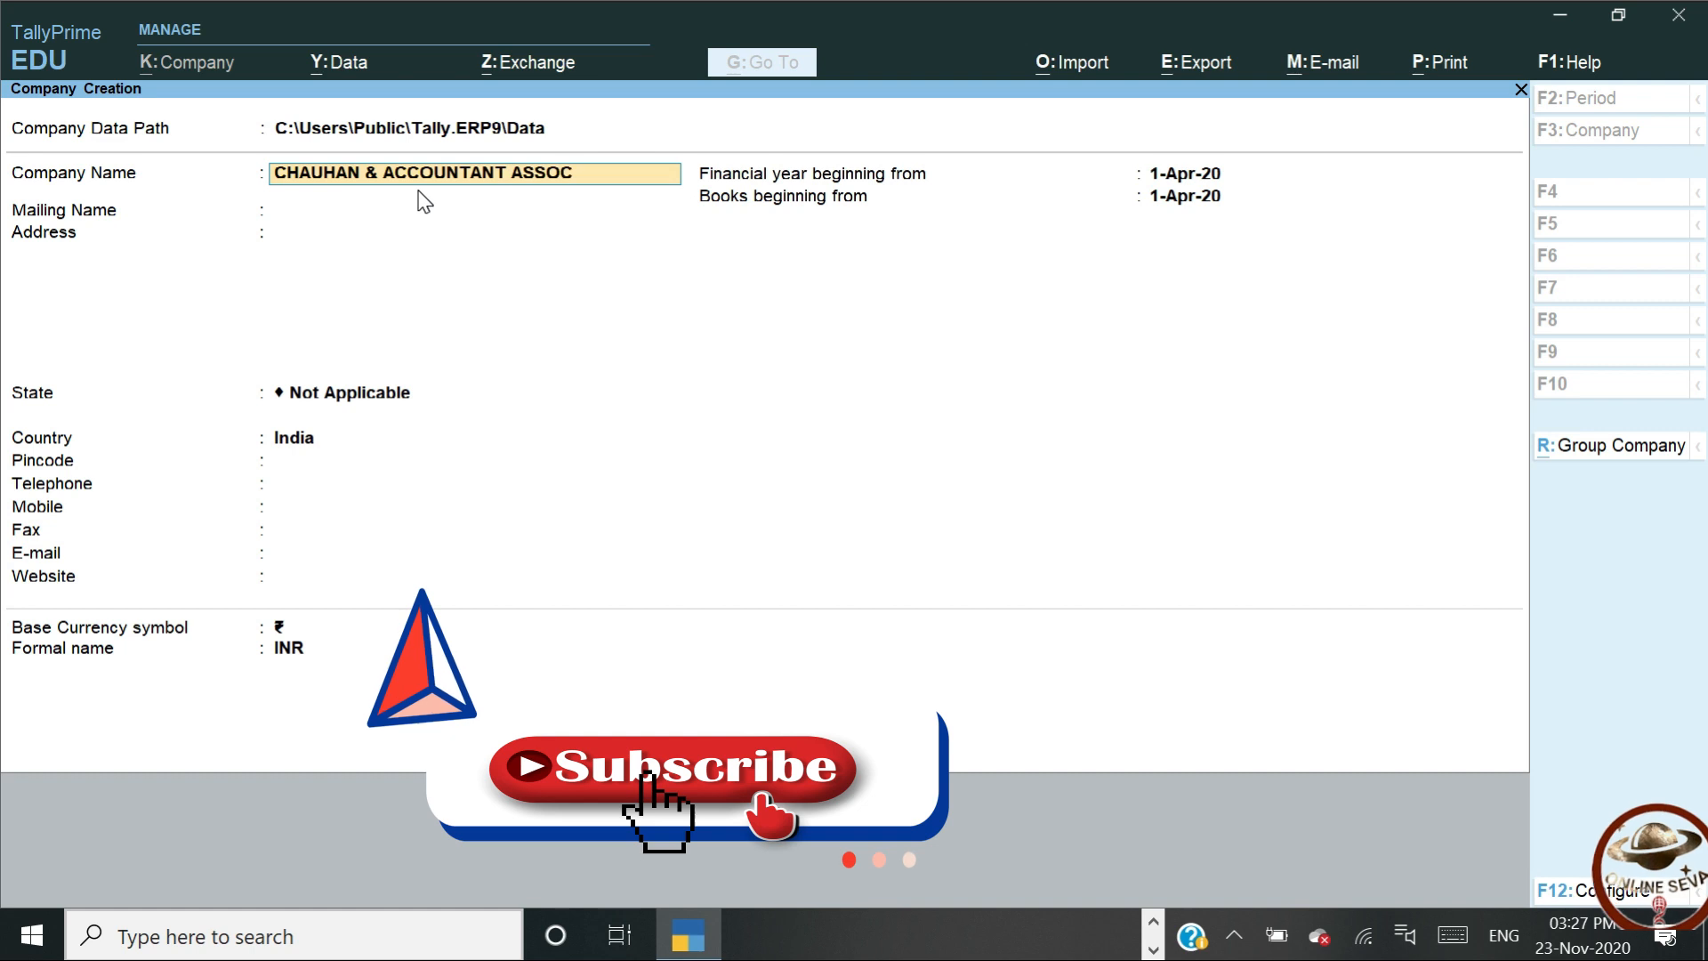
type("IATE")
key("Return")
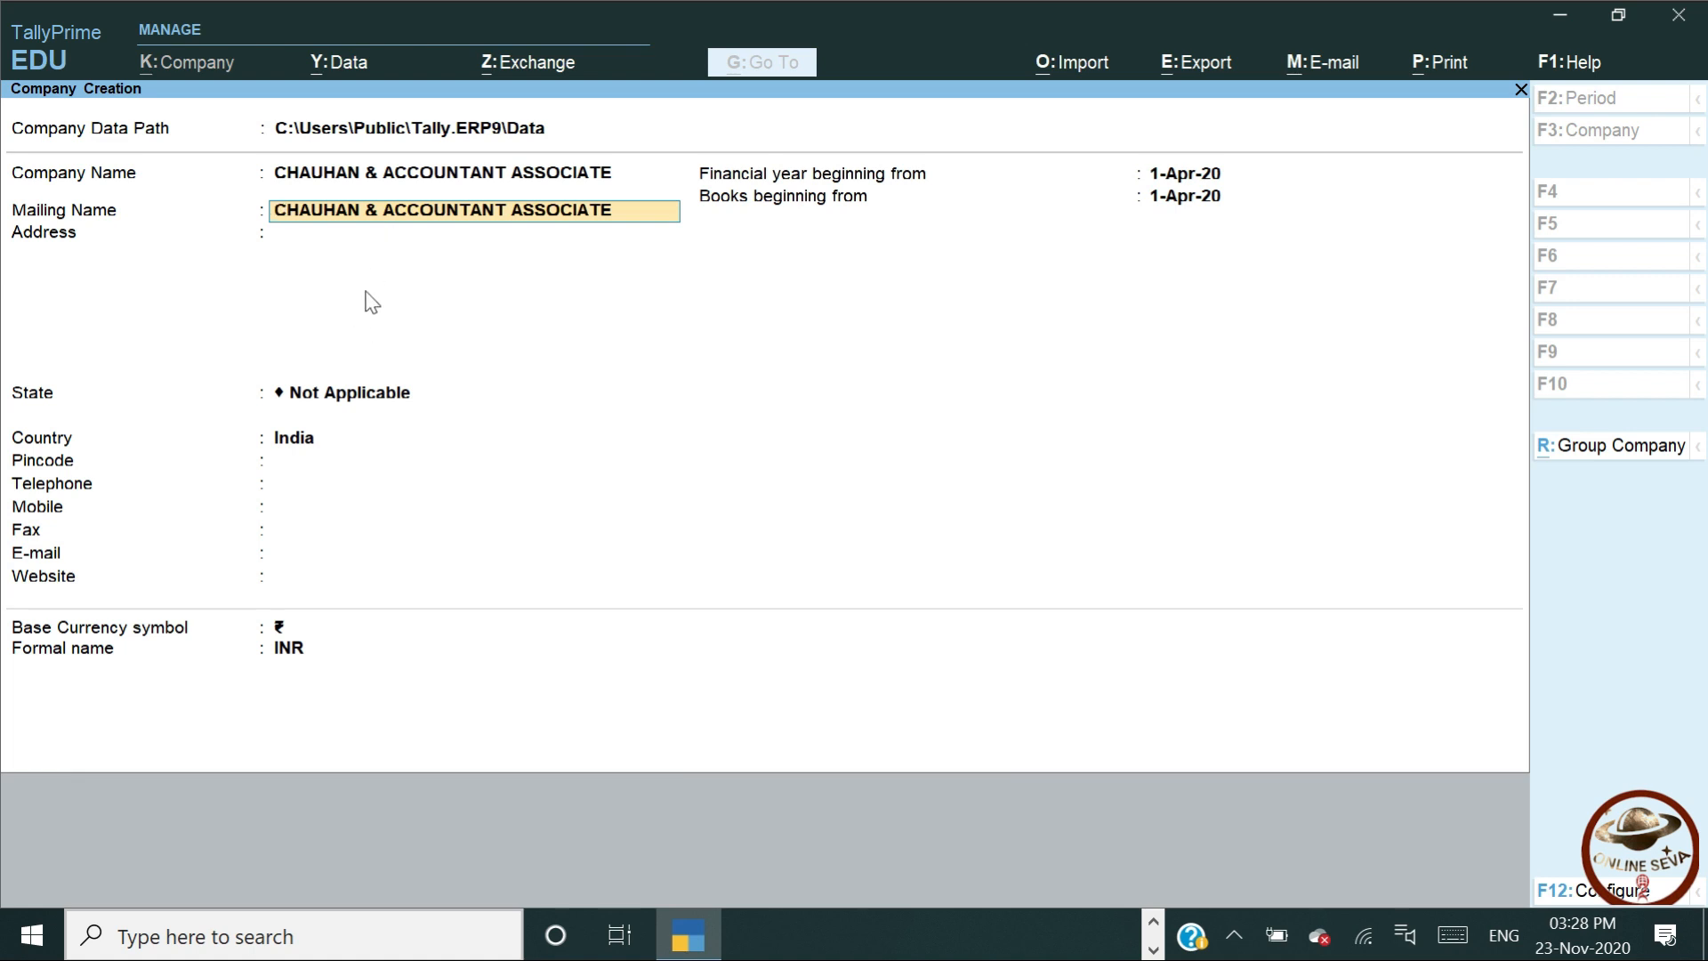
key("Return")
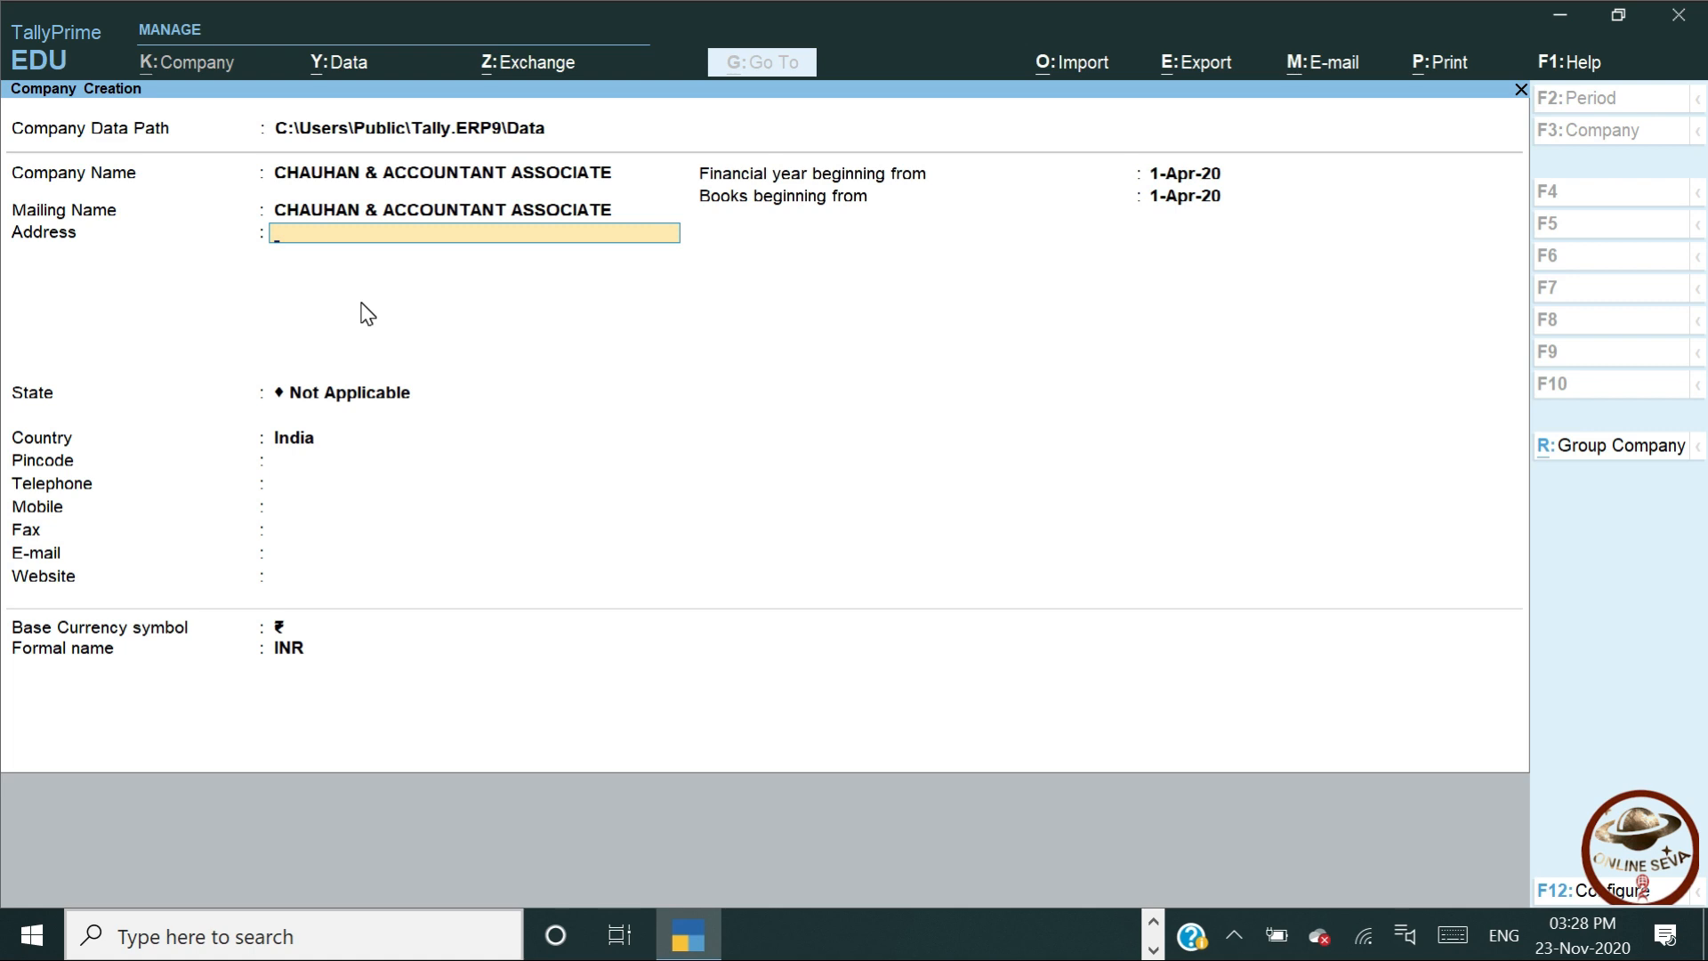
key("Return")
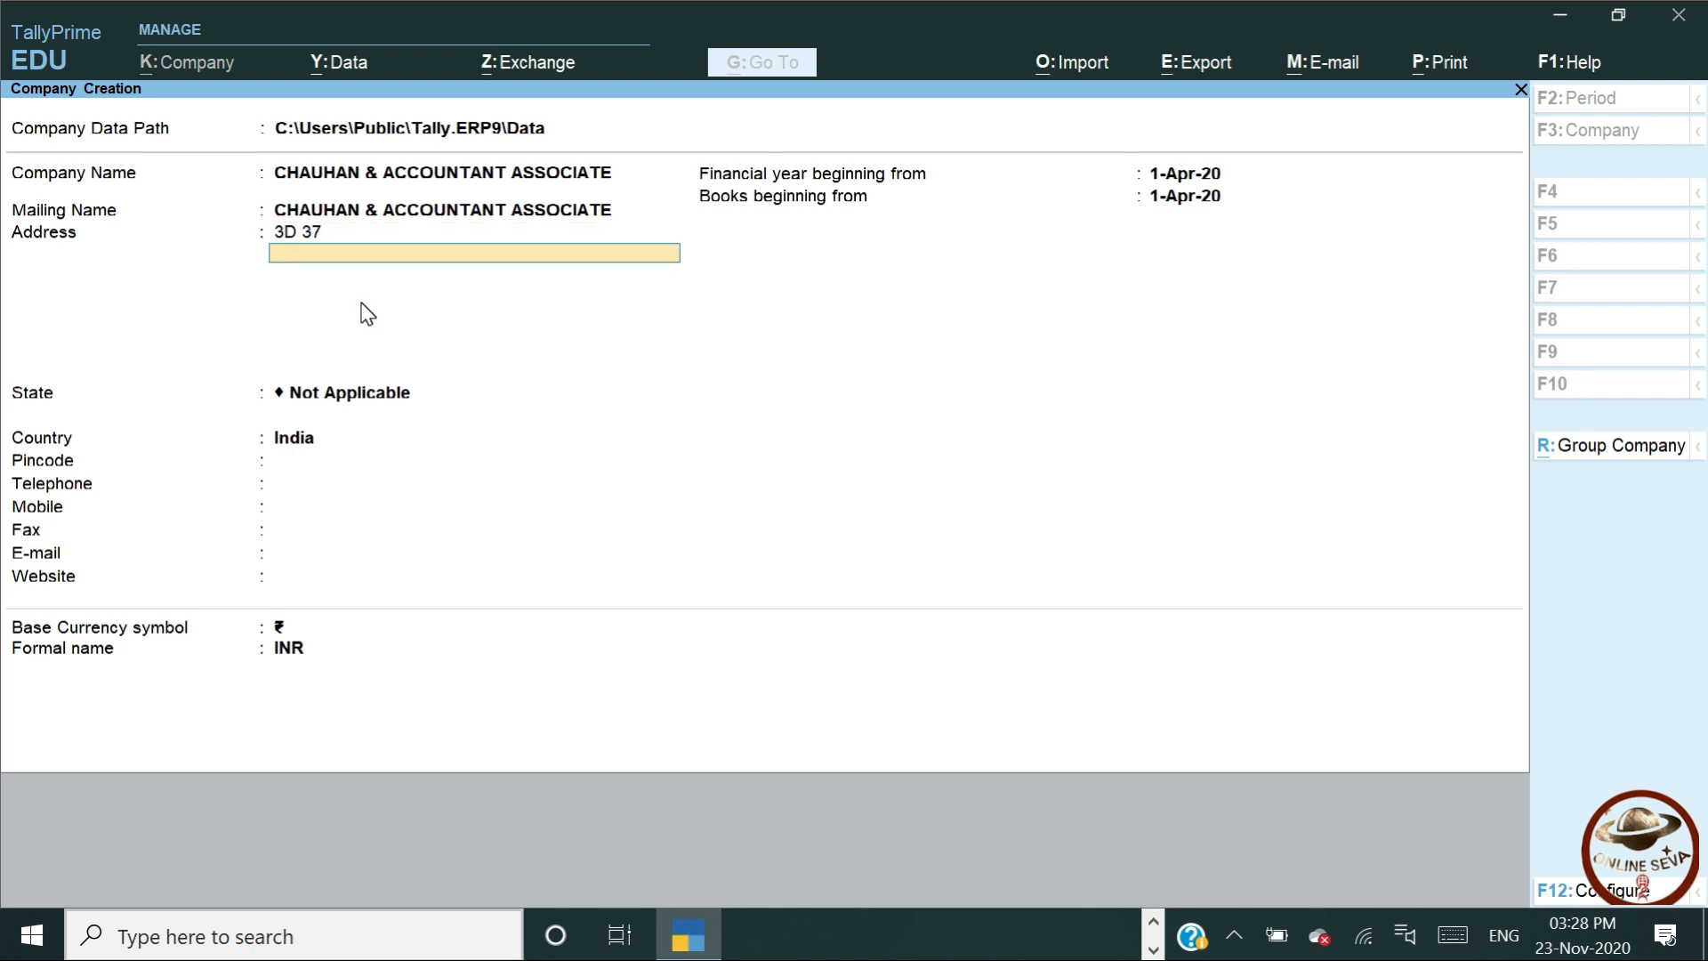
key("Return")
key("Return")
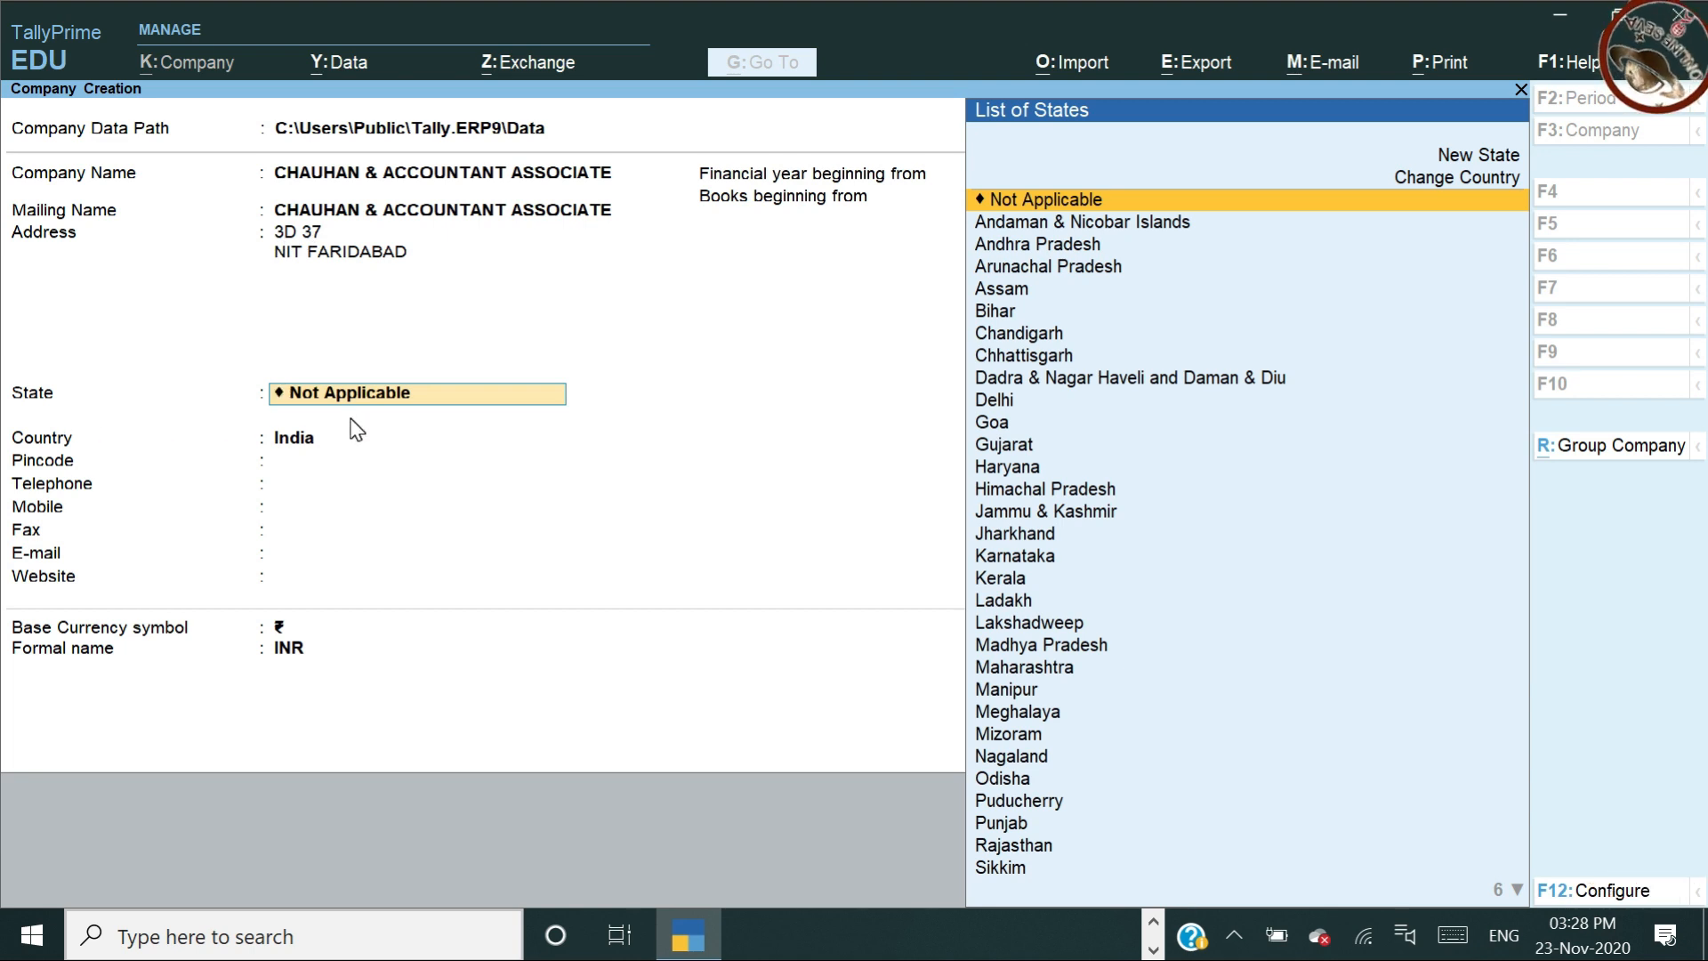
type("har")
key("Return")
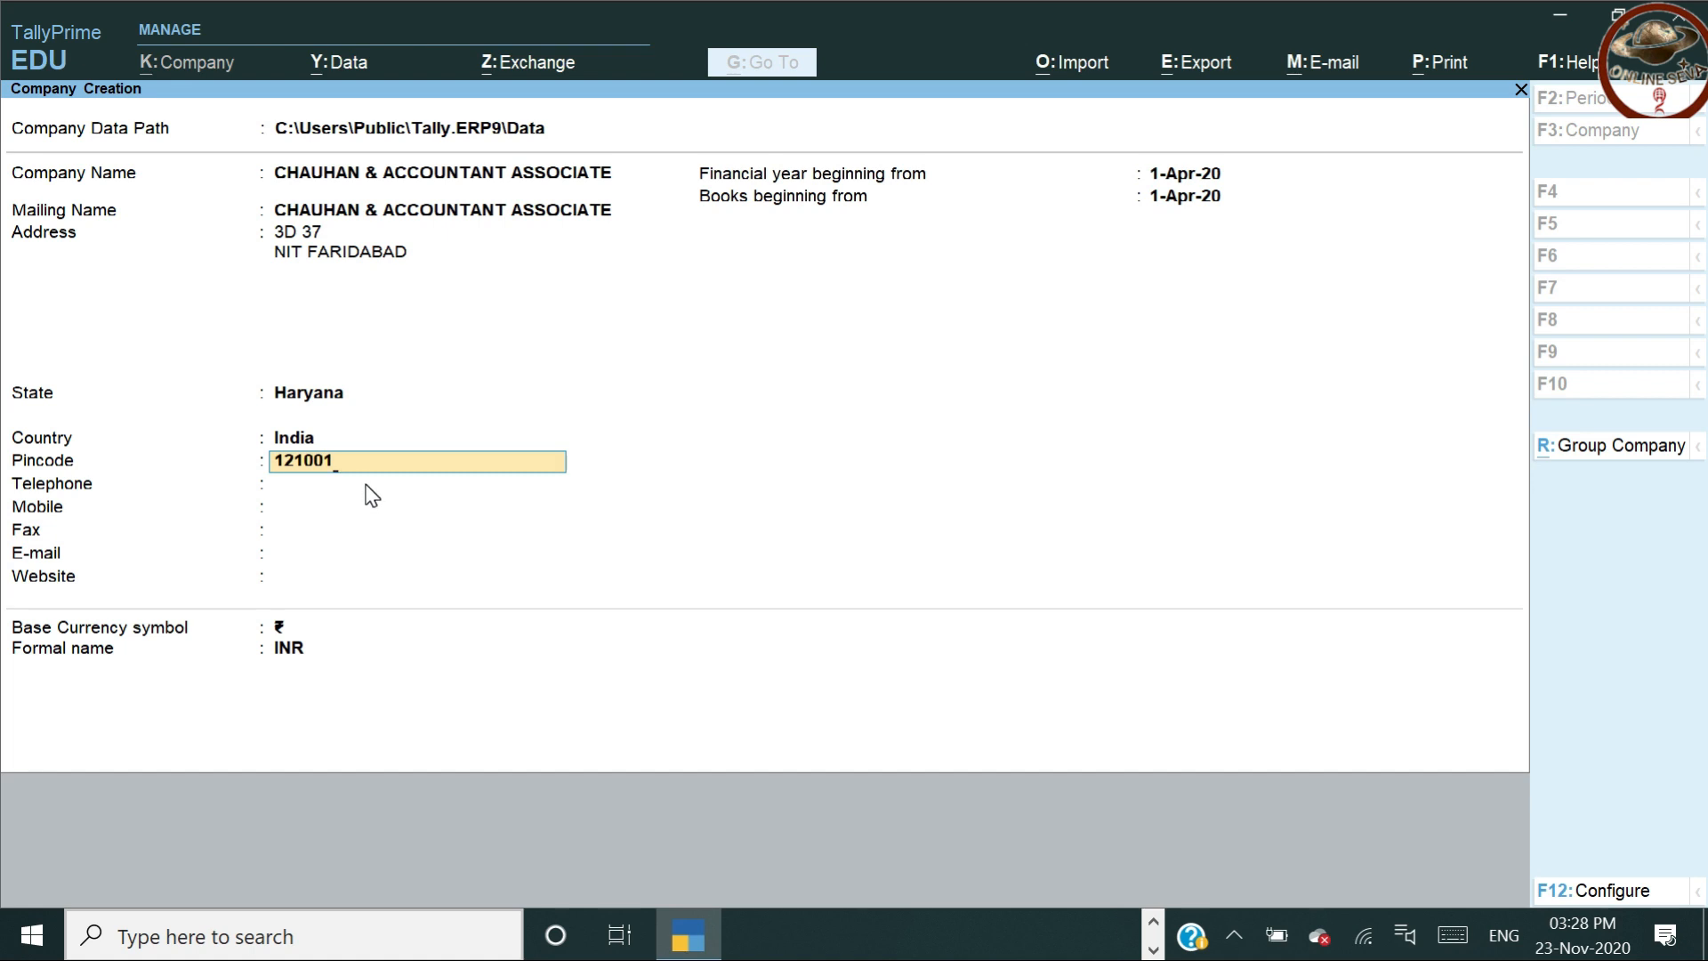
key("Return")
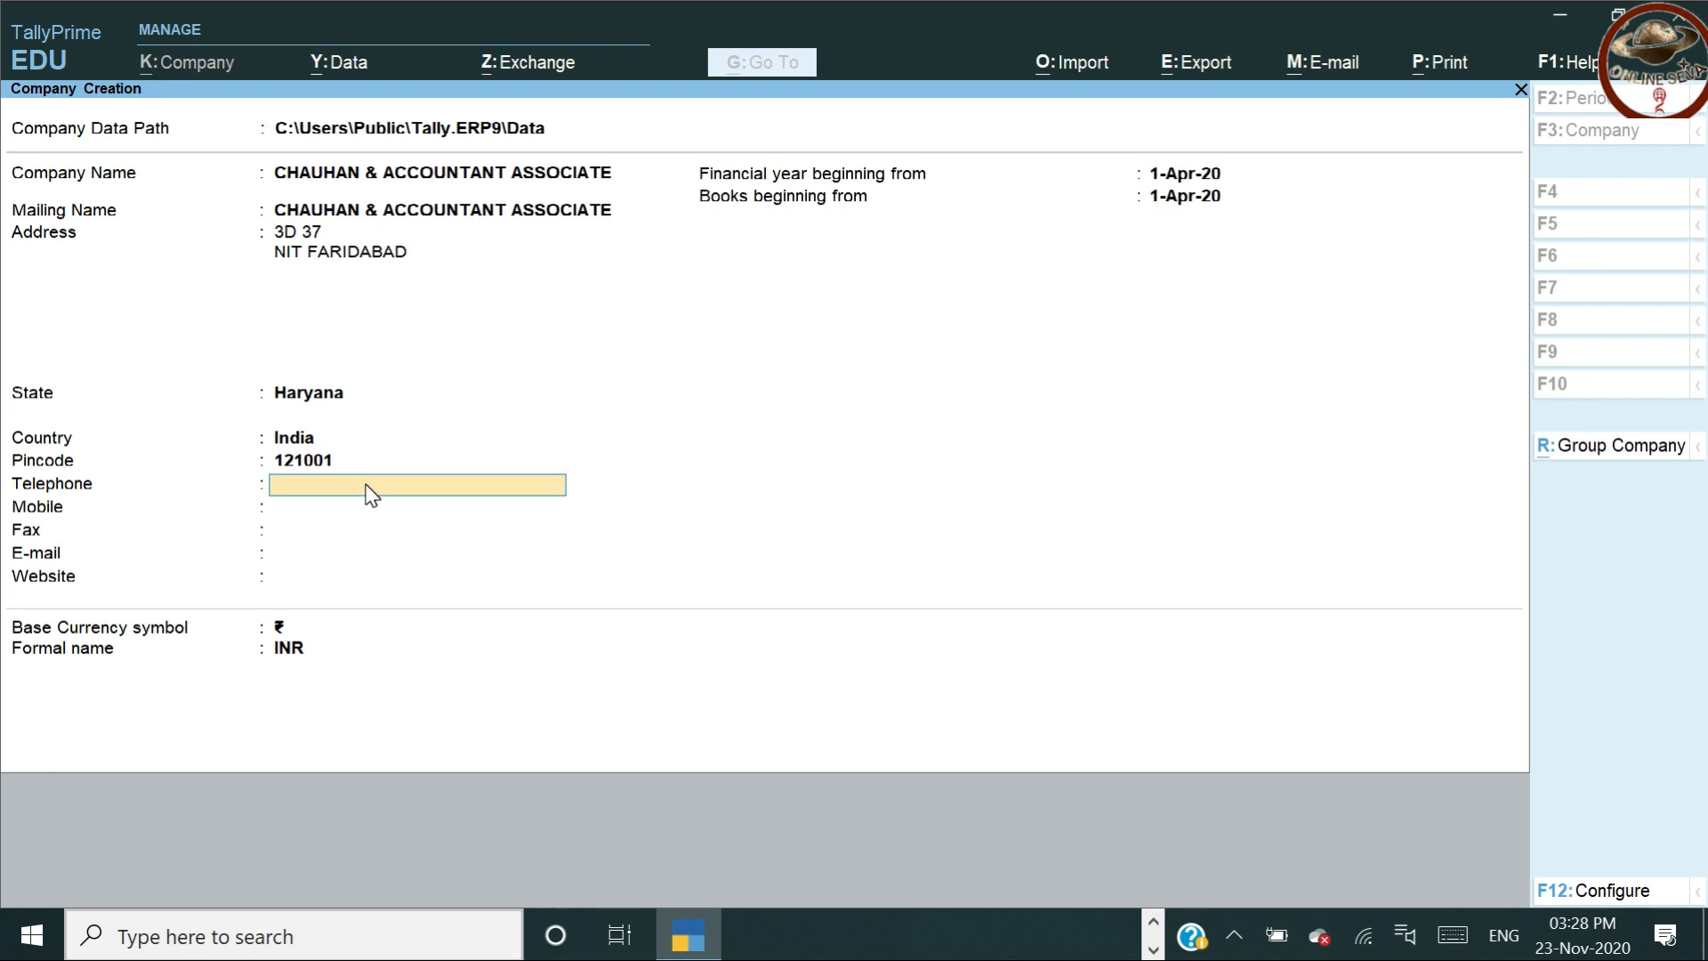
key("Return")
key("Return")
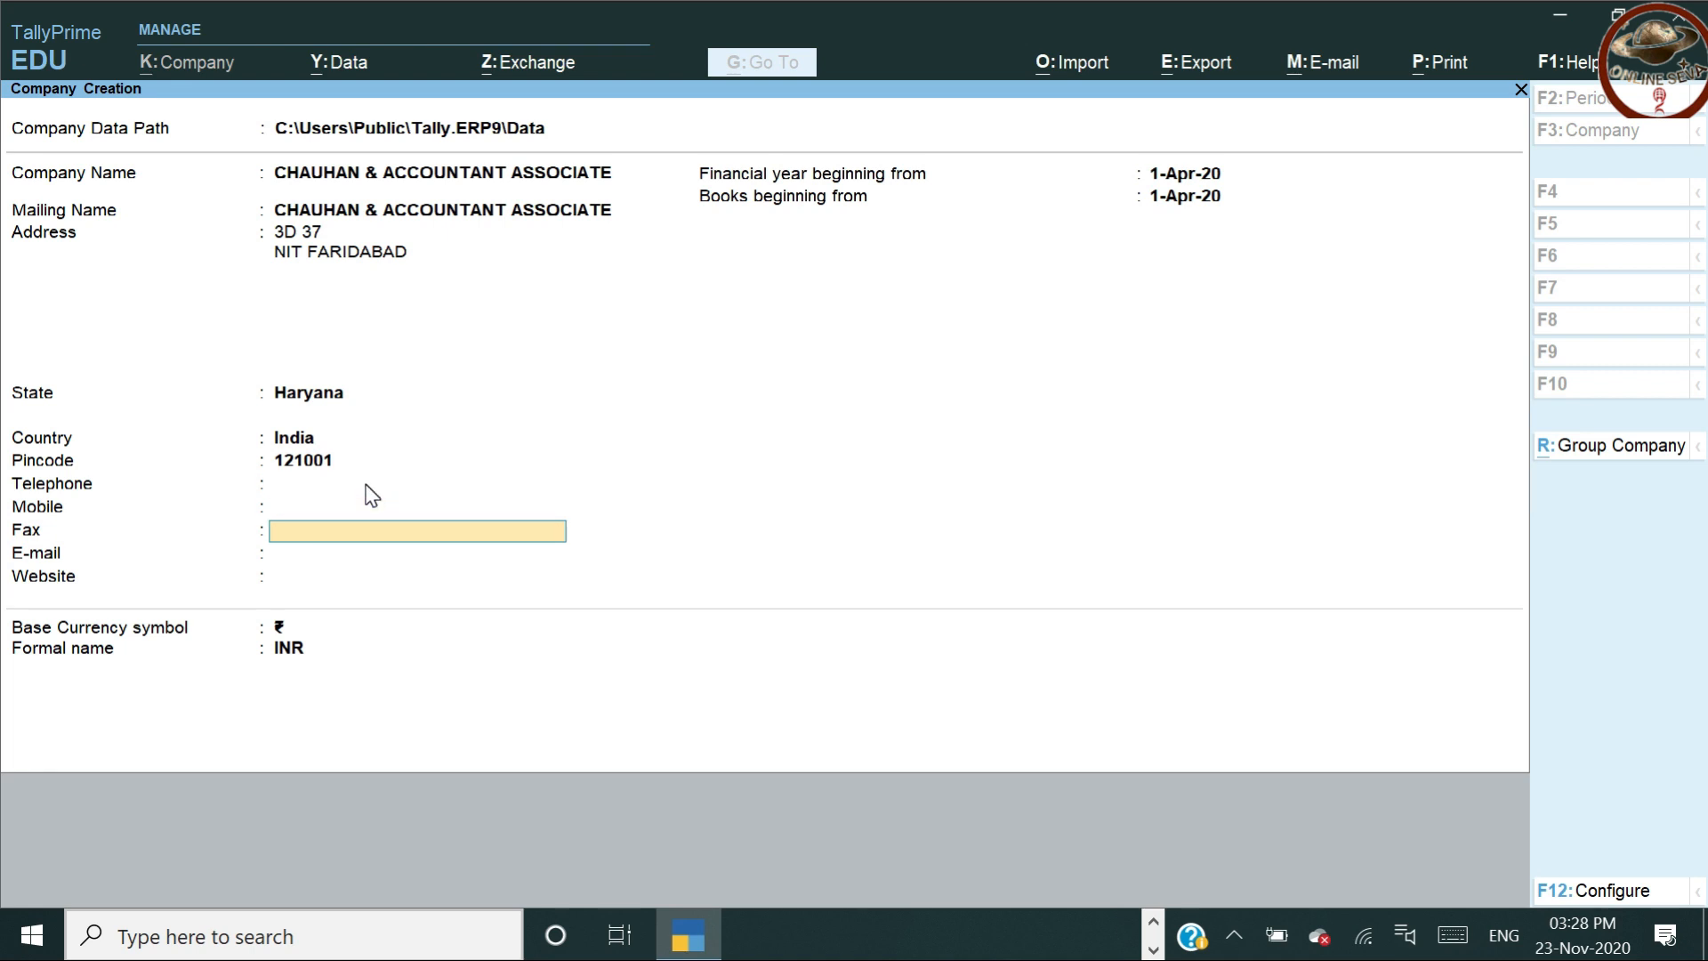
key("Return")
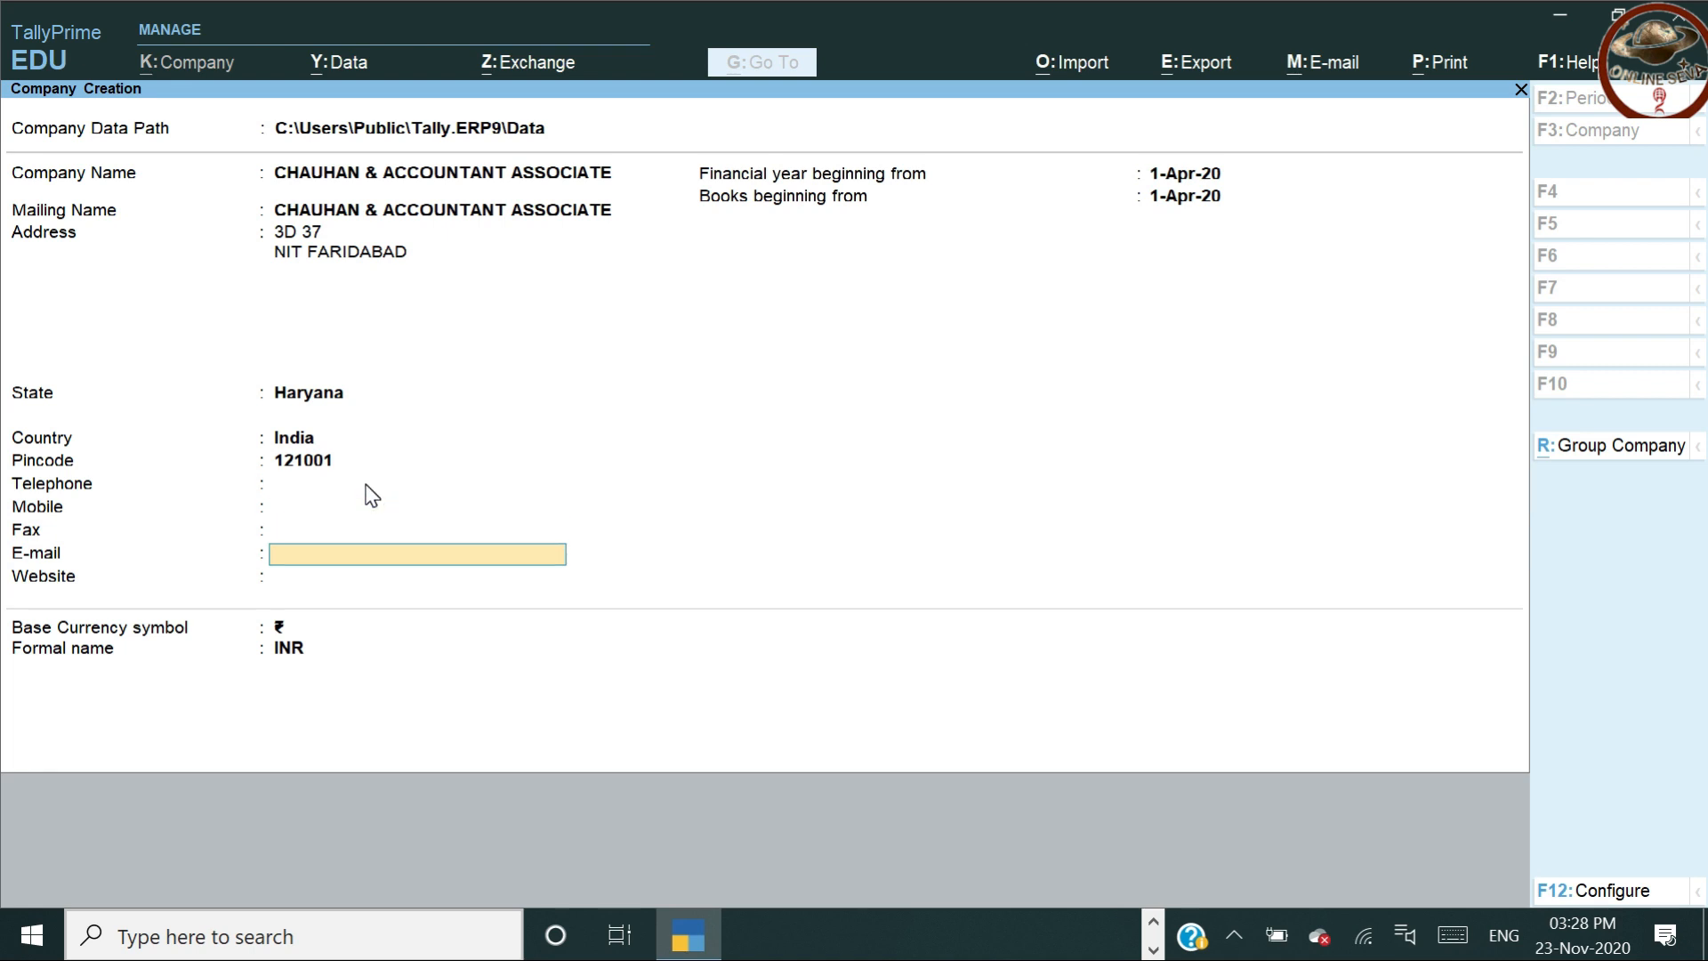
key("Return")
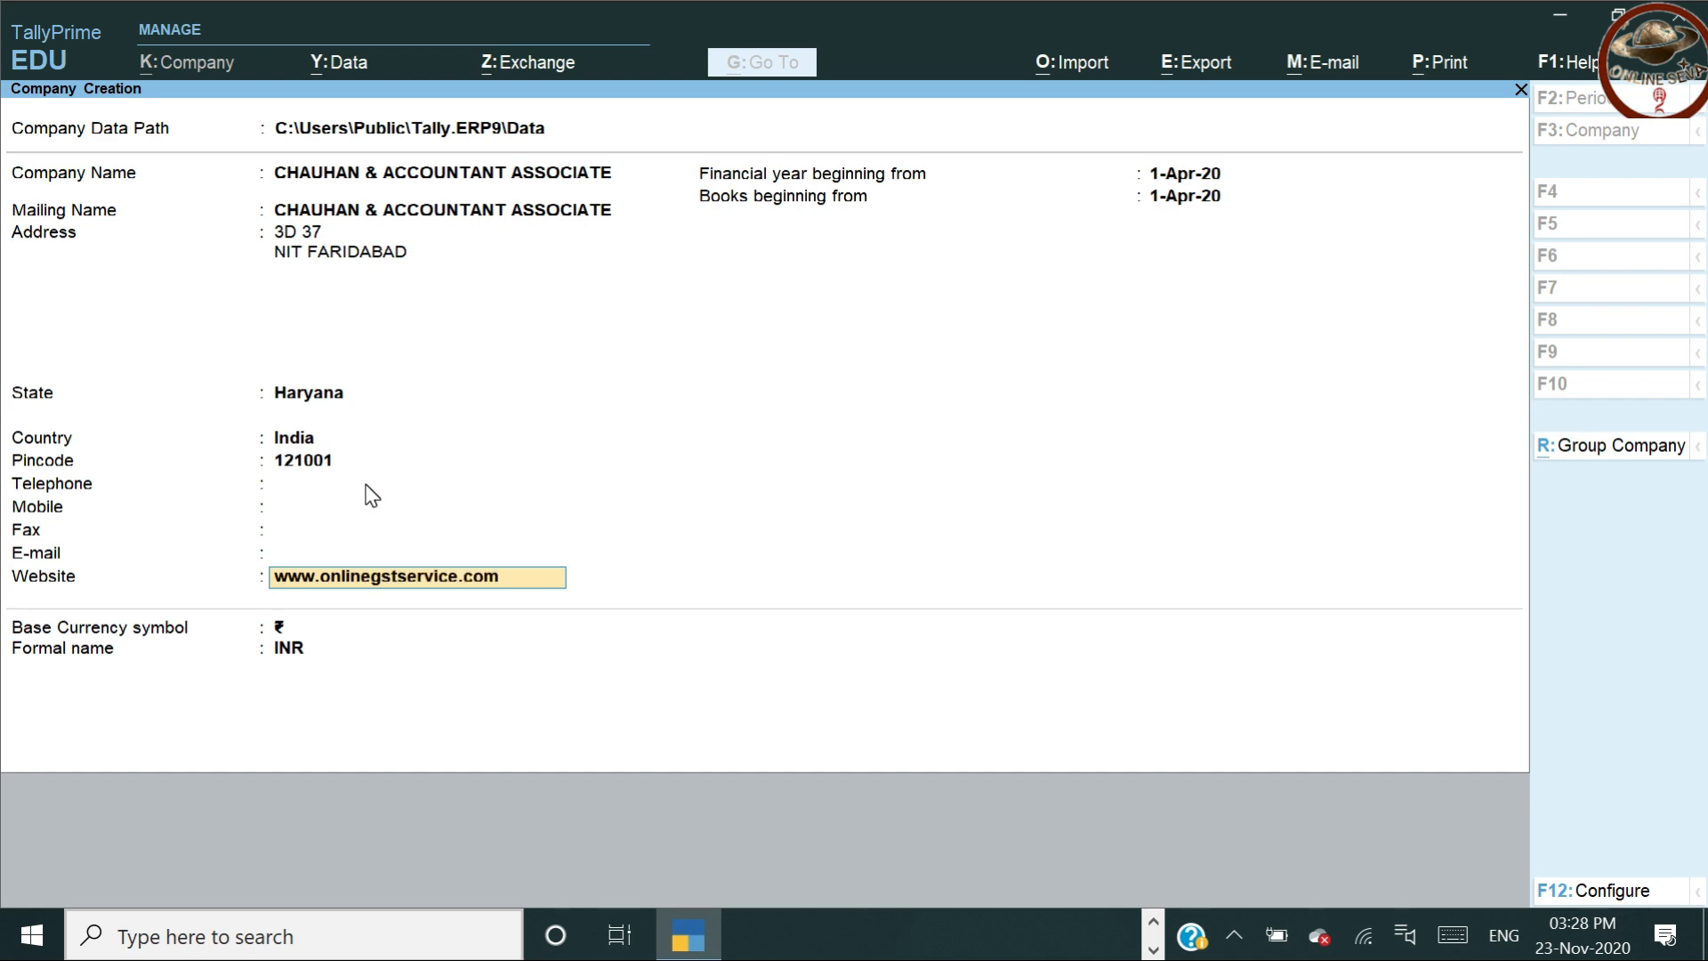
key("Return")
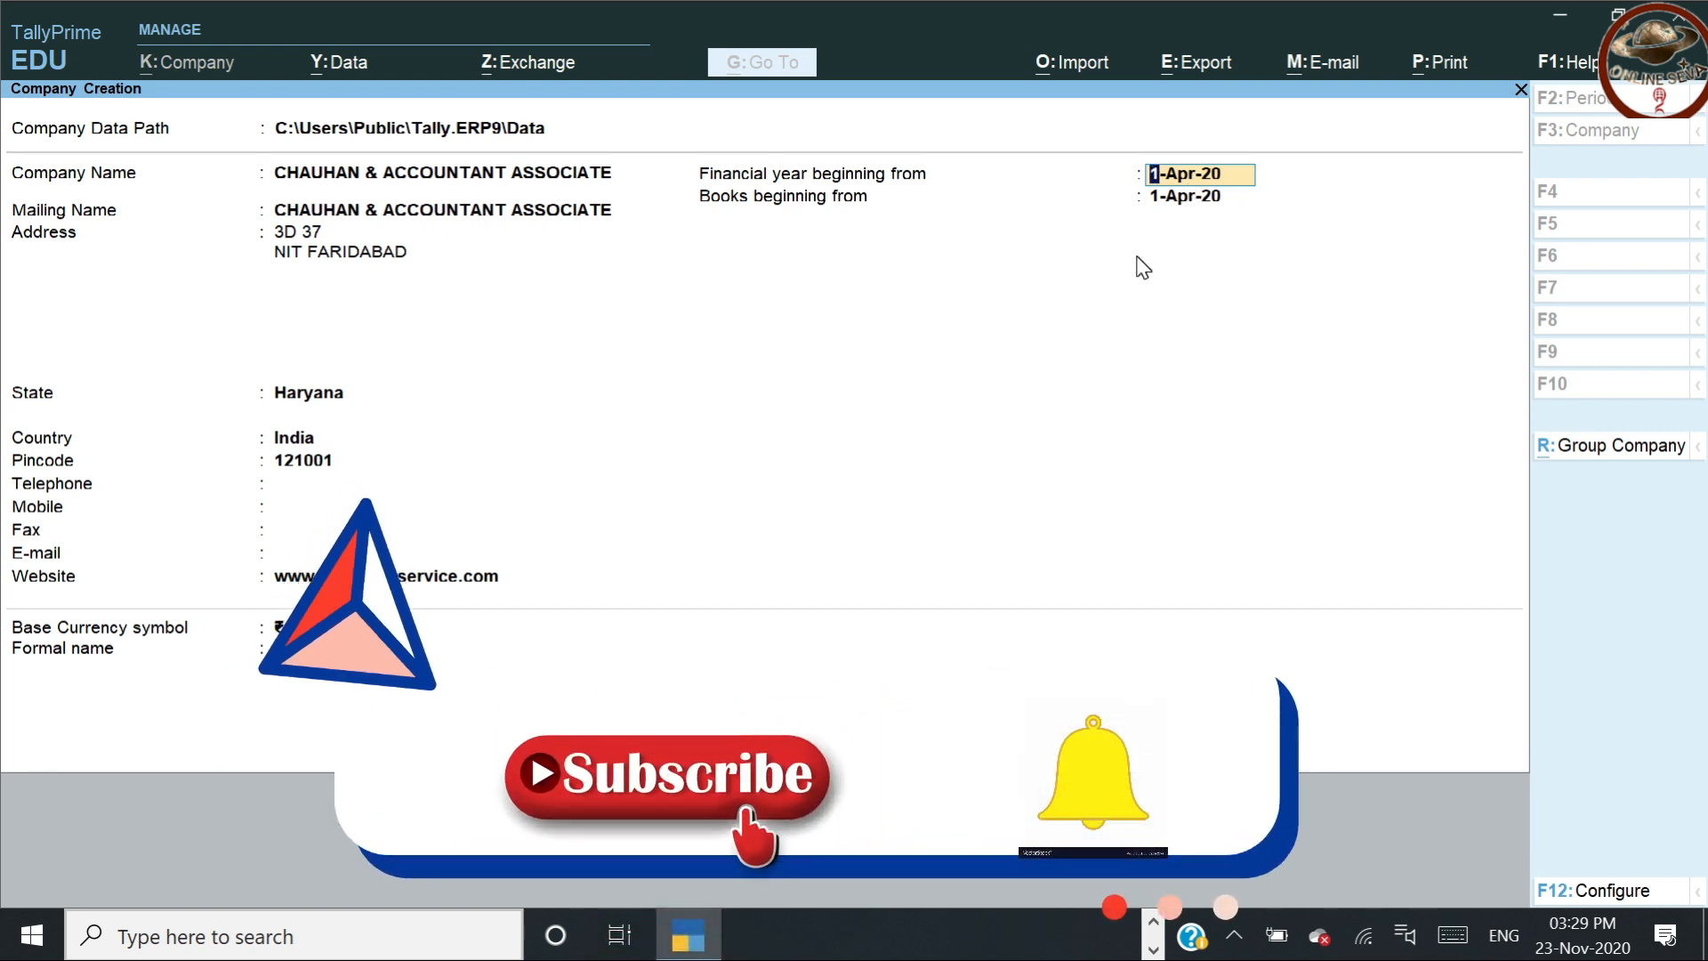
Keep 1-Apr-20 as financial year start and books beginning, with the ₹ currency symbol
key("Return")
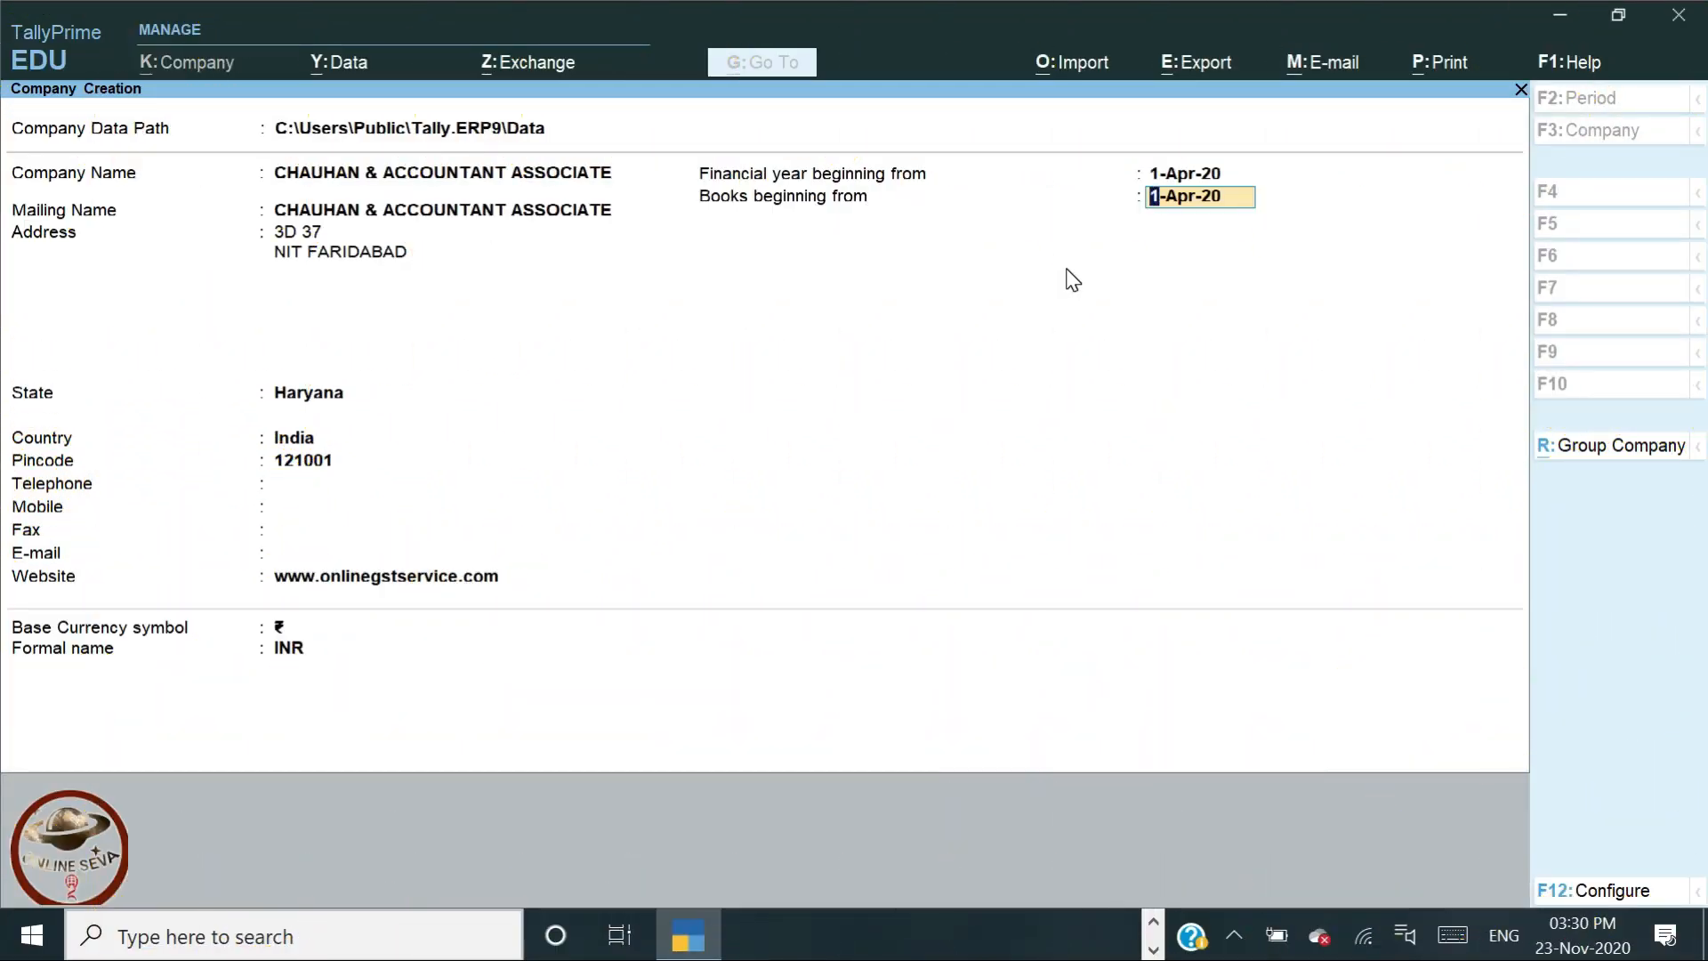
key("Return")
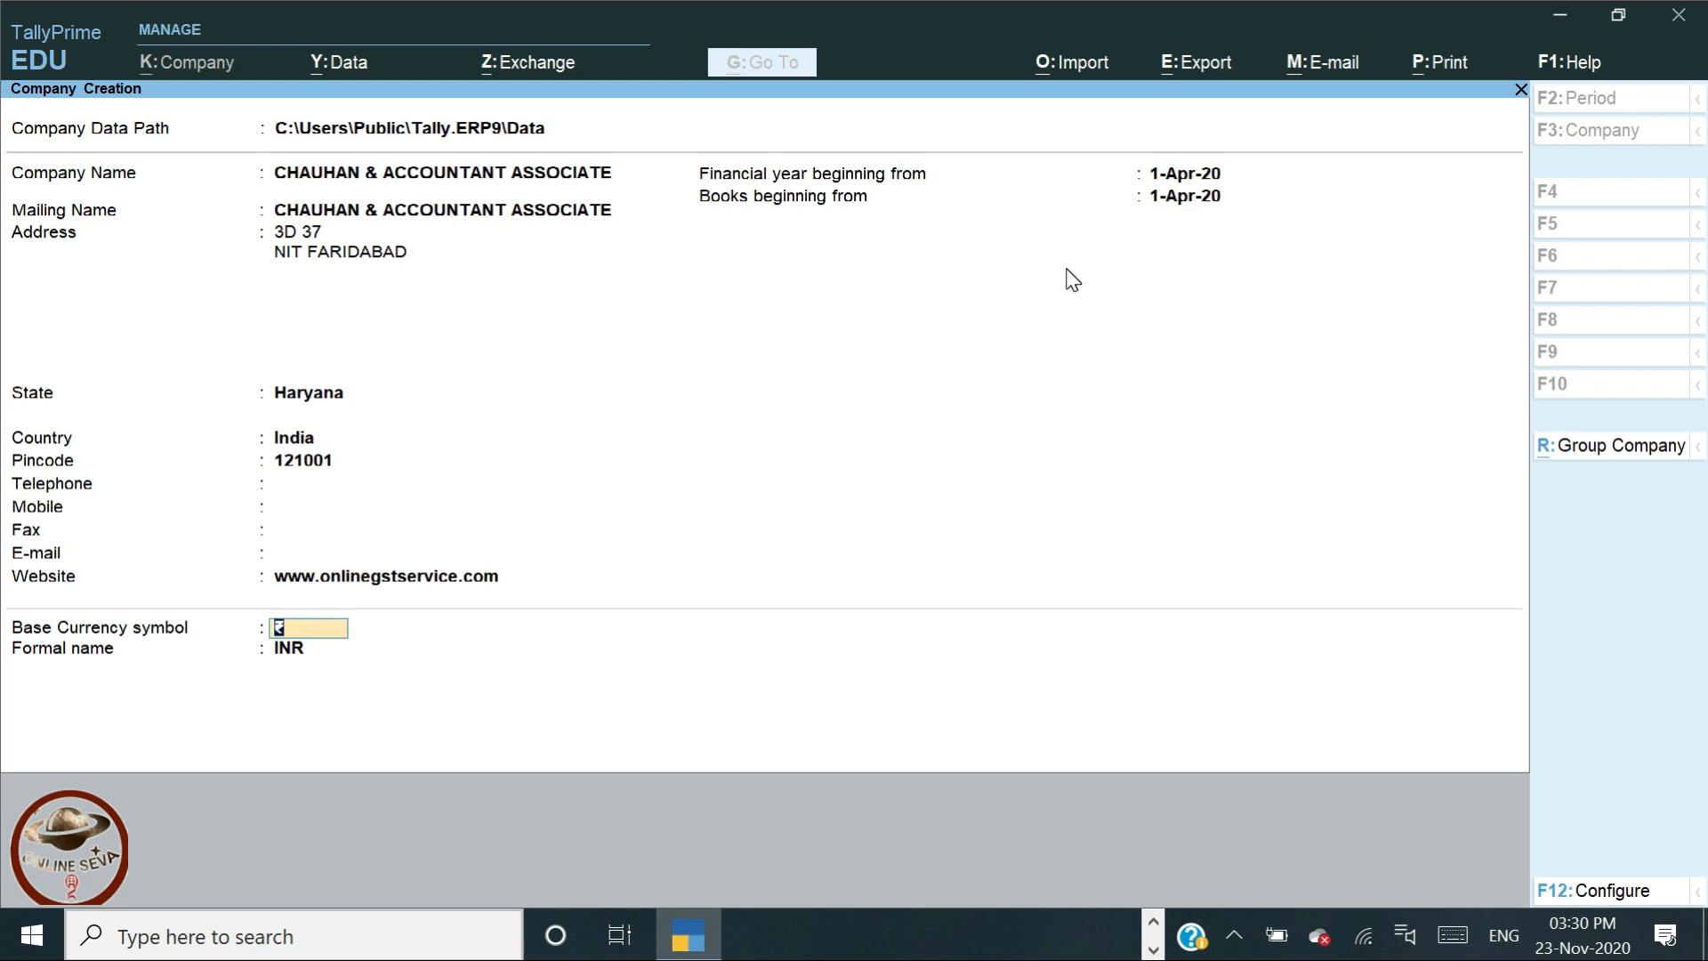
key("Return")
key("Return")
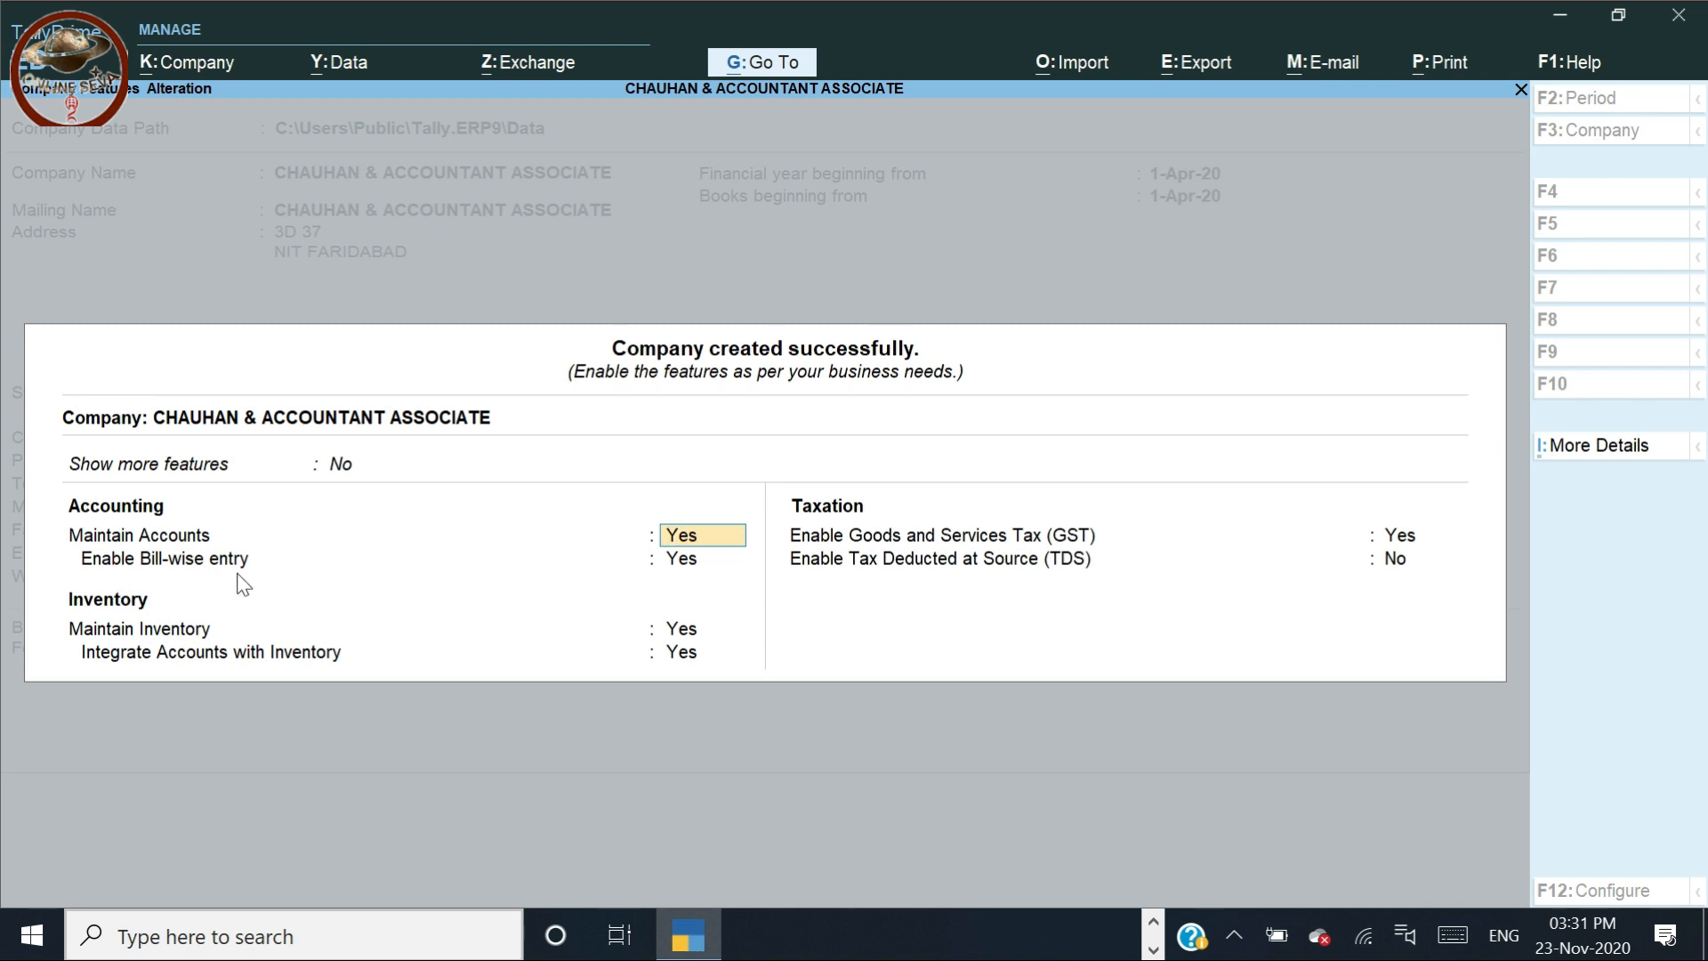
key("Return")
key("Return")
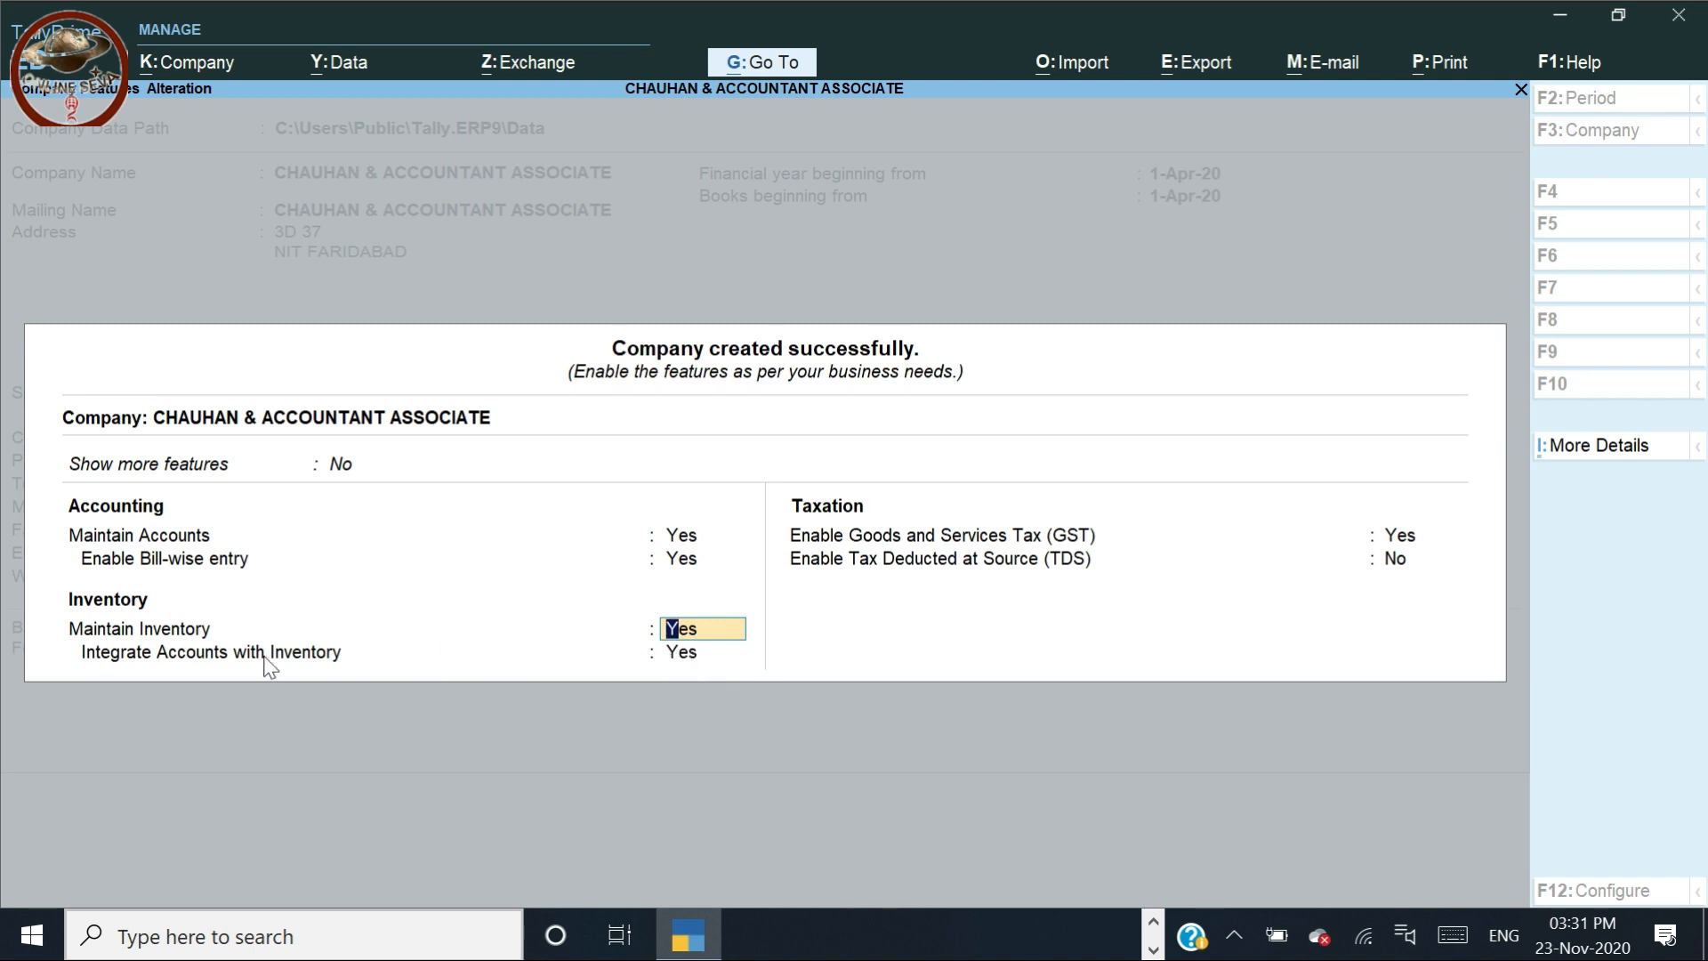
left_click(676, 652)
key("Return")
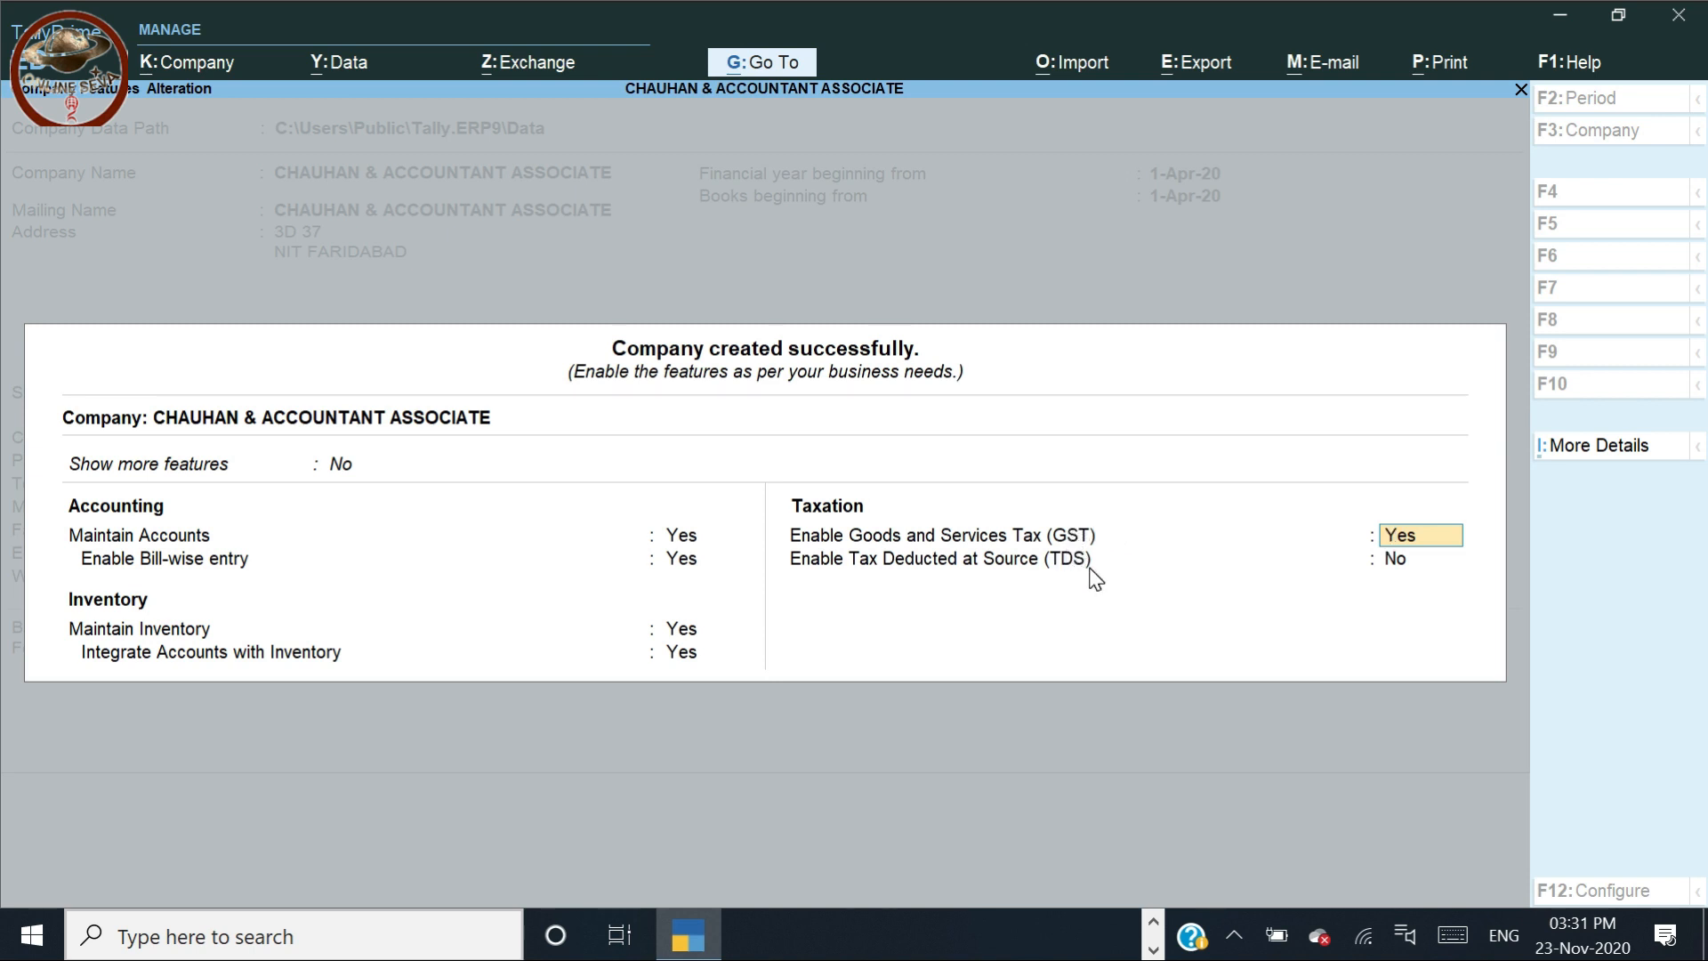
Enable GST with state Haryana, Regular registration, start 1-Apr-20 and a blank GSTIN
key("Return")
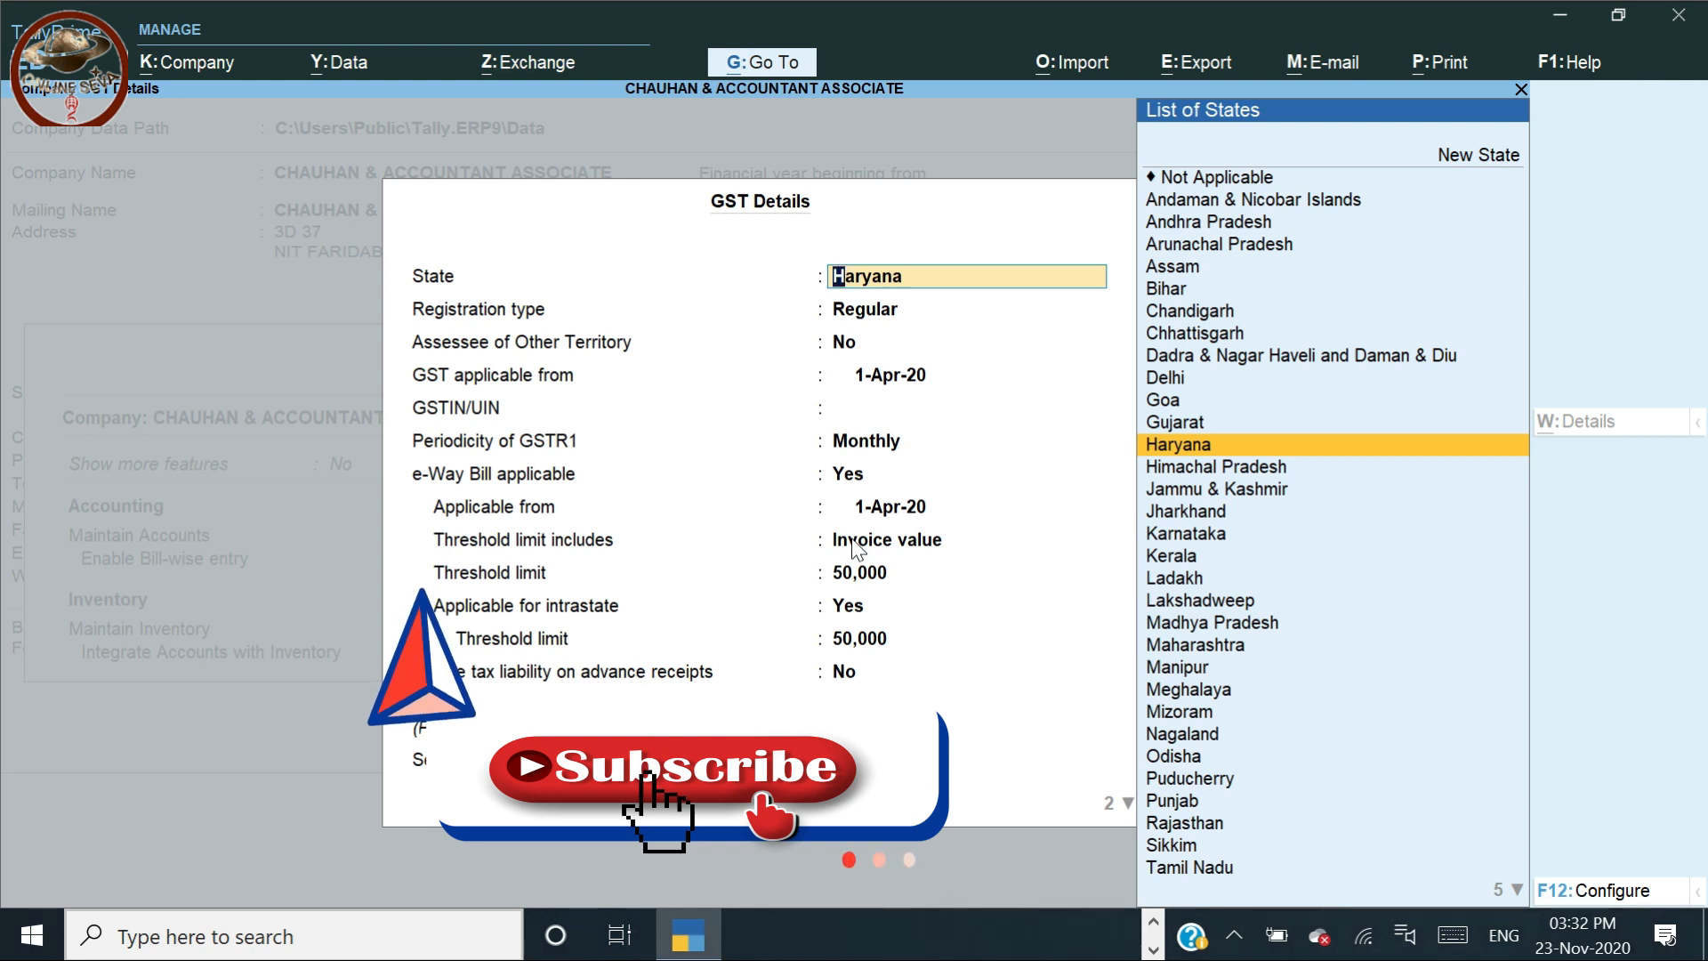
key("Return")
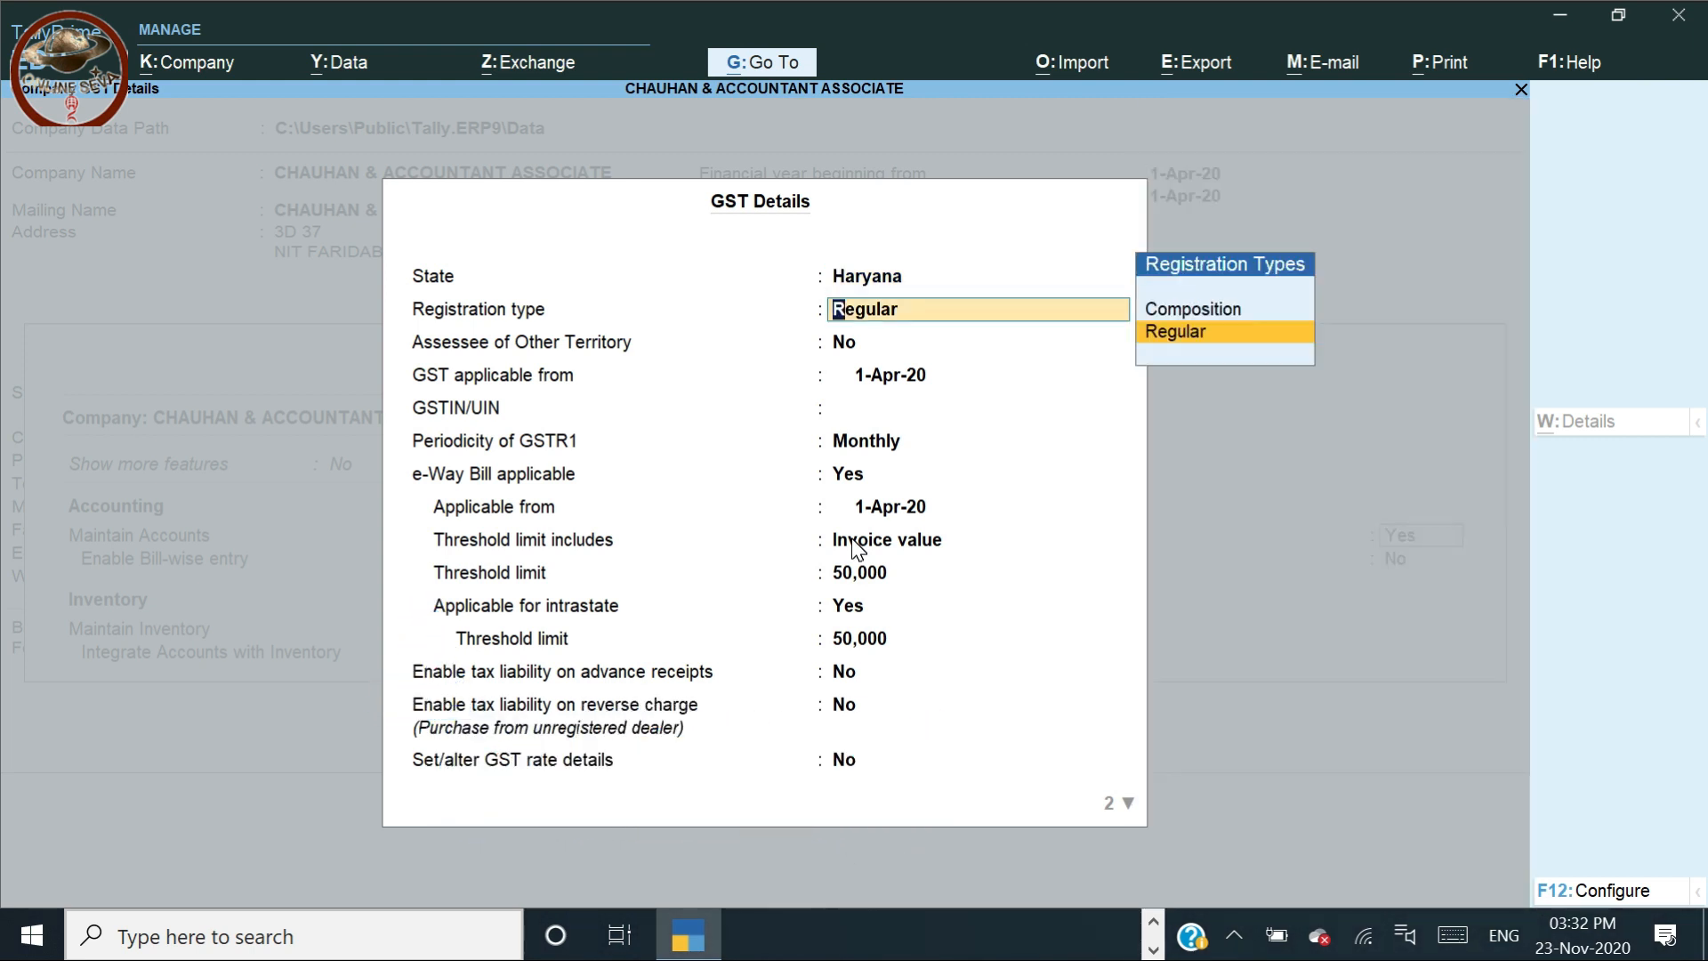
key("Up")
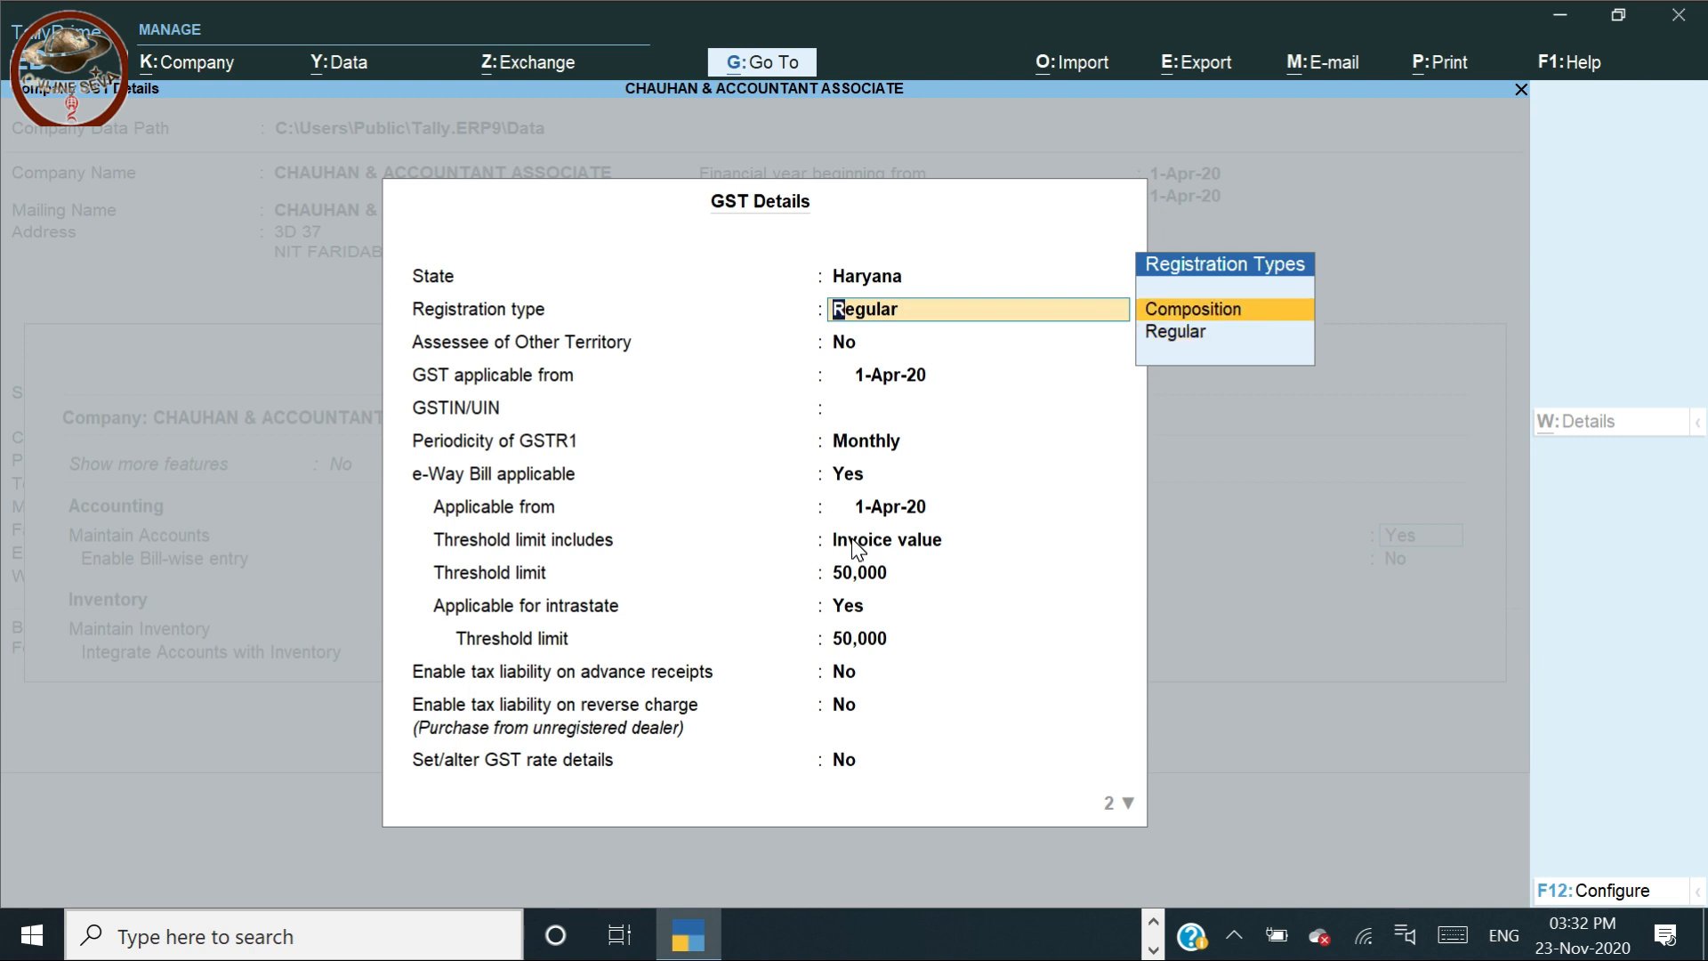
key("Down")
key("Return")
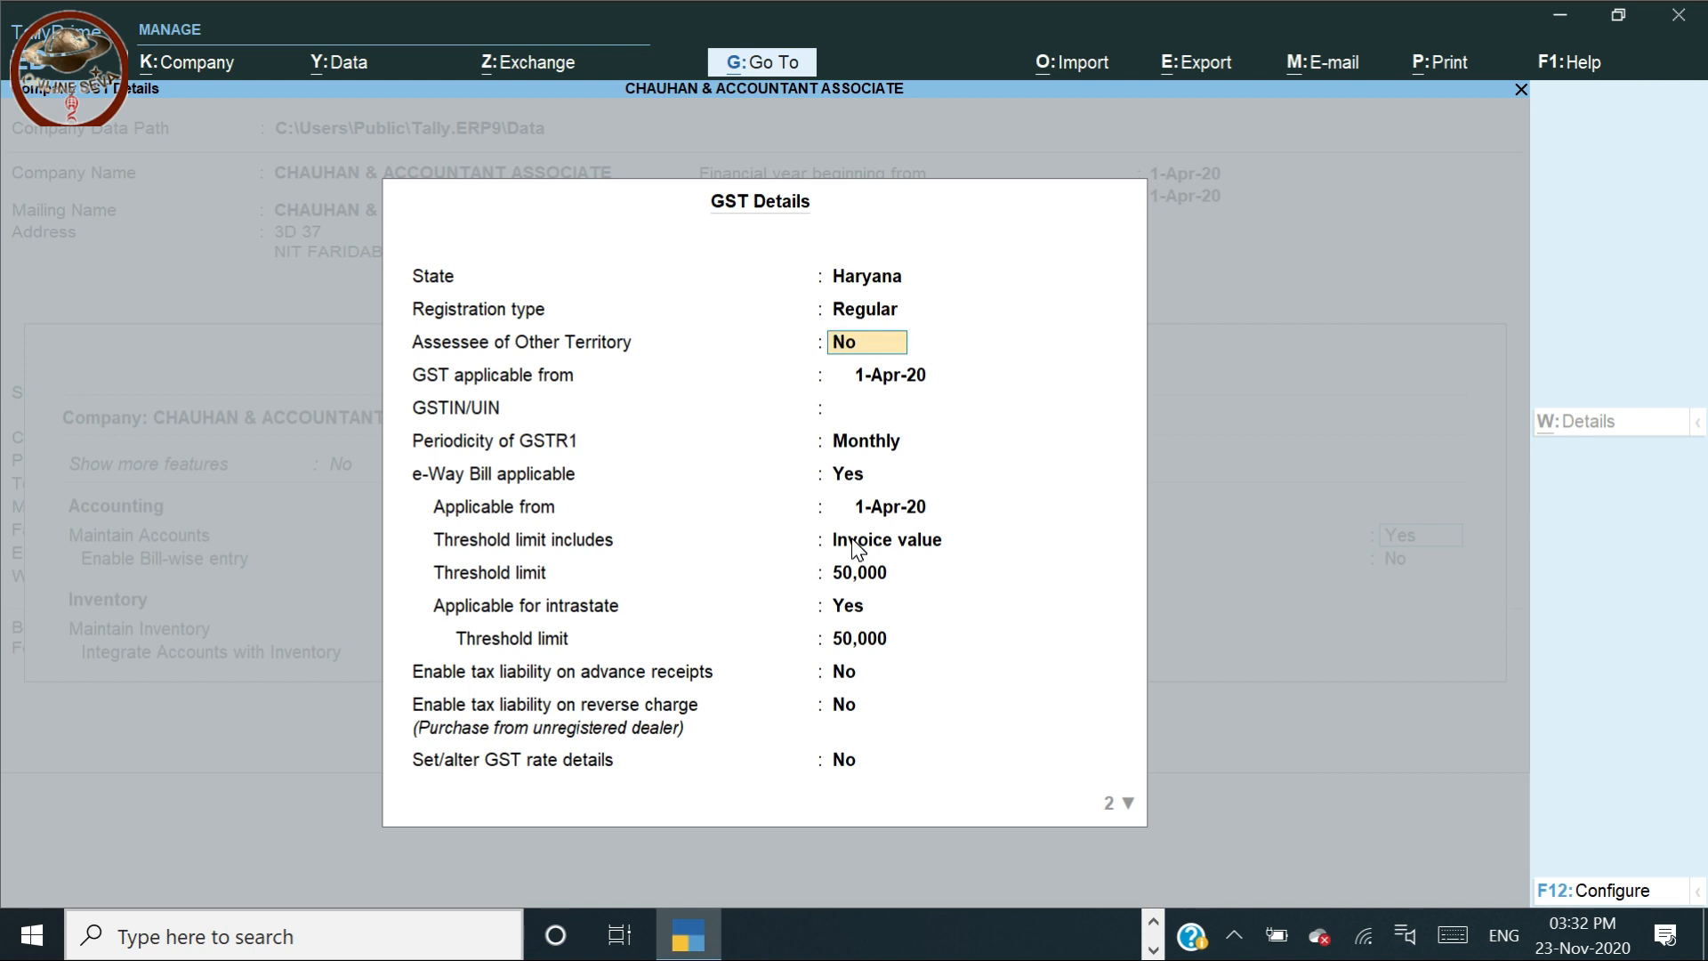
key("Return")
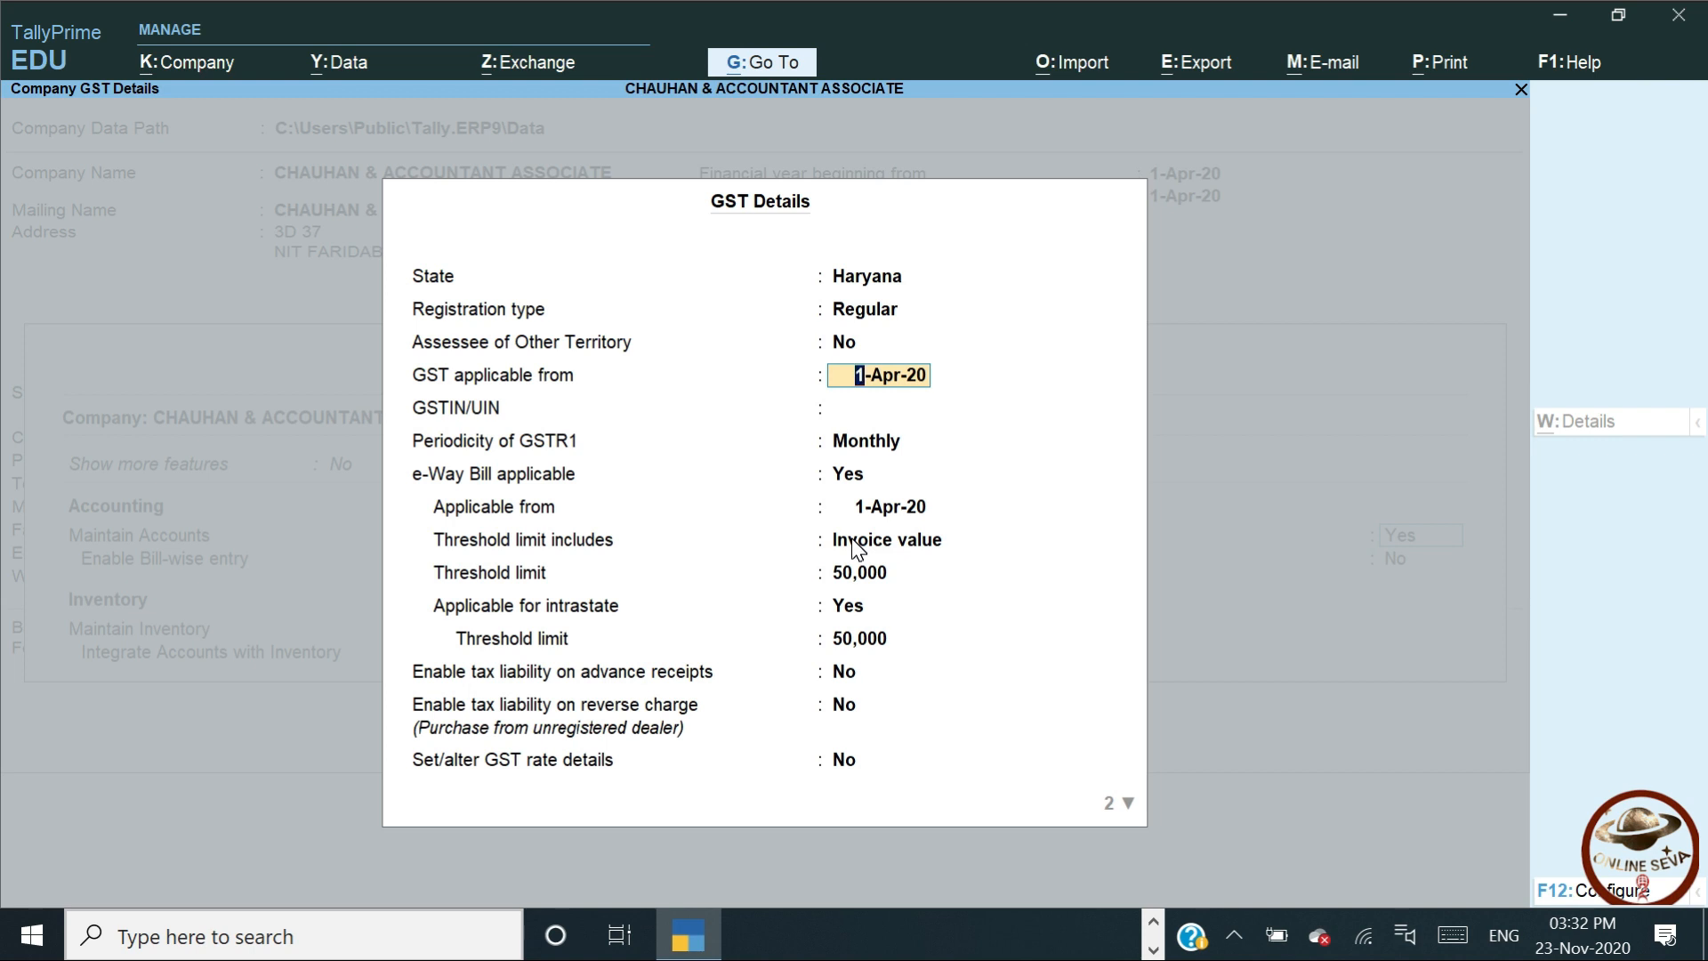
key("Return")
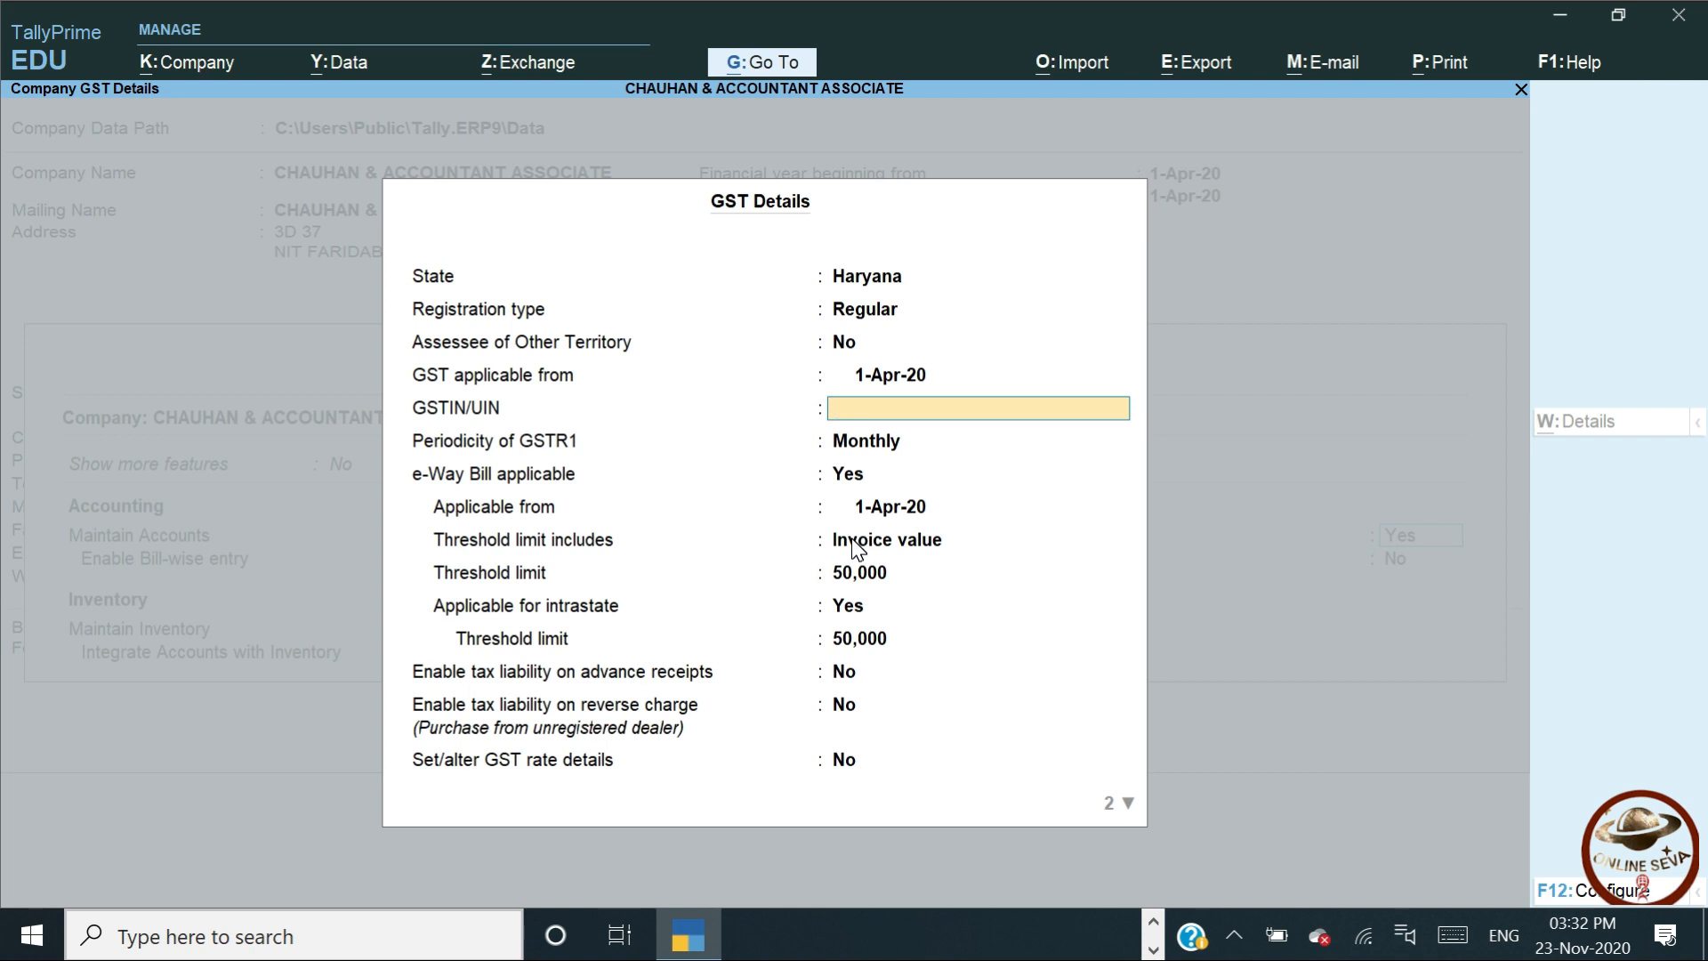
key("Return")
key("Return")
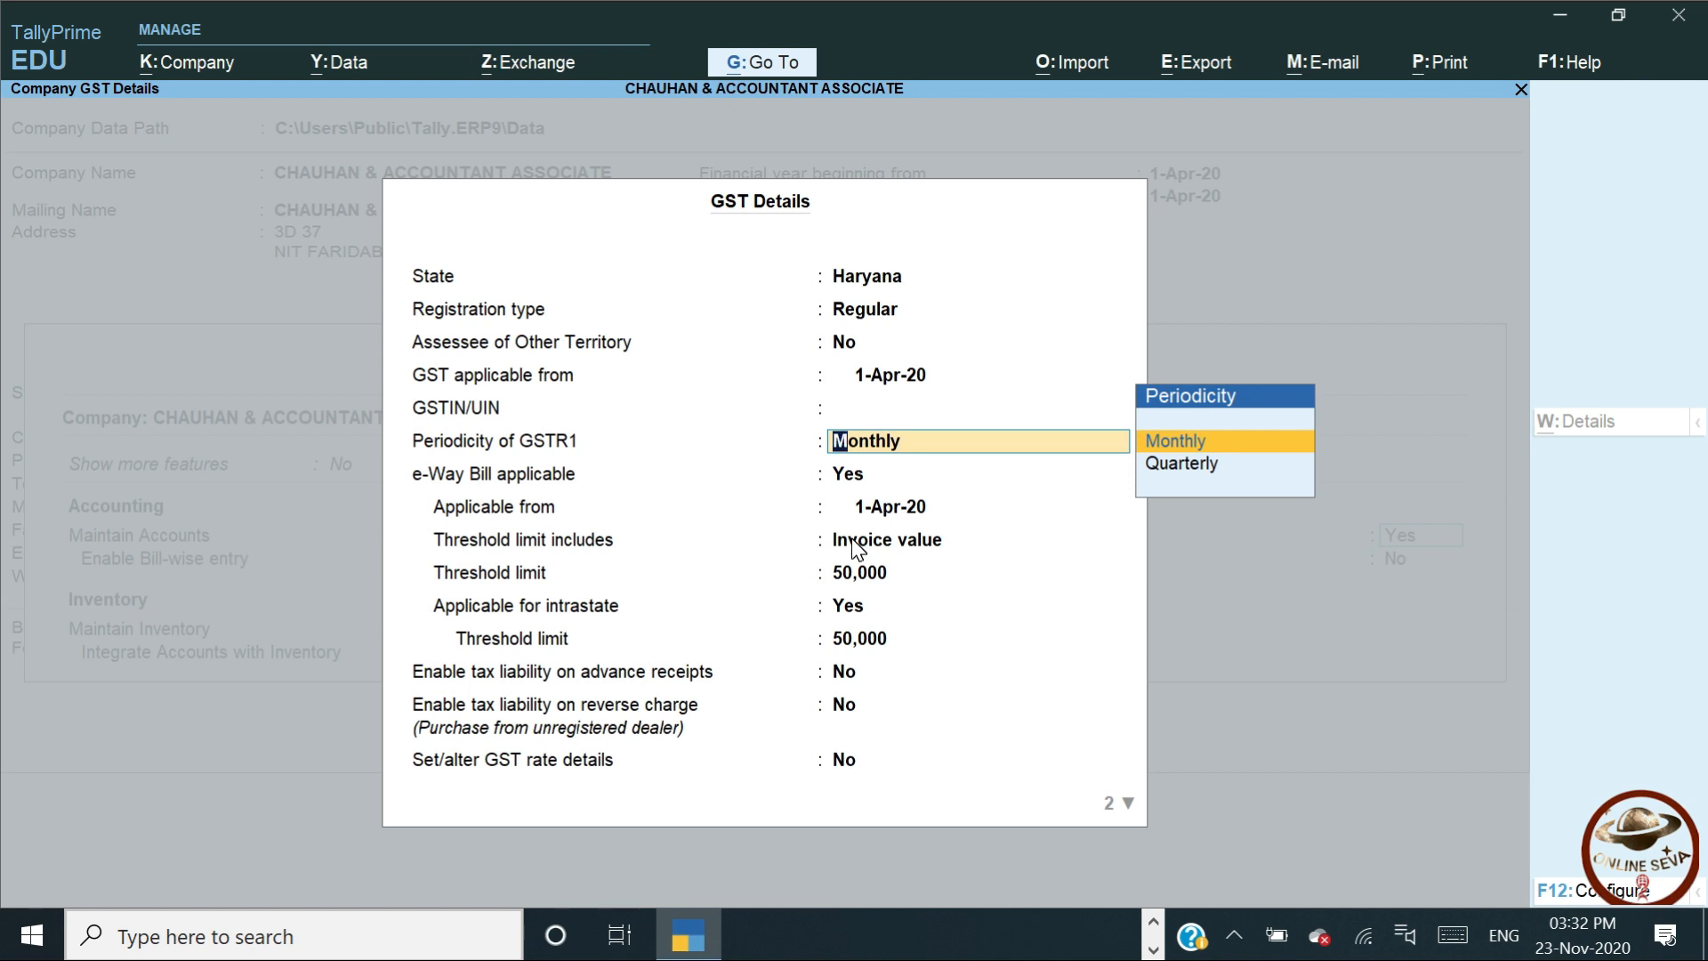
Set GSTR1 periodicity to Quarterly and e-Way Bill applicability to No
key("Down")
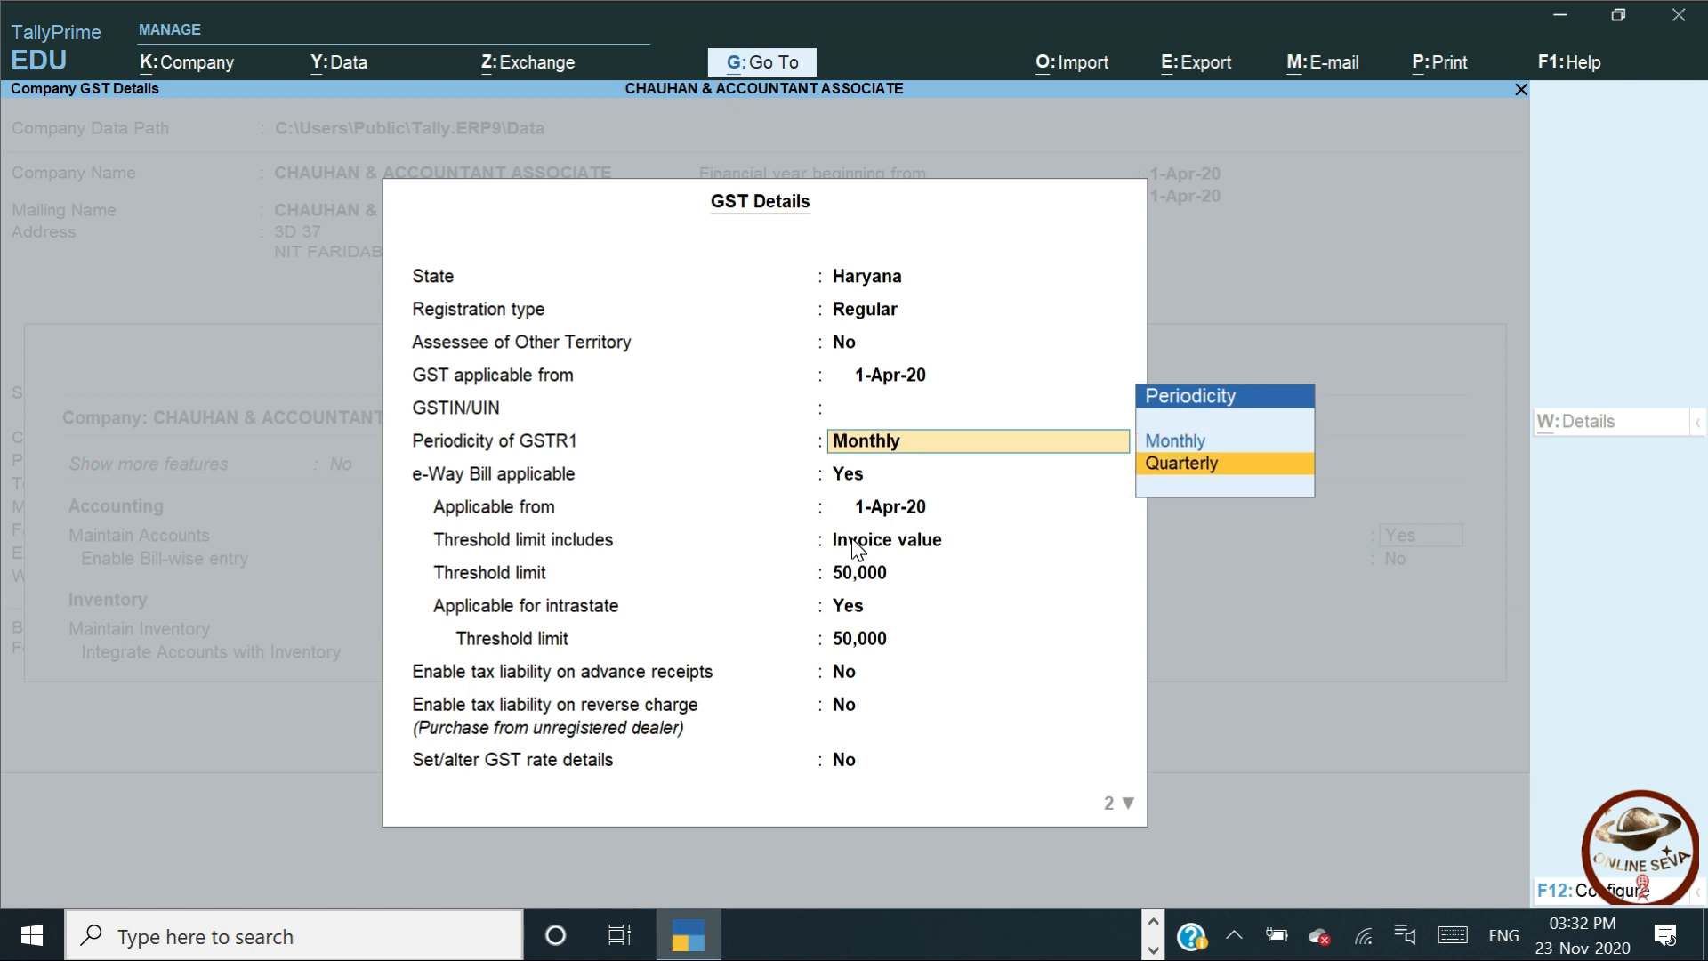
key("Up")
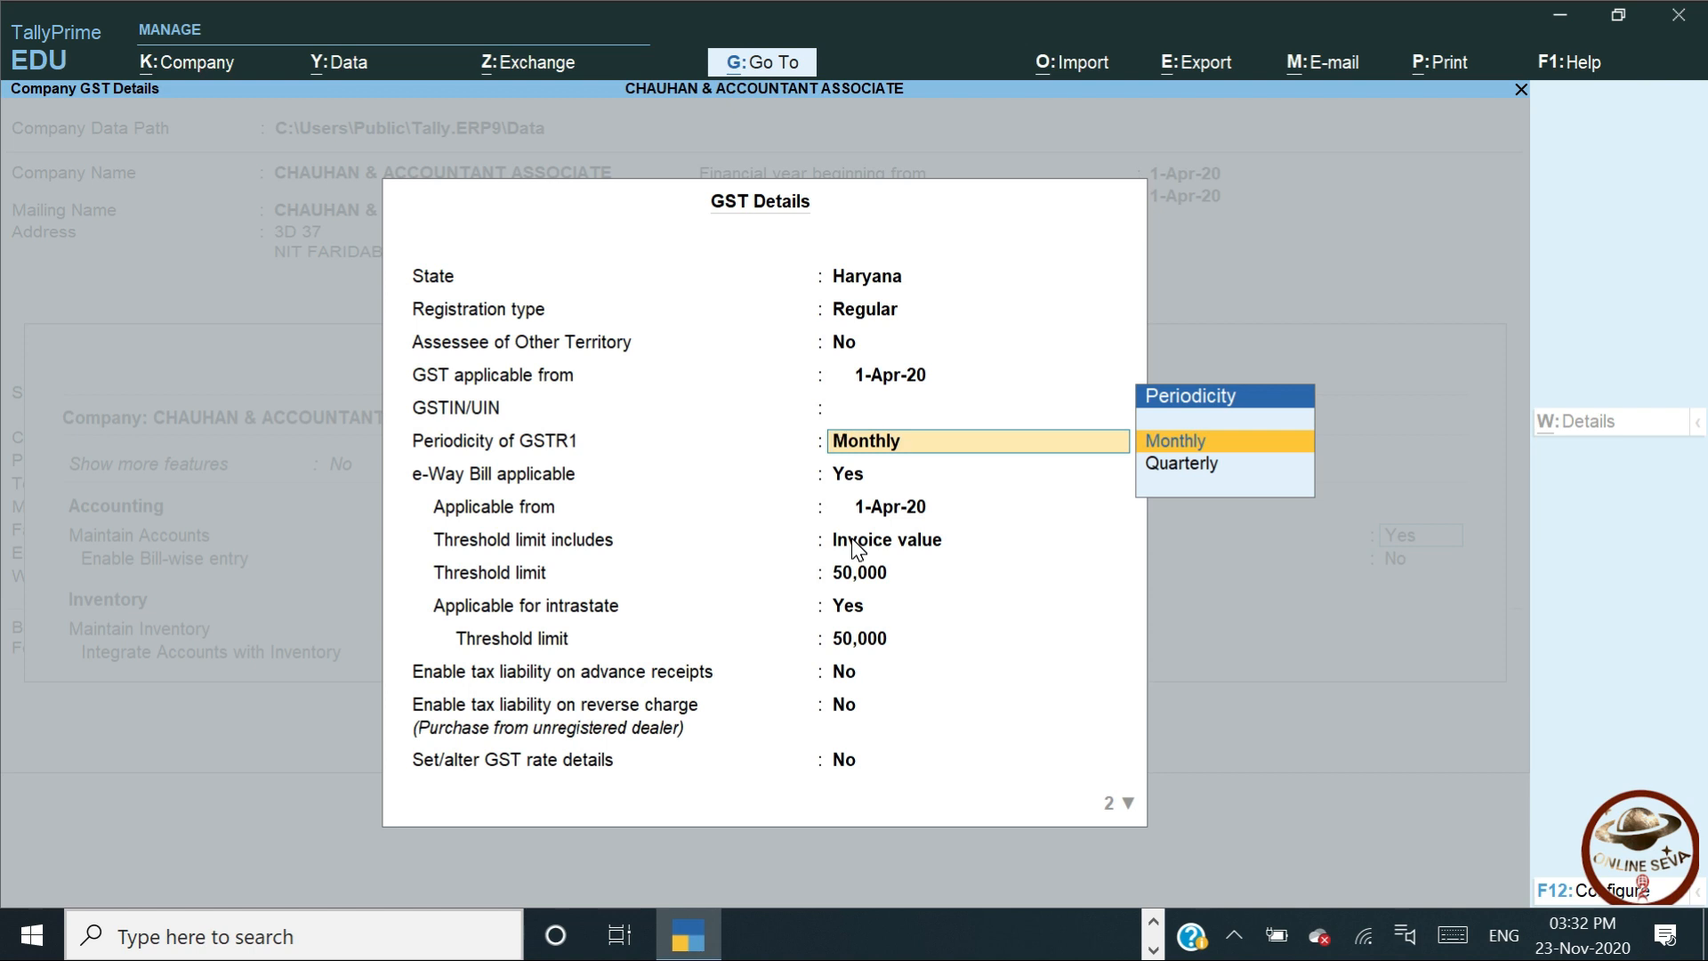
key("Down")
key("Return")
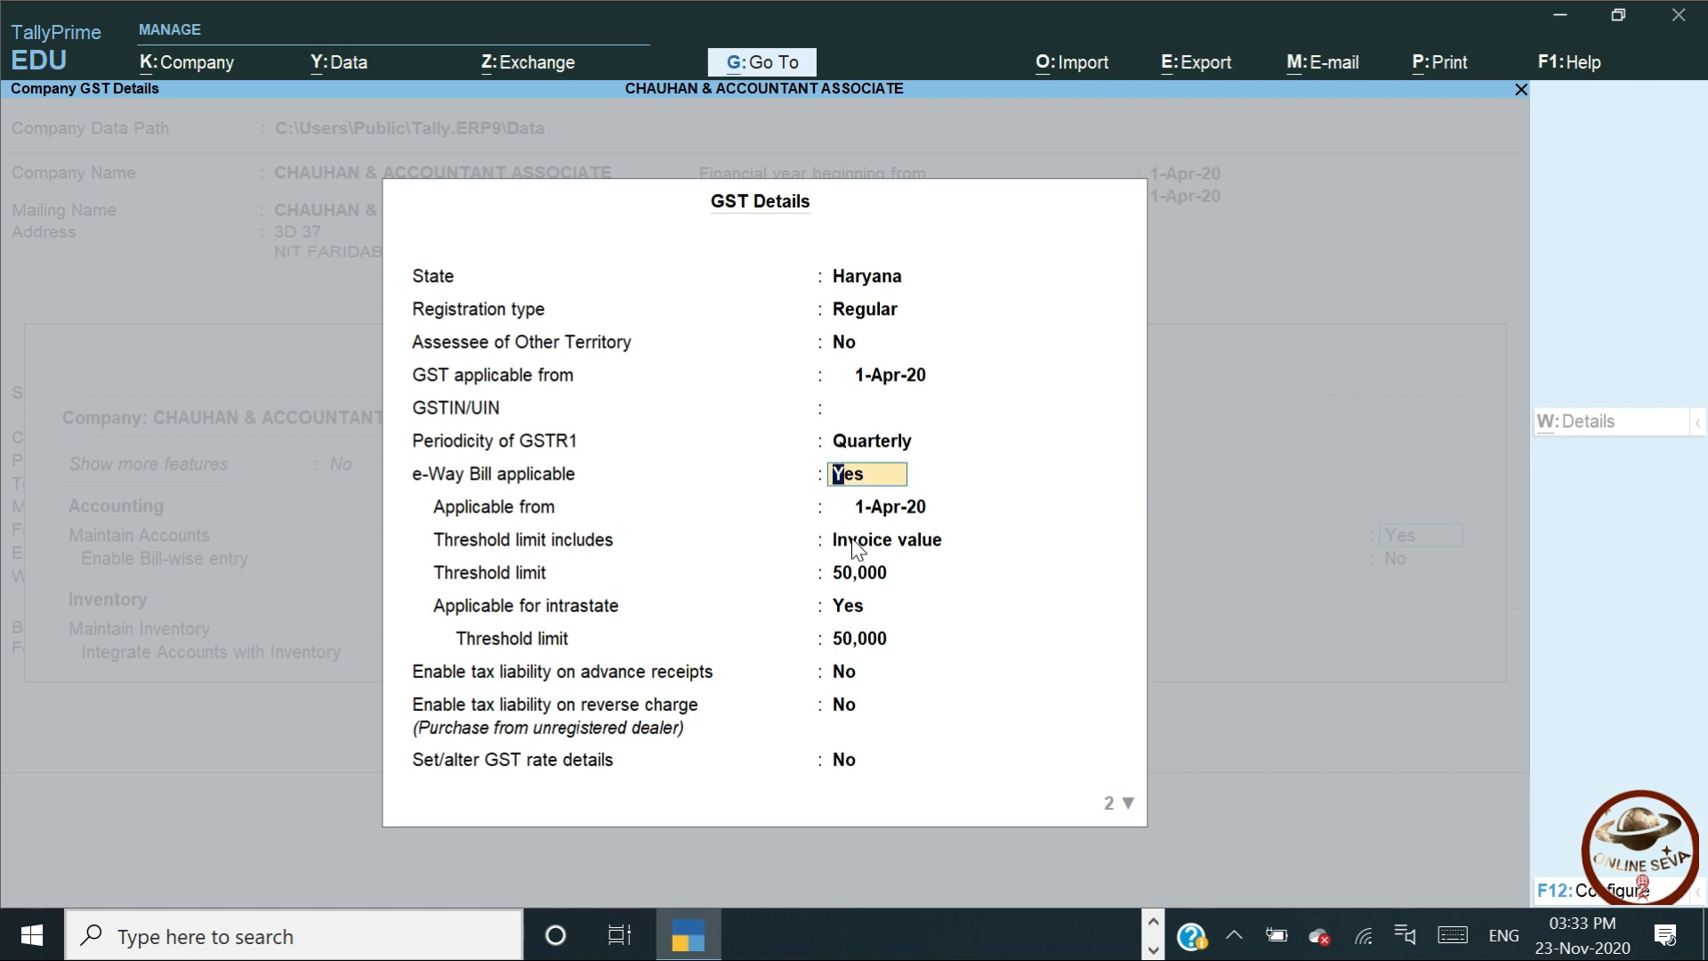
type("n")
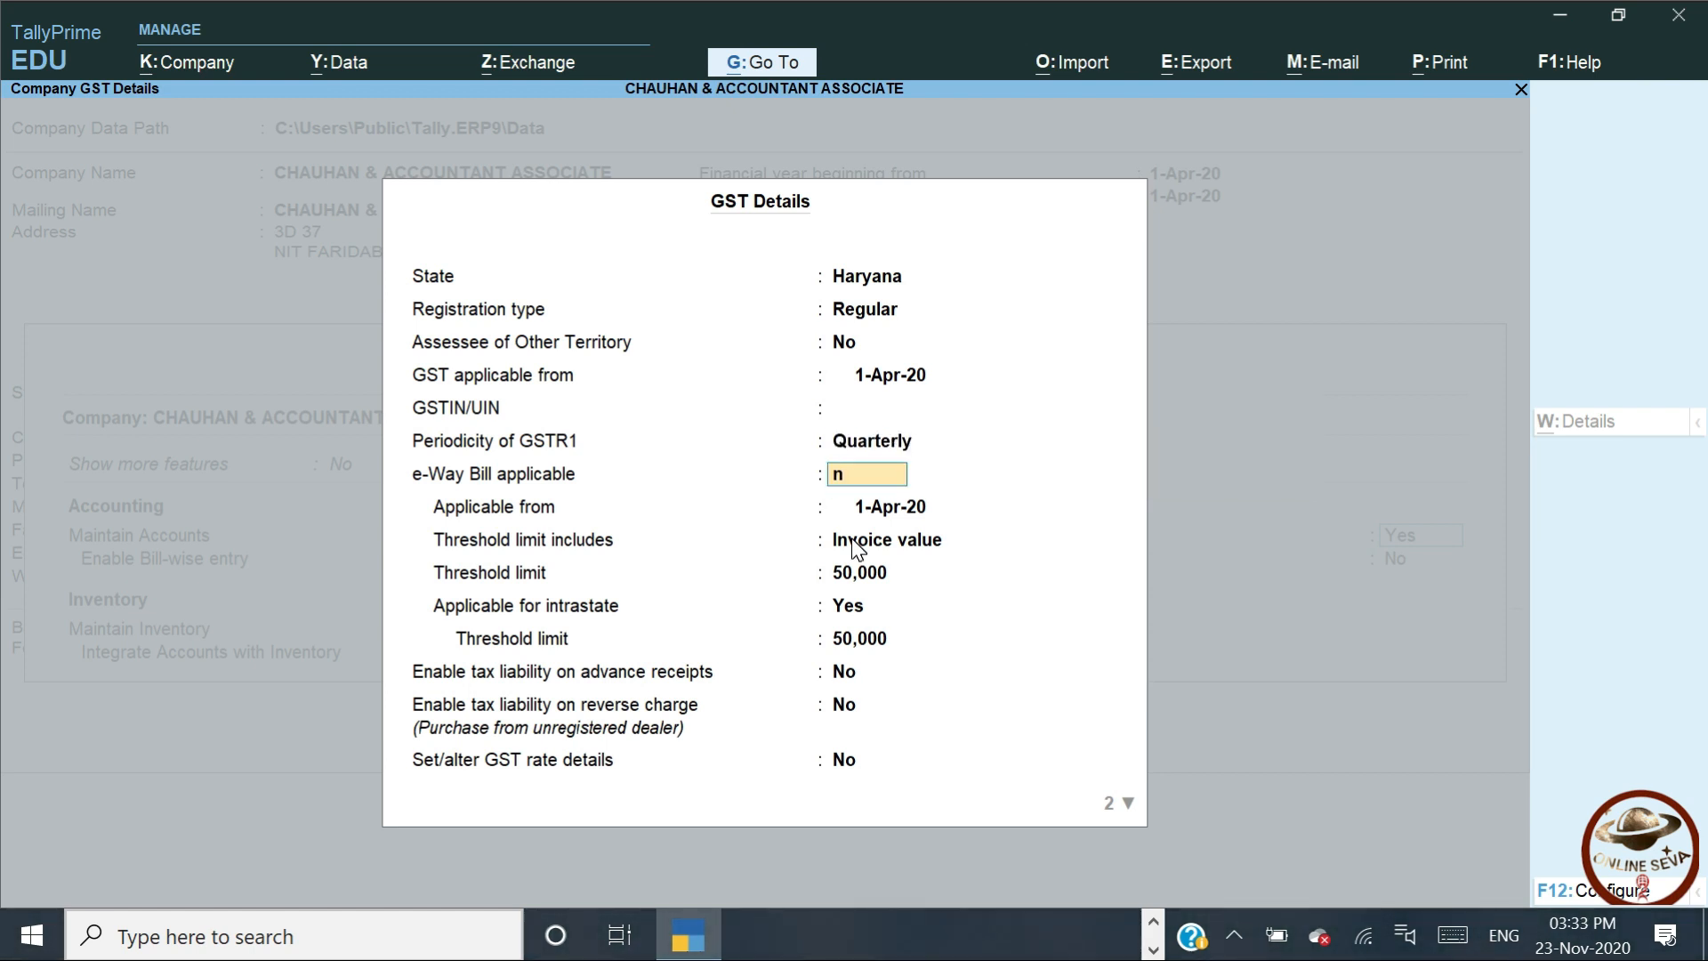
key("Return")
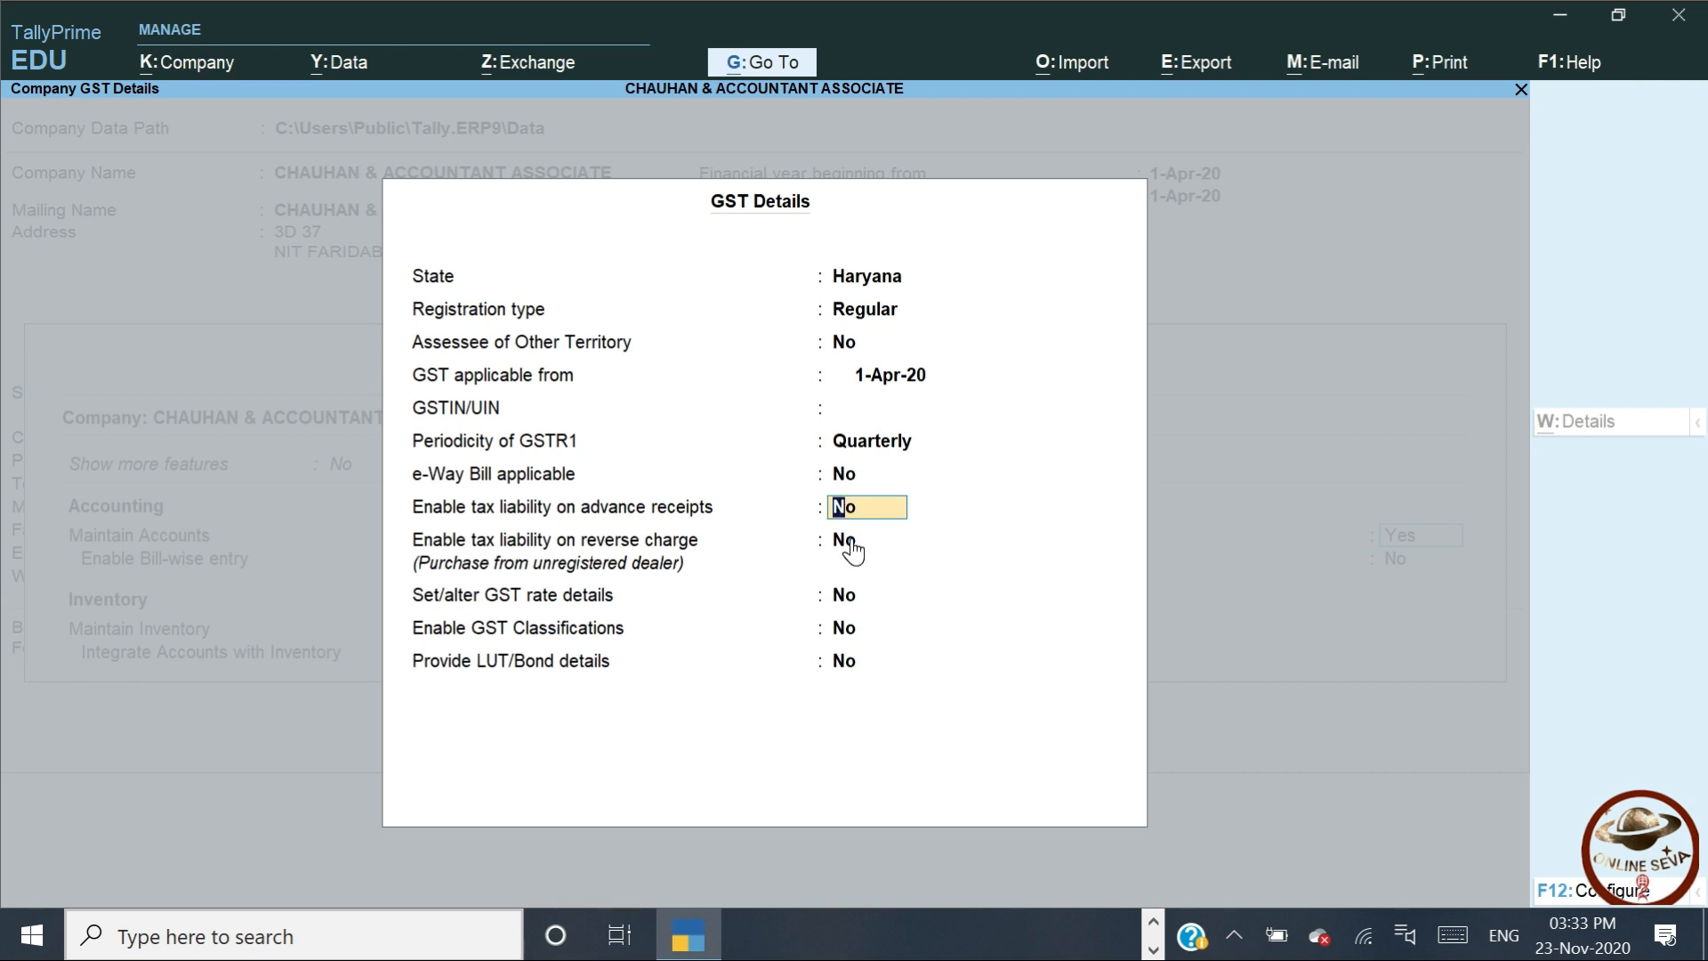
key("Return")
key("Return")
key("Return")
key("Return")
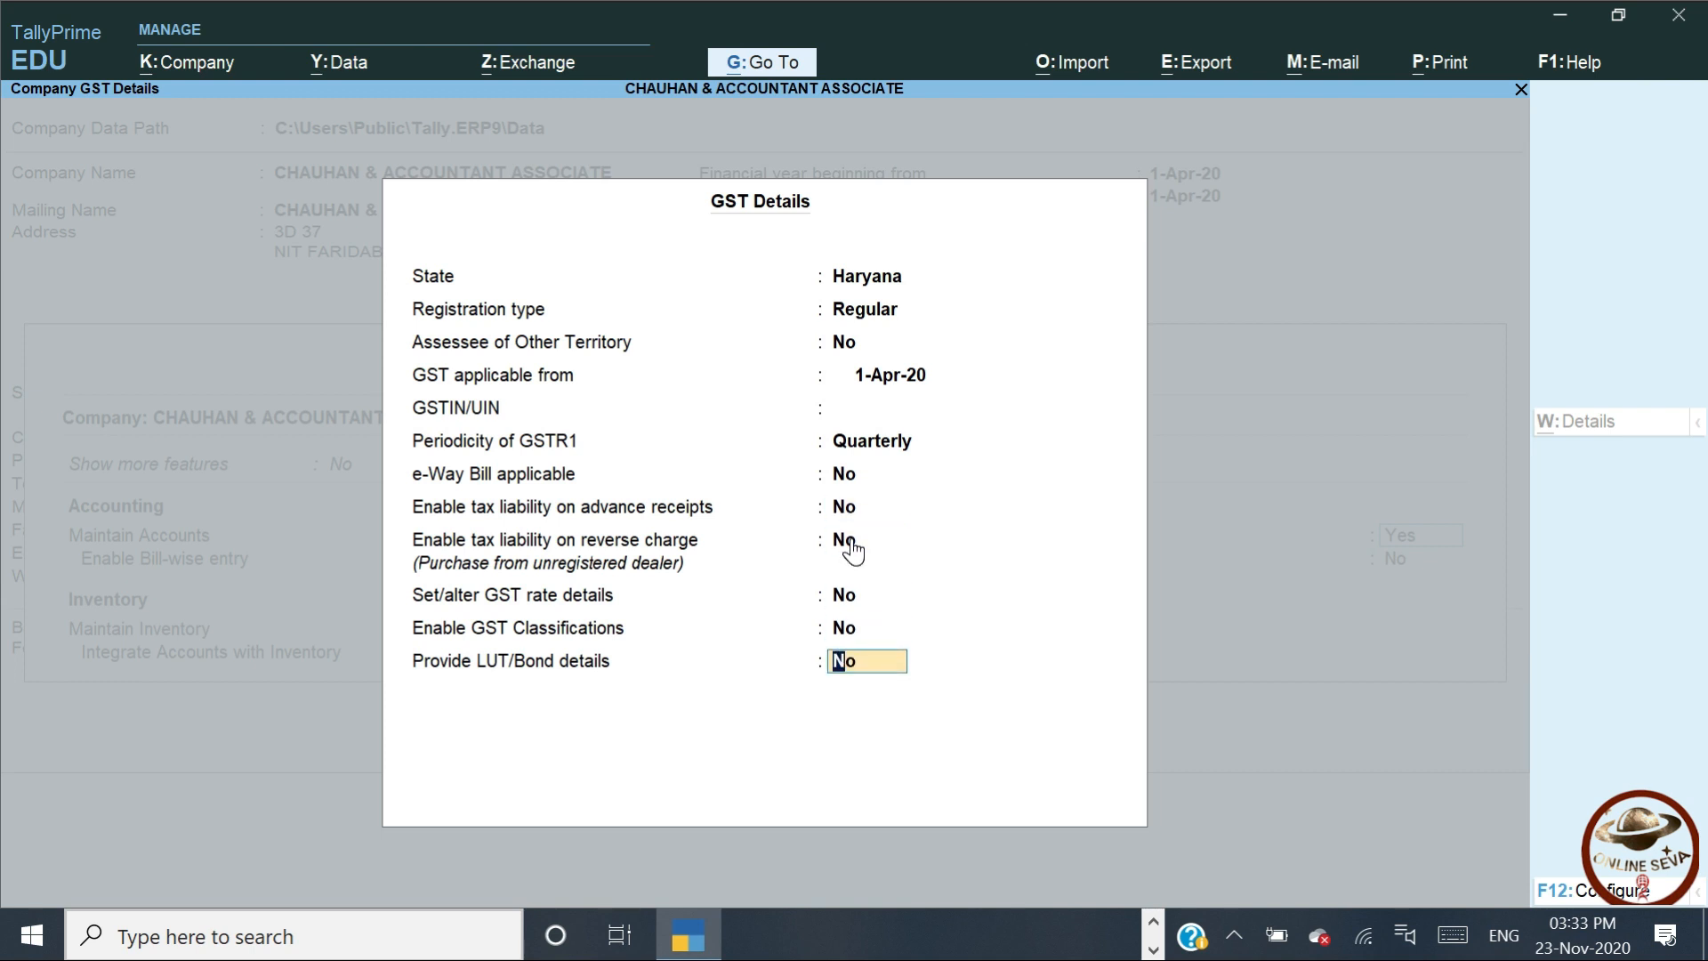
key("Return")
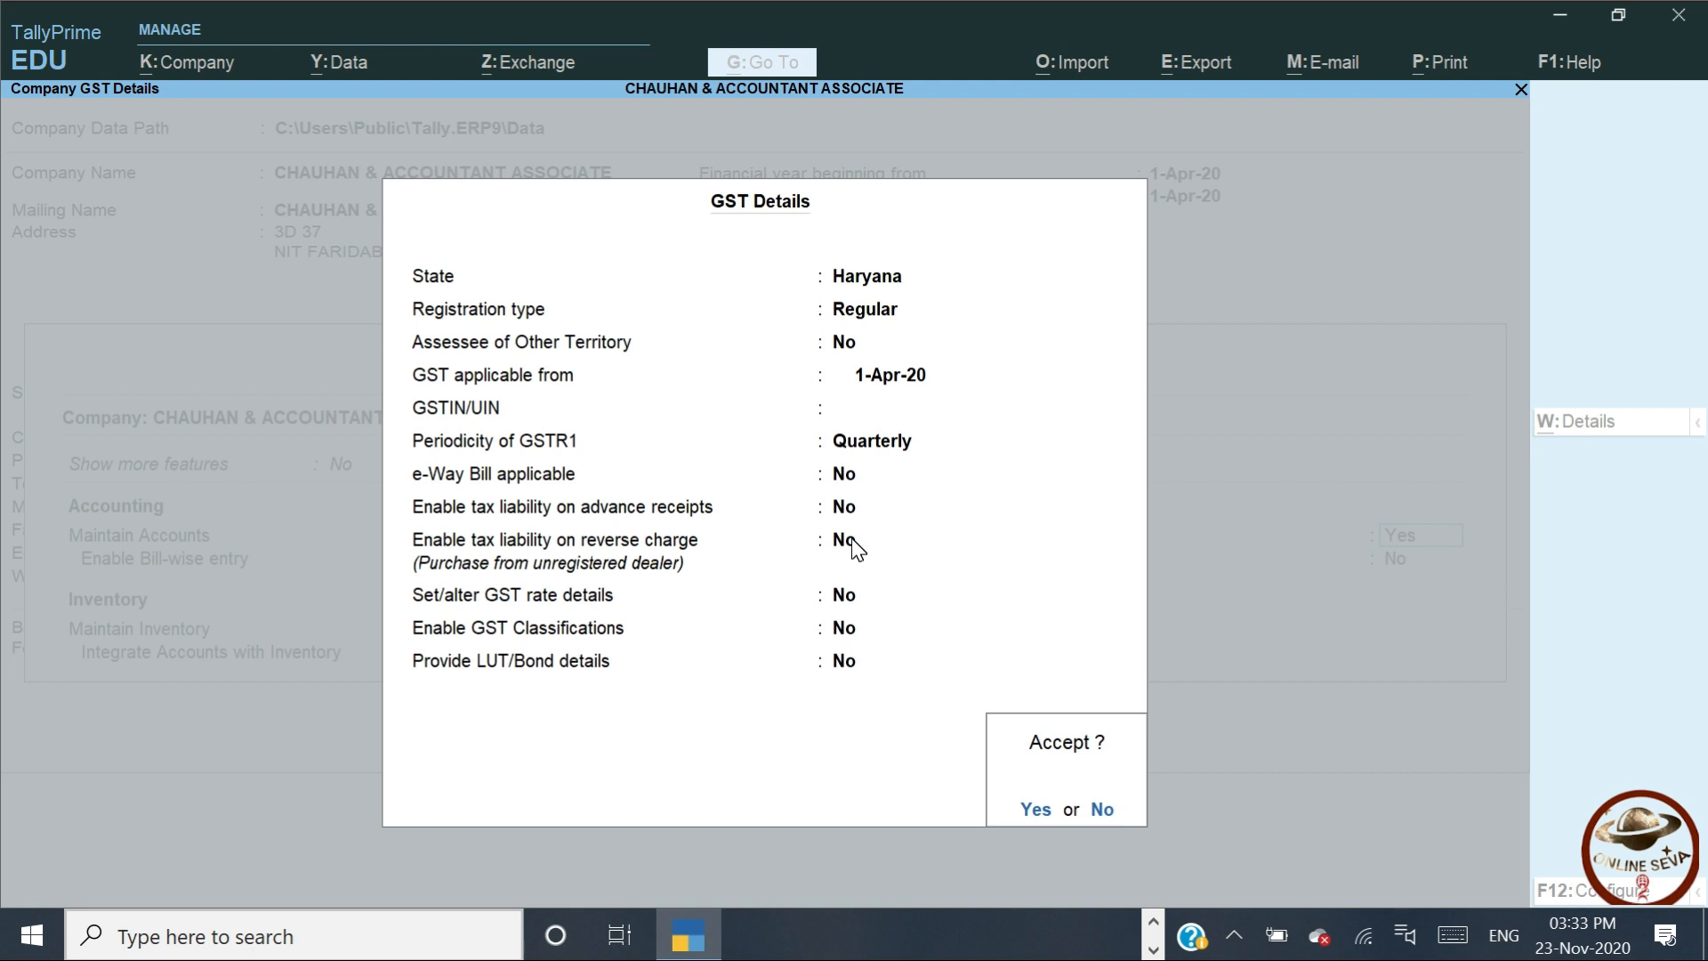
Accept the GST details and set Show more features to Yes
key("Return")
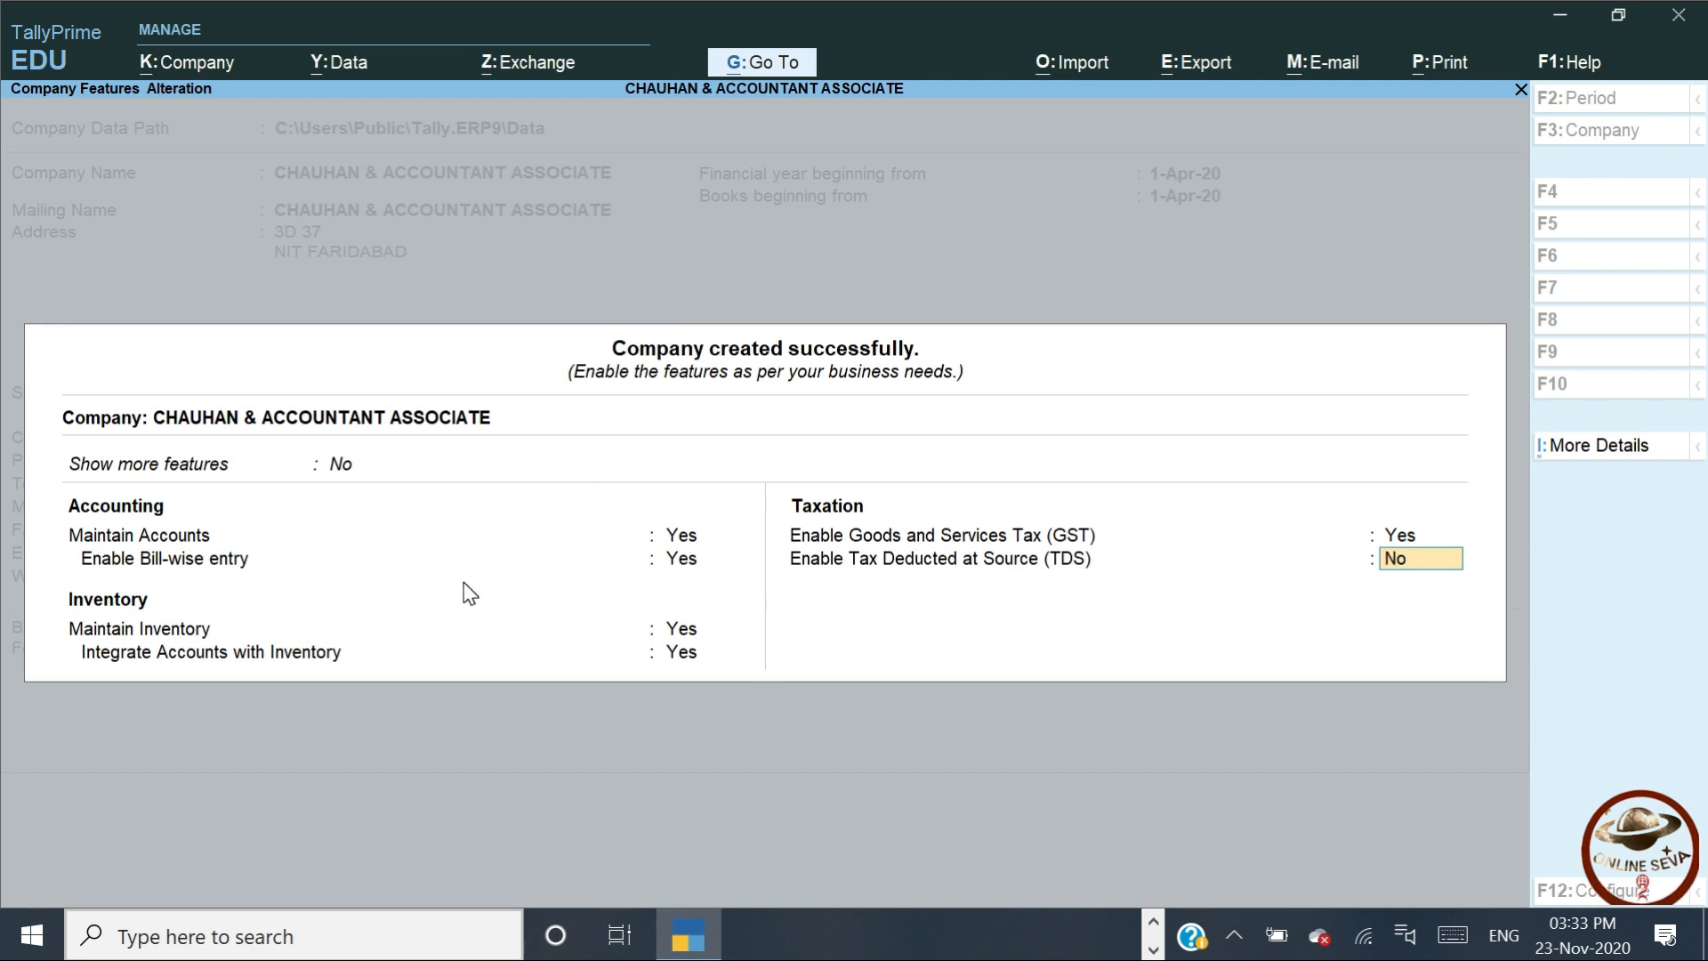
key("Up")
key("Up")
key("Up")
key("Up")
key("Up")
key("Up")
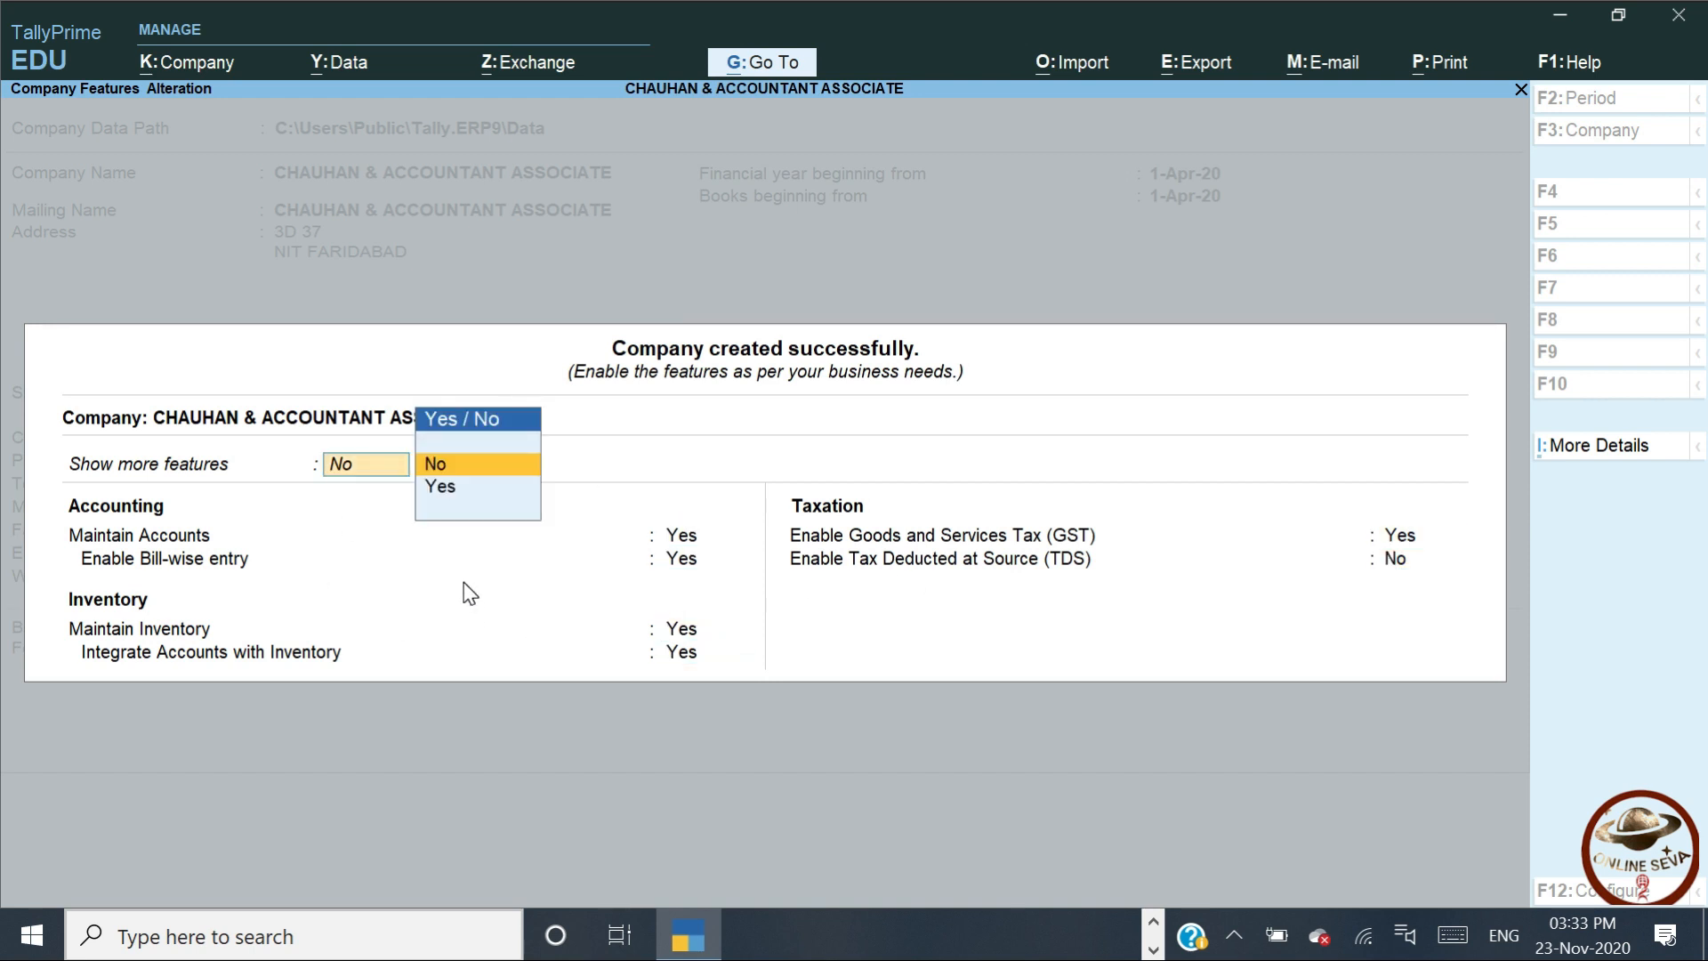
key("Down")
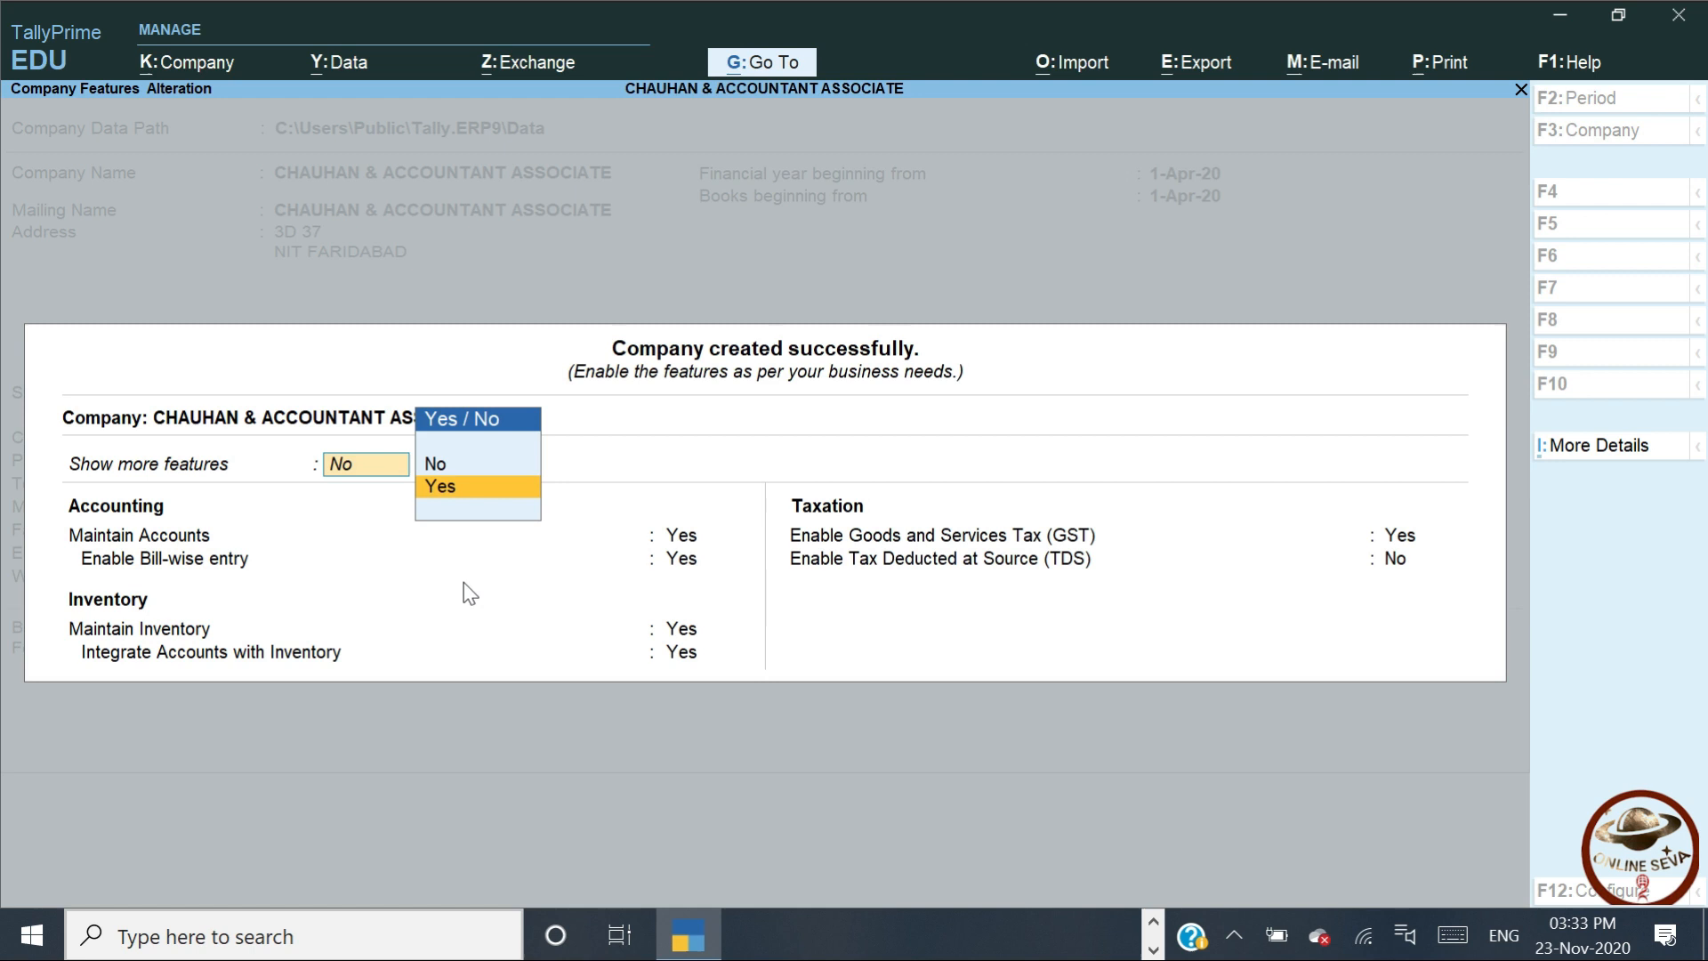
key("Return")
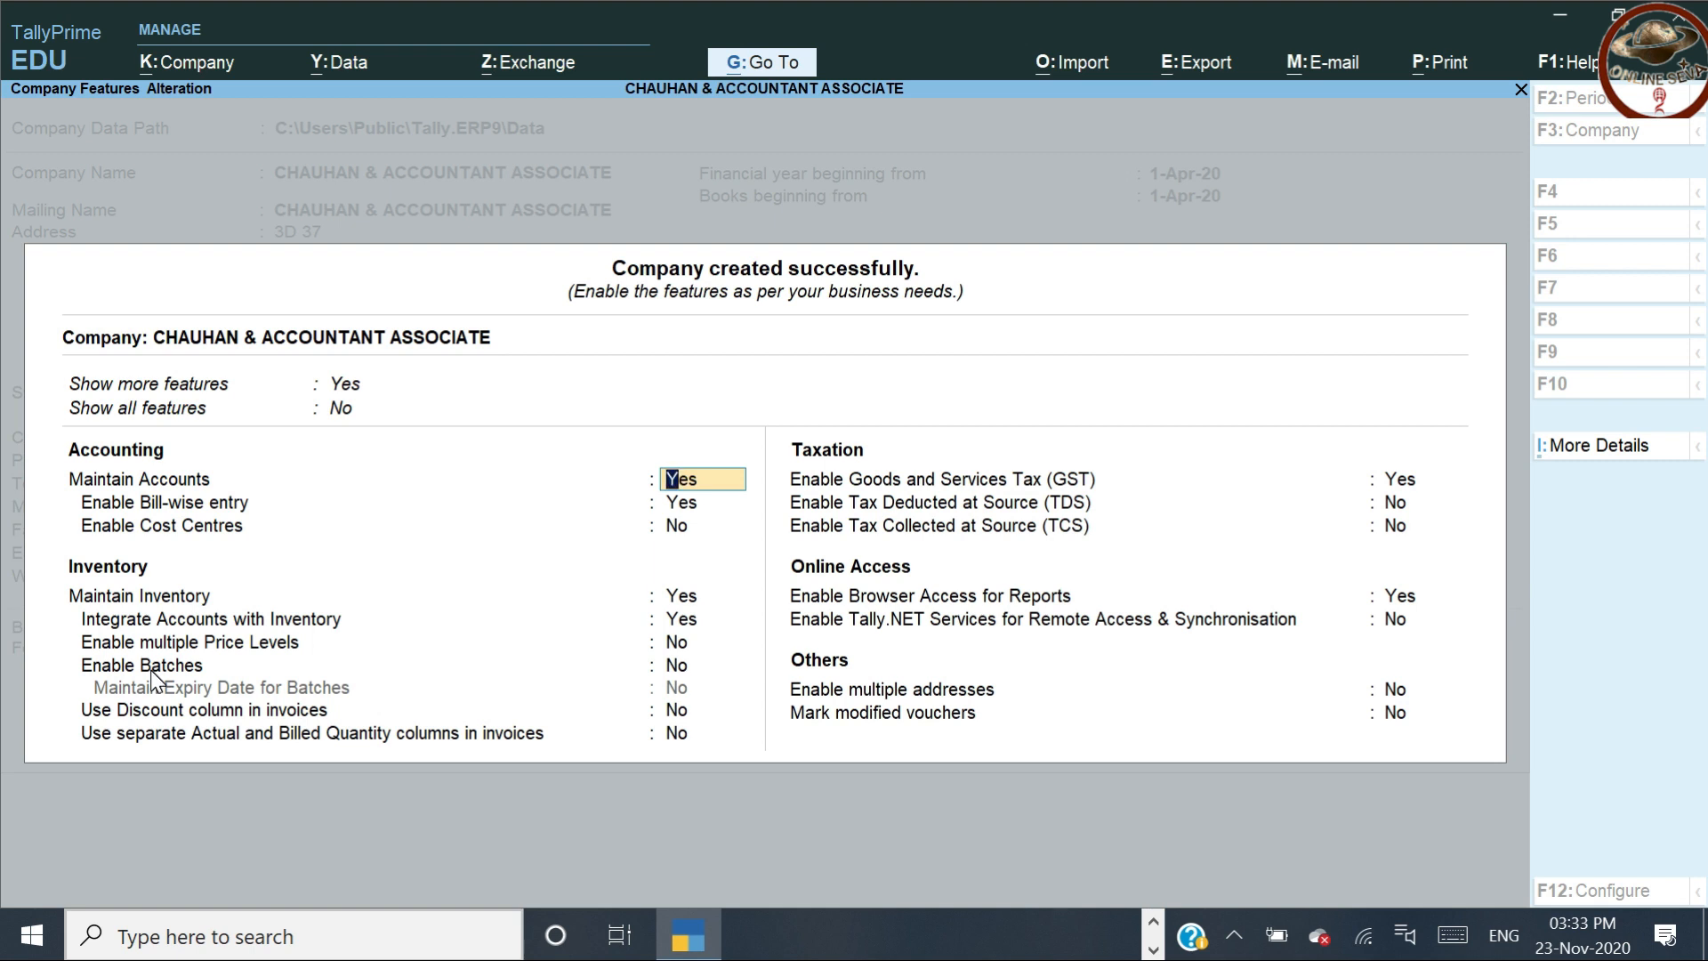
Turn Show more features back to No on the company features screen
key("Up")
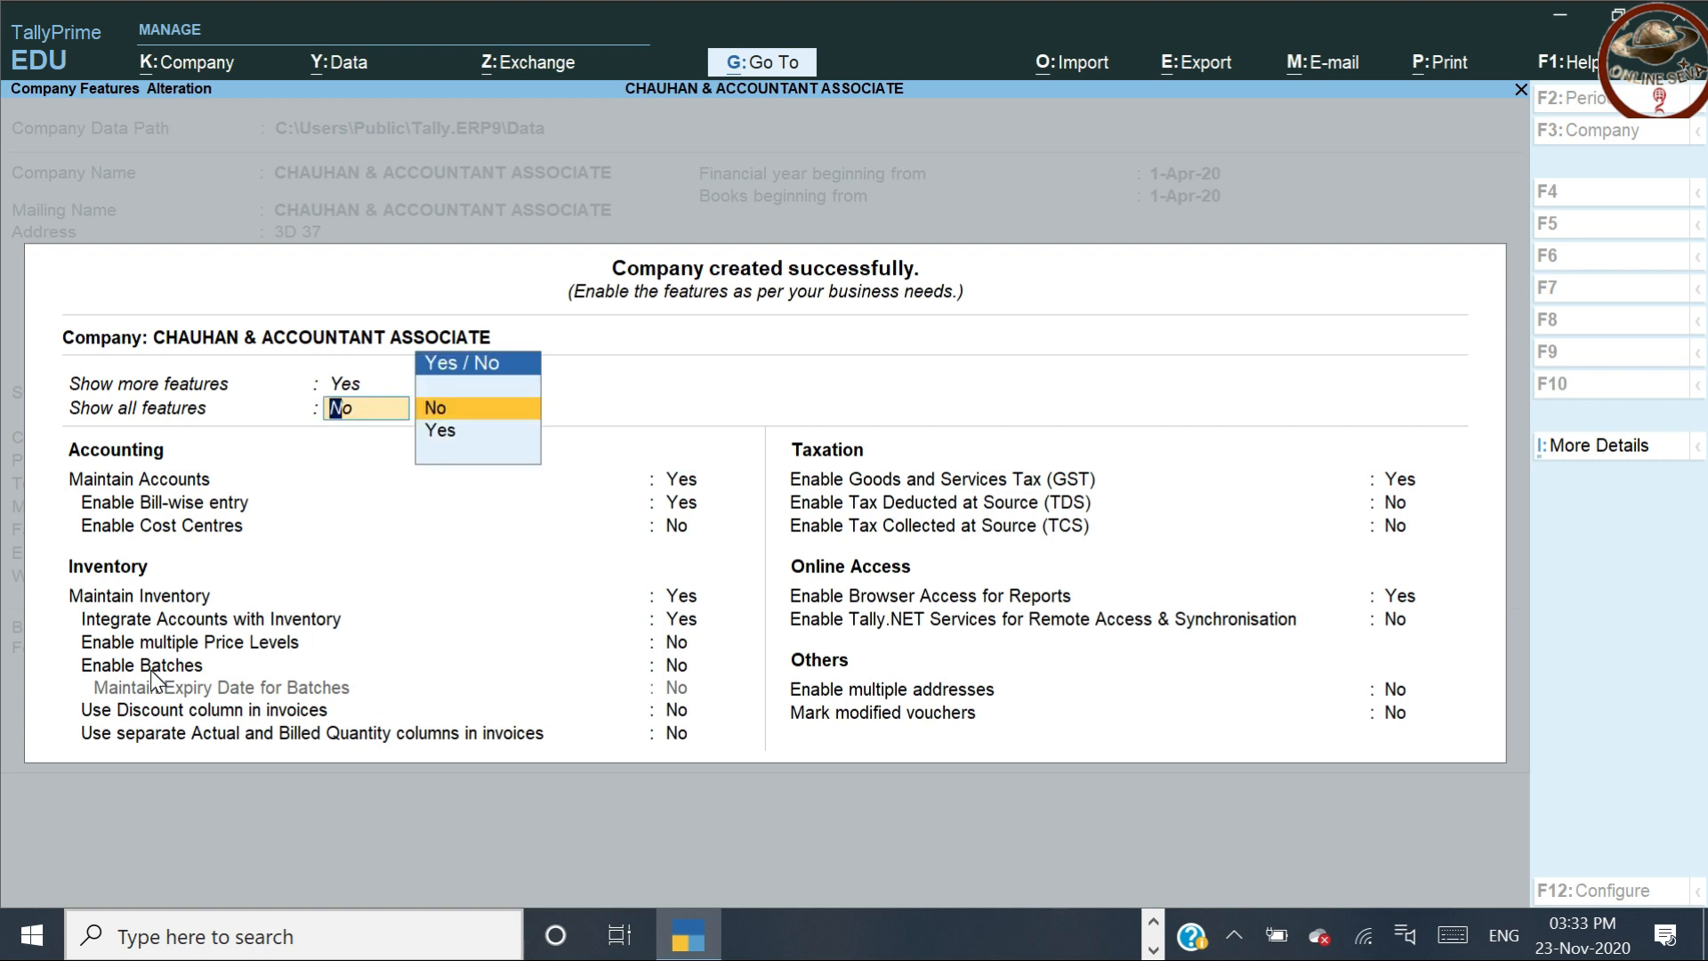
key("Return")
key("Up")
key("Up")
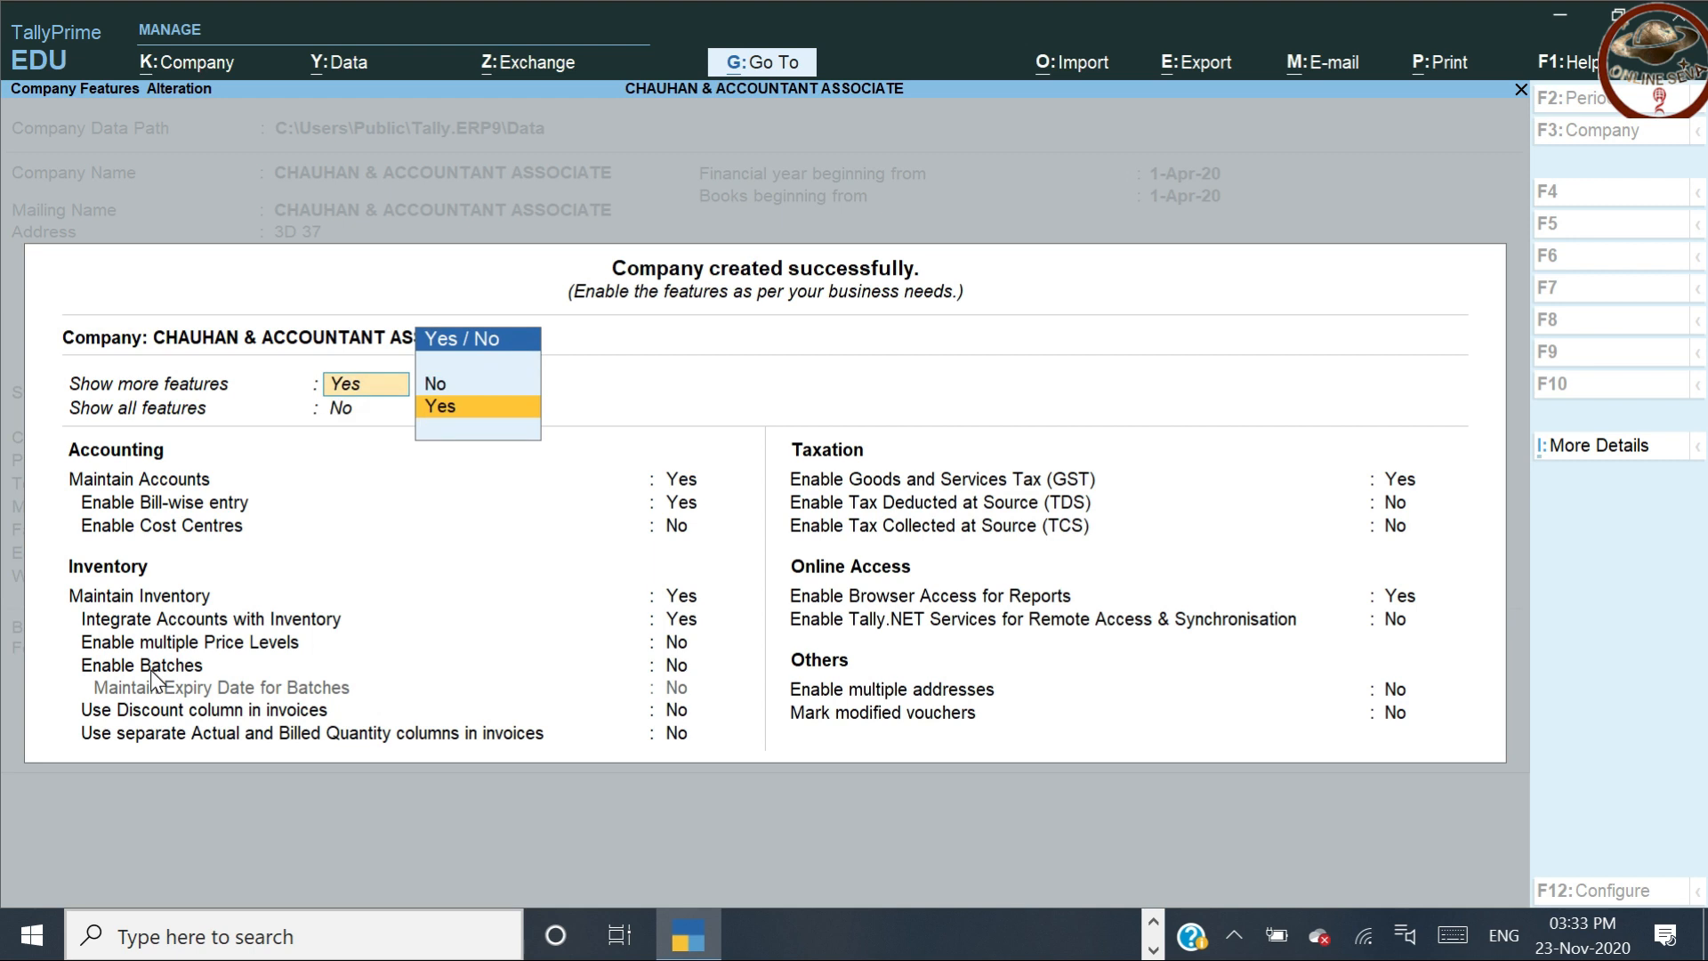
type("n")
key("Return")
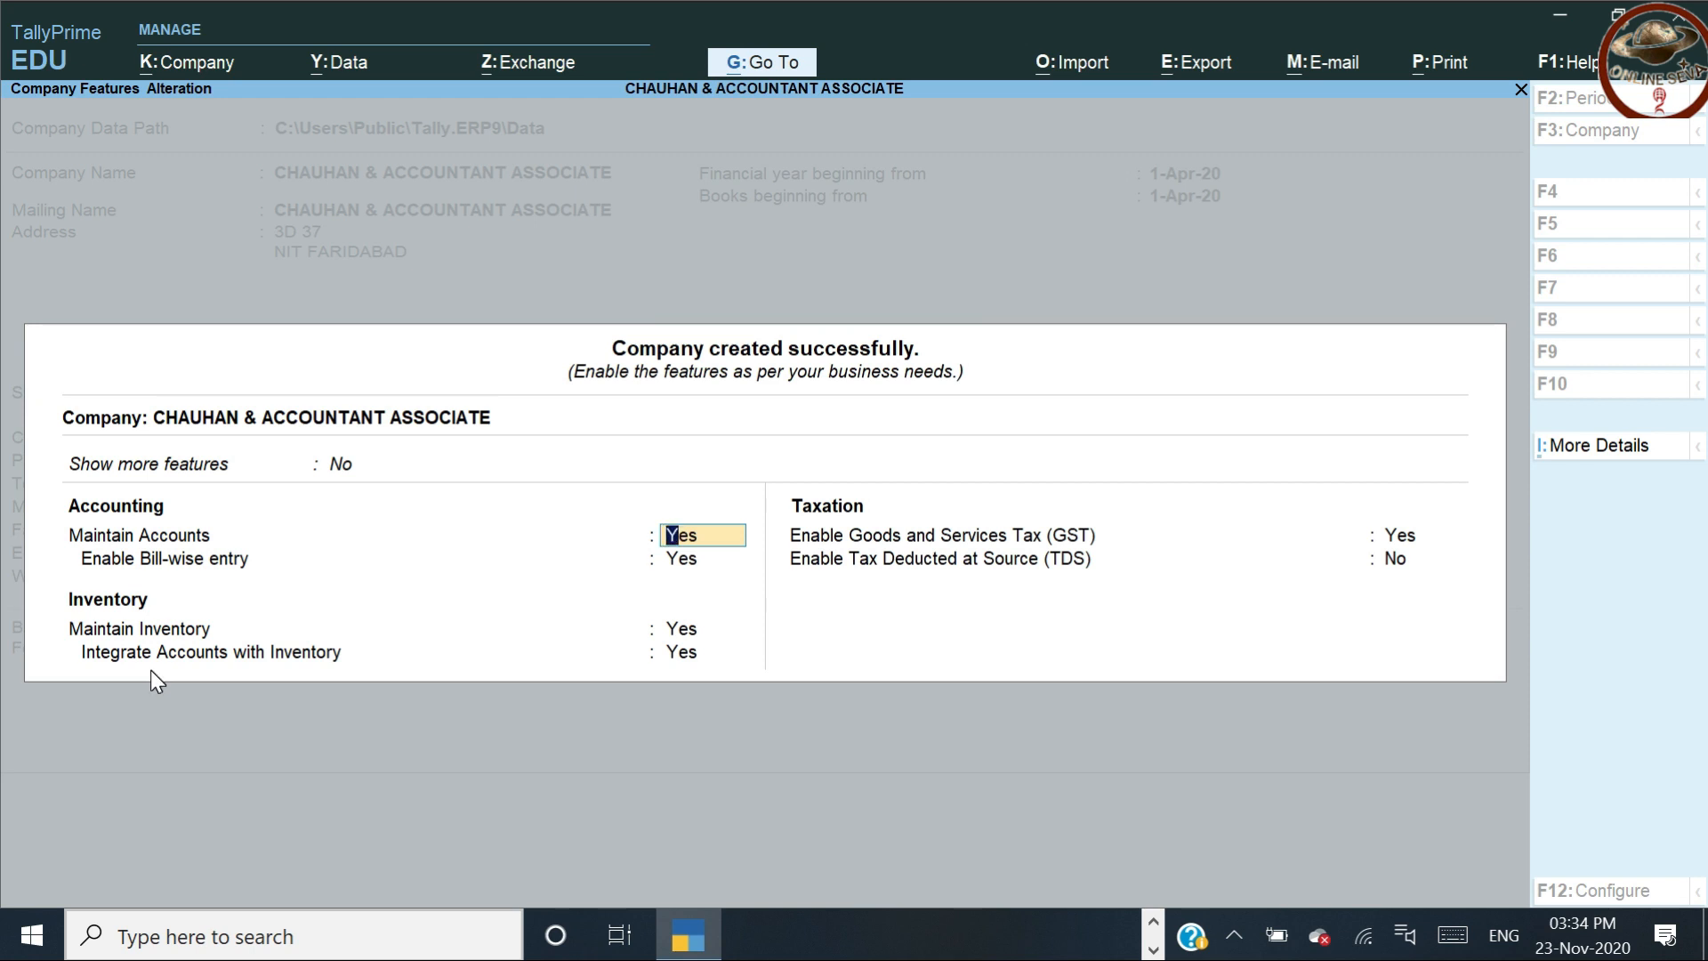
Reopen the GST Details from the Enable GST feature
key("Return")
key("Return")
key("Return")
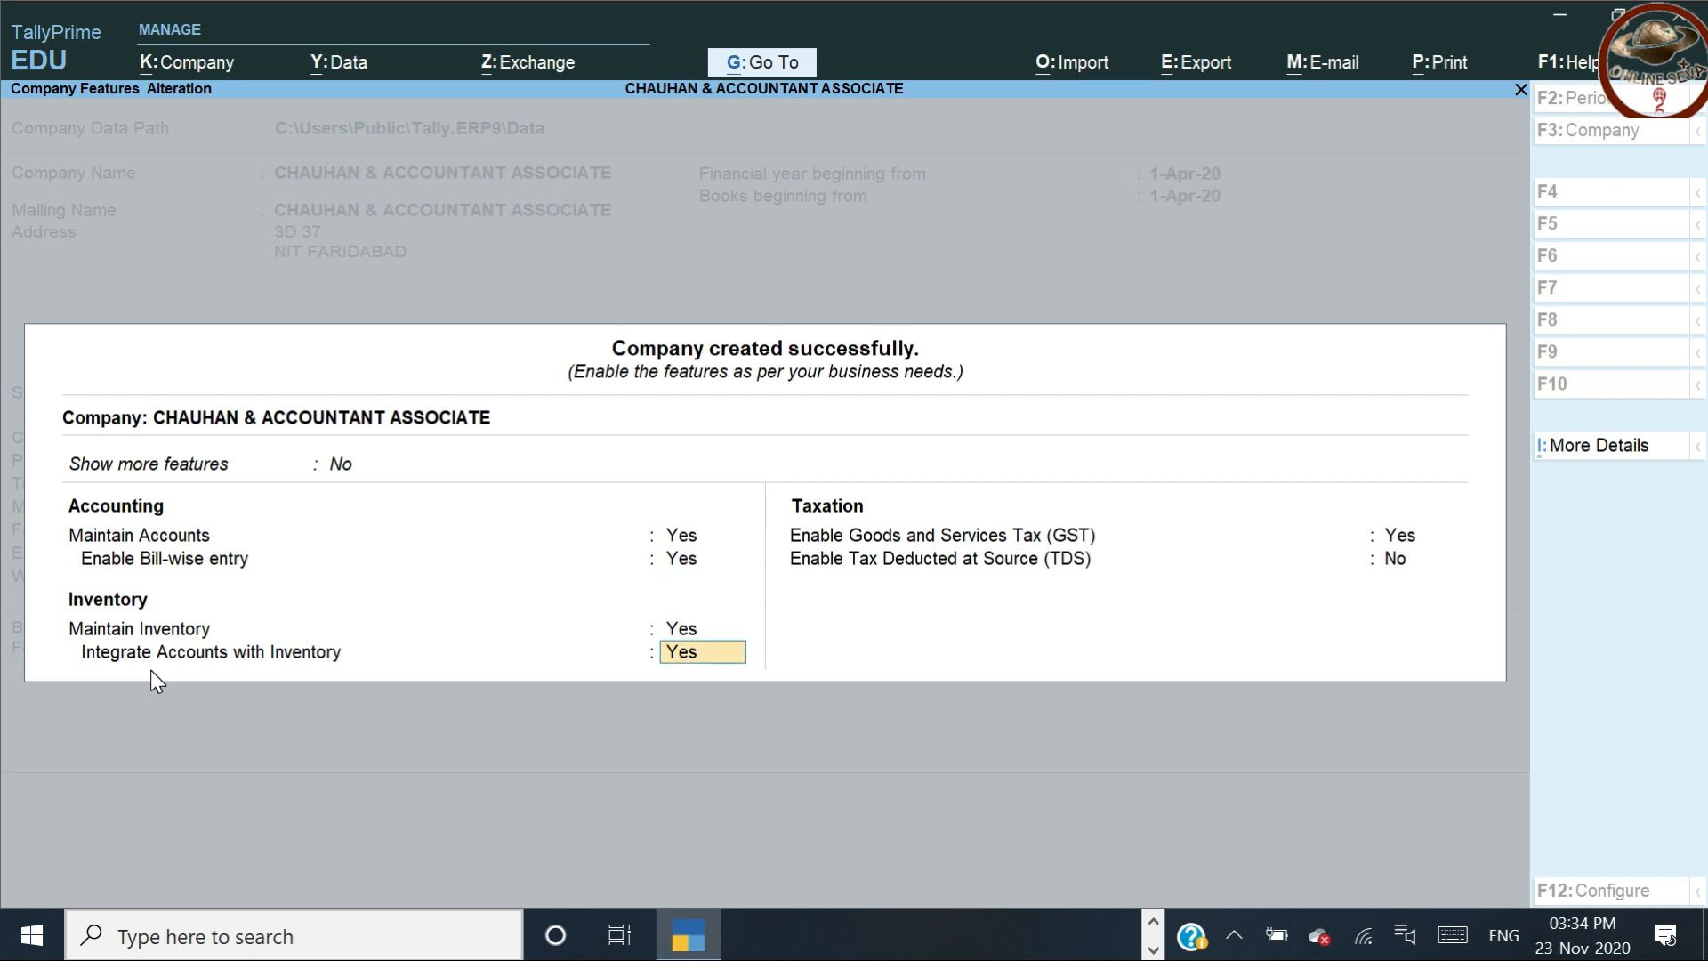
key("Return")
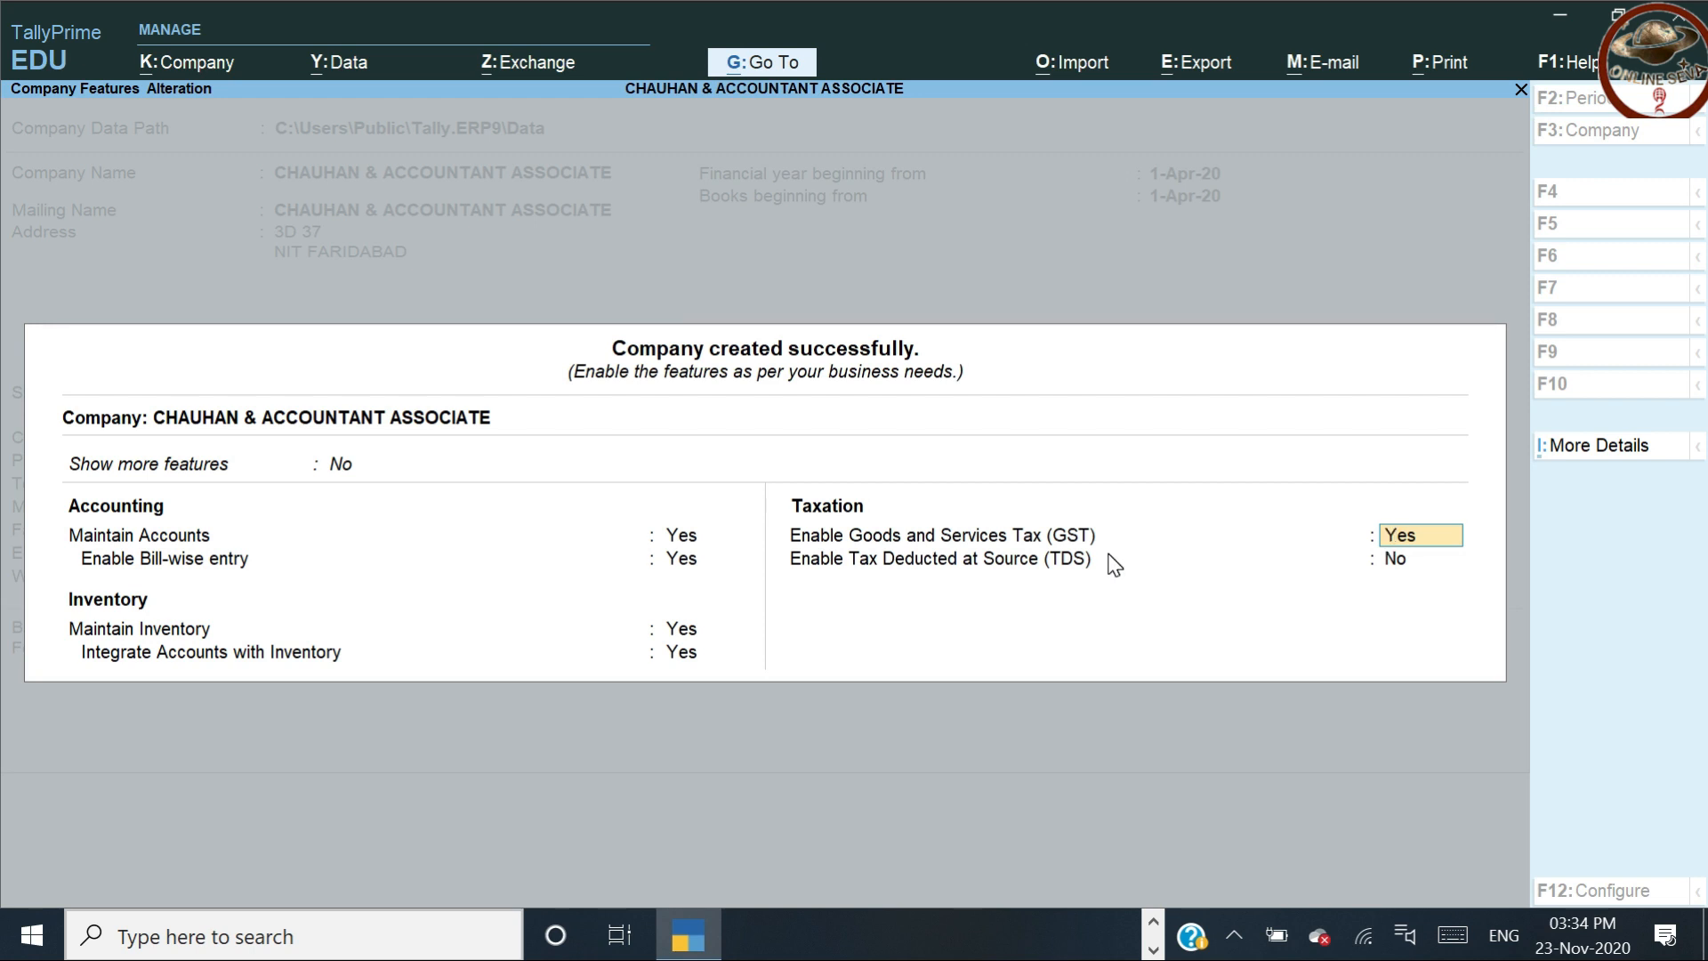
key("Return")
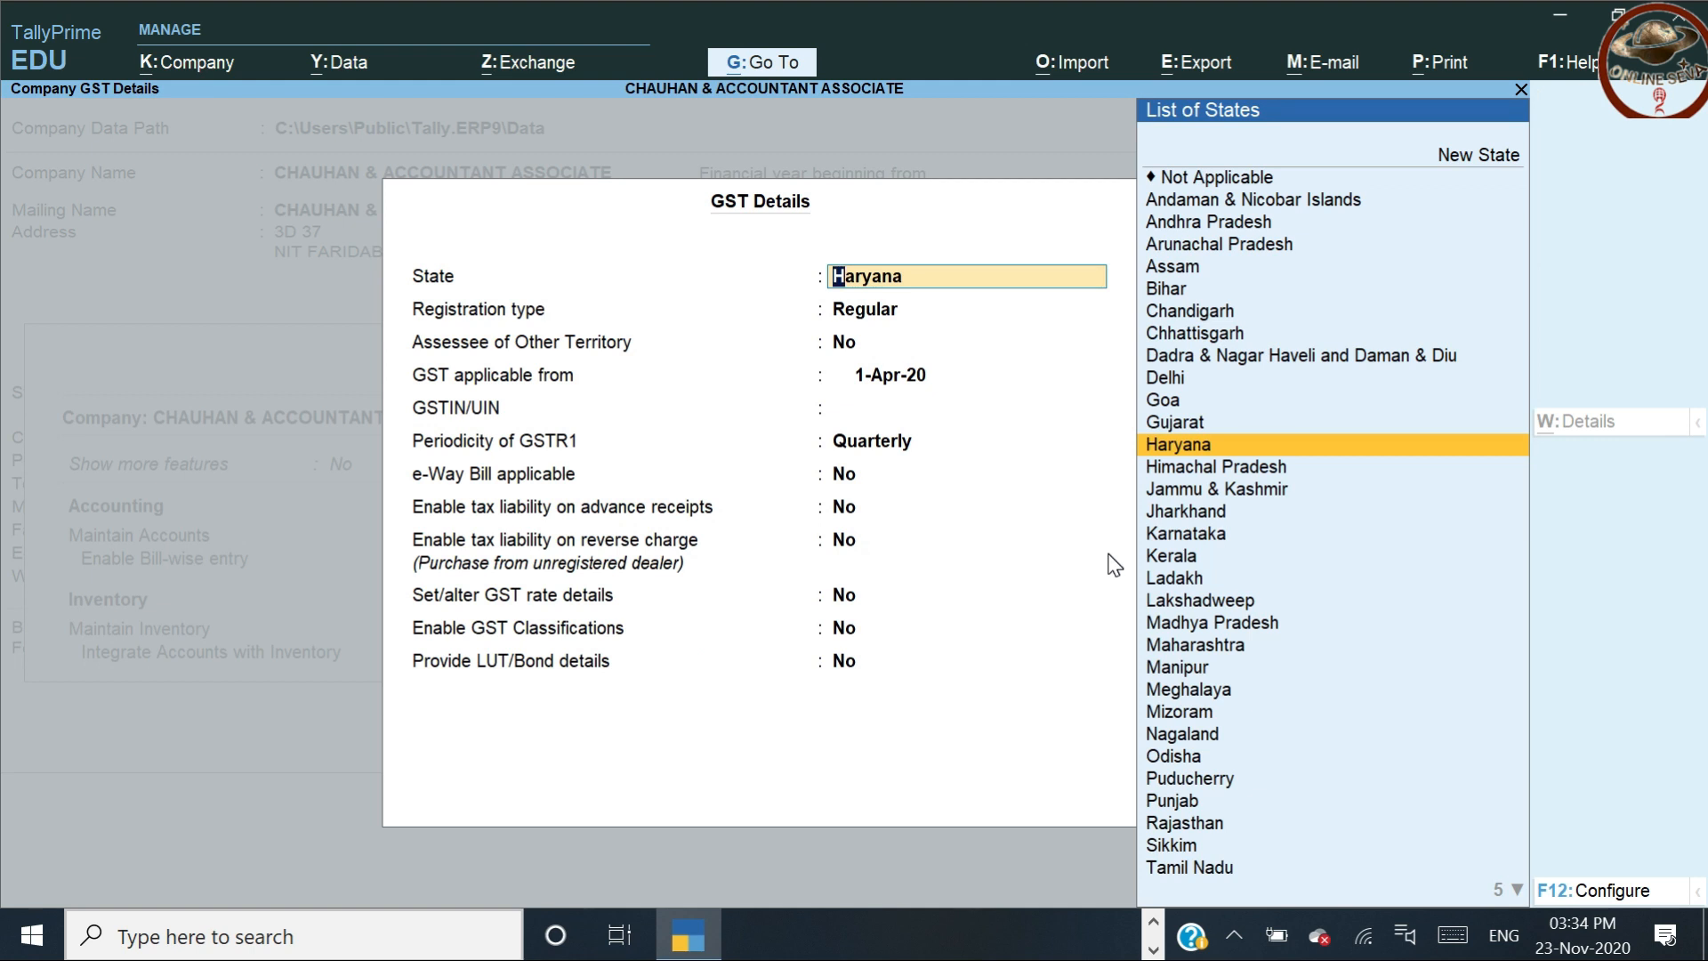
Keep Haryana, Regular registration, 1-Apr-20, blank GSTIN and Quarterly GSTR1 periodicity unchanged
key("Return")
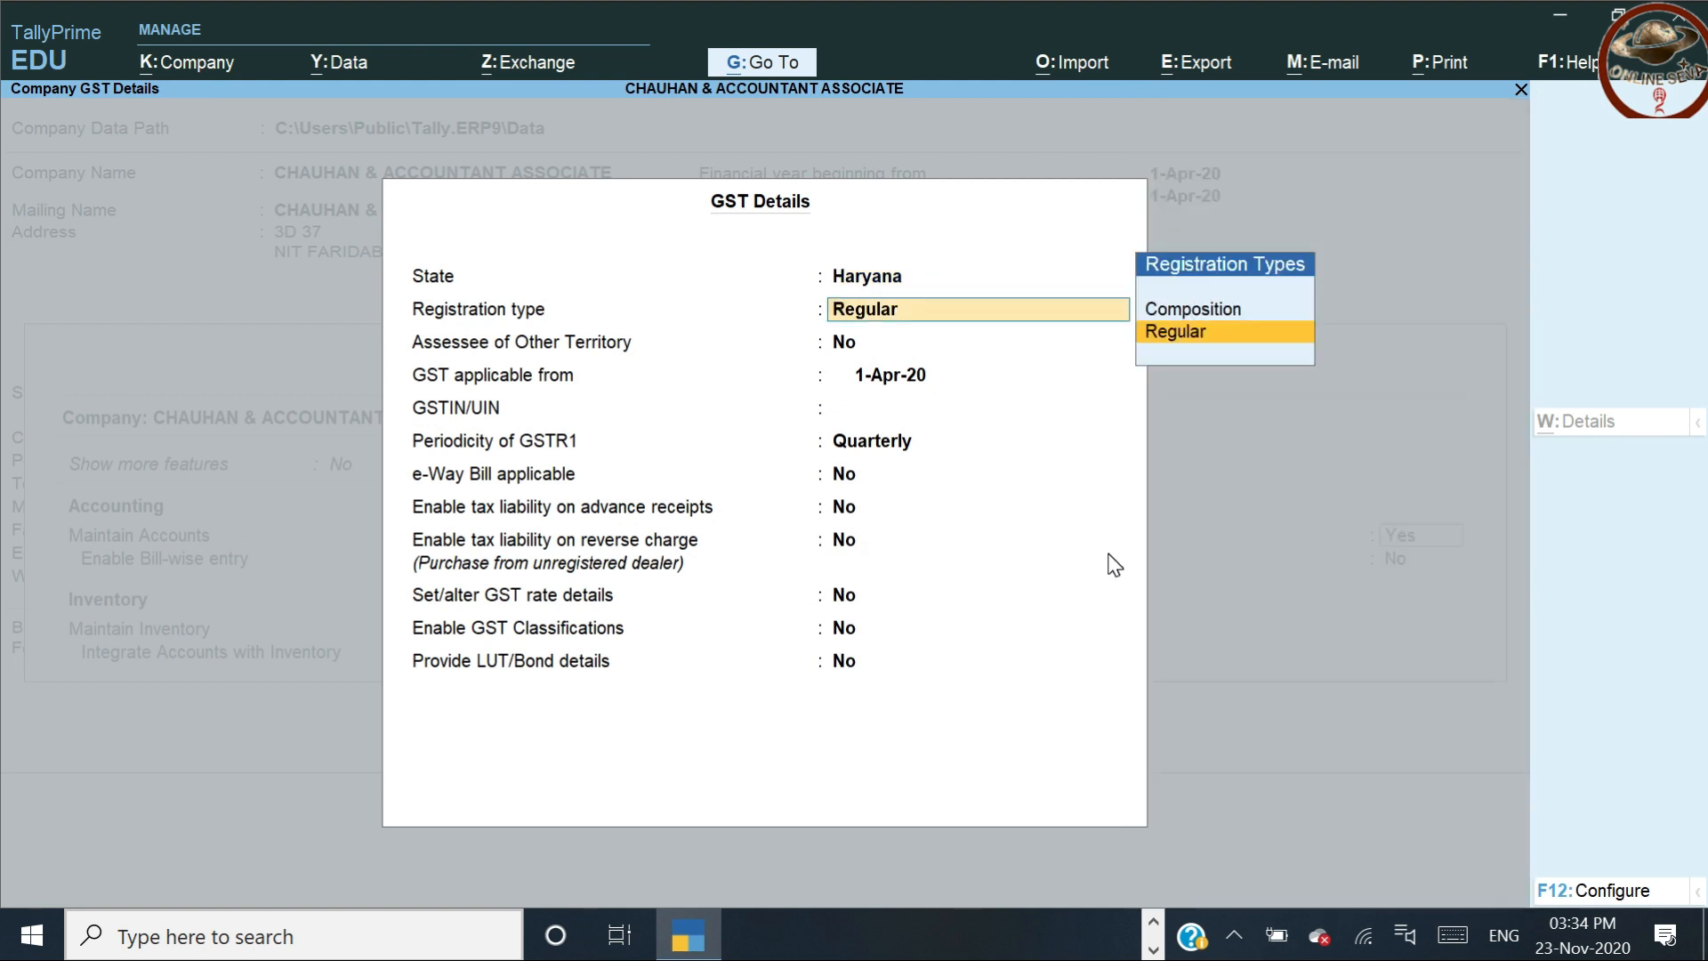
key("Return")
key("Return")
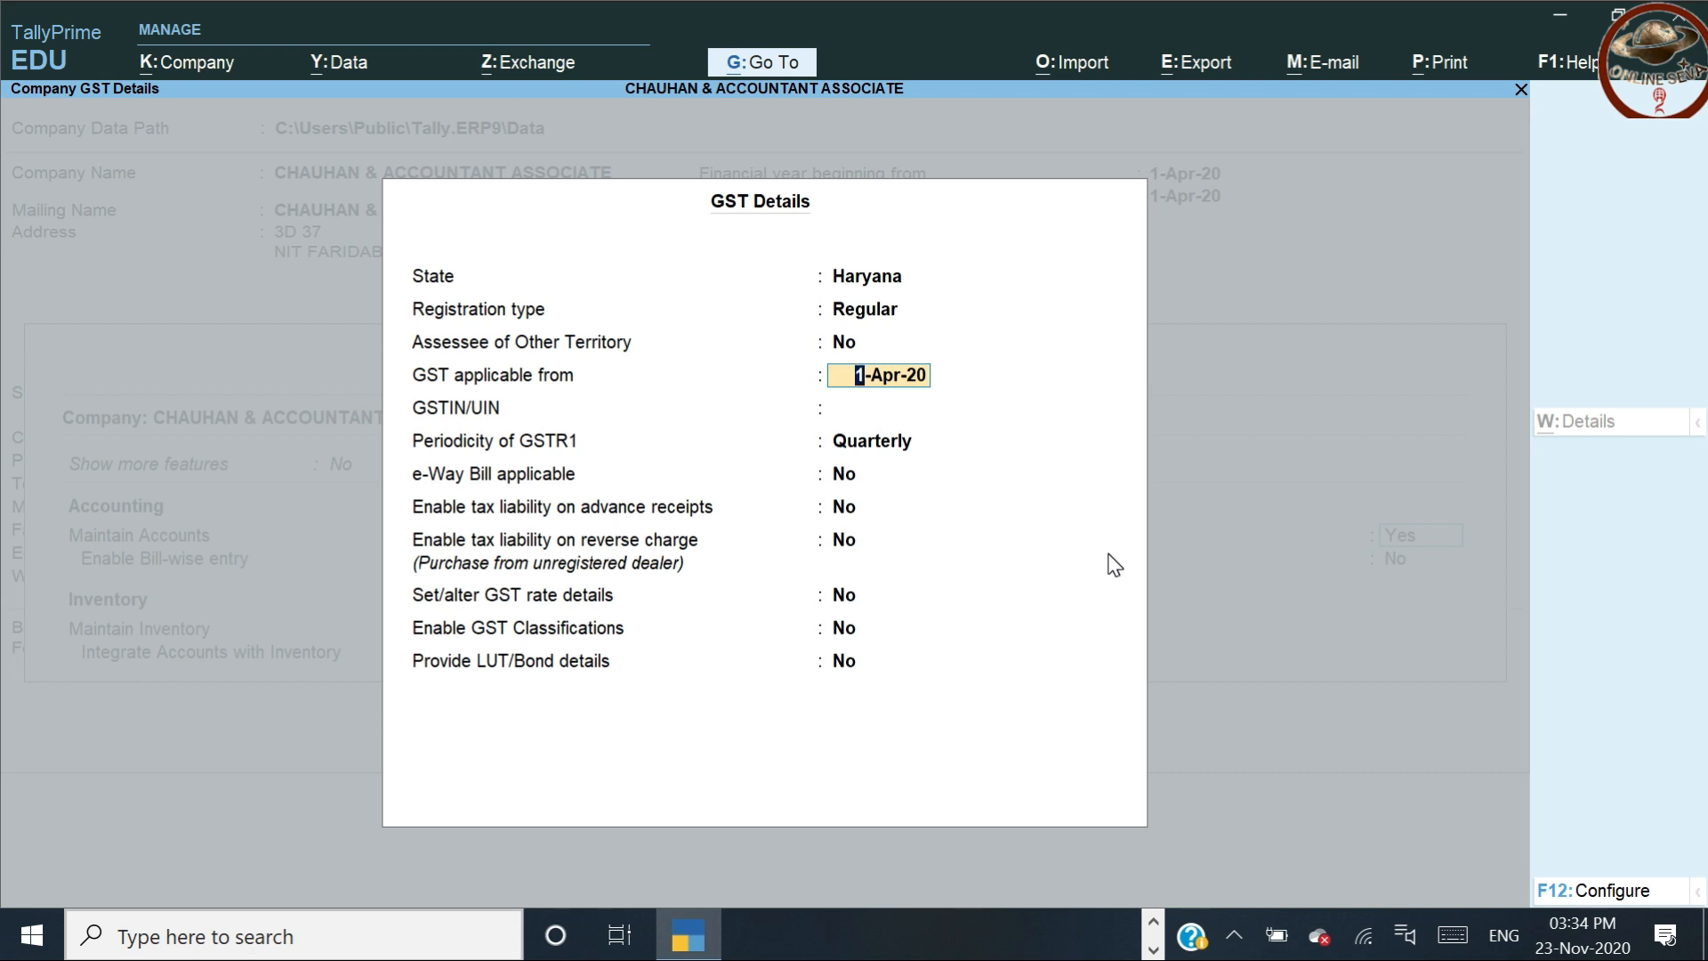
key("Return")
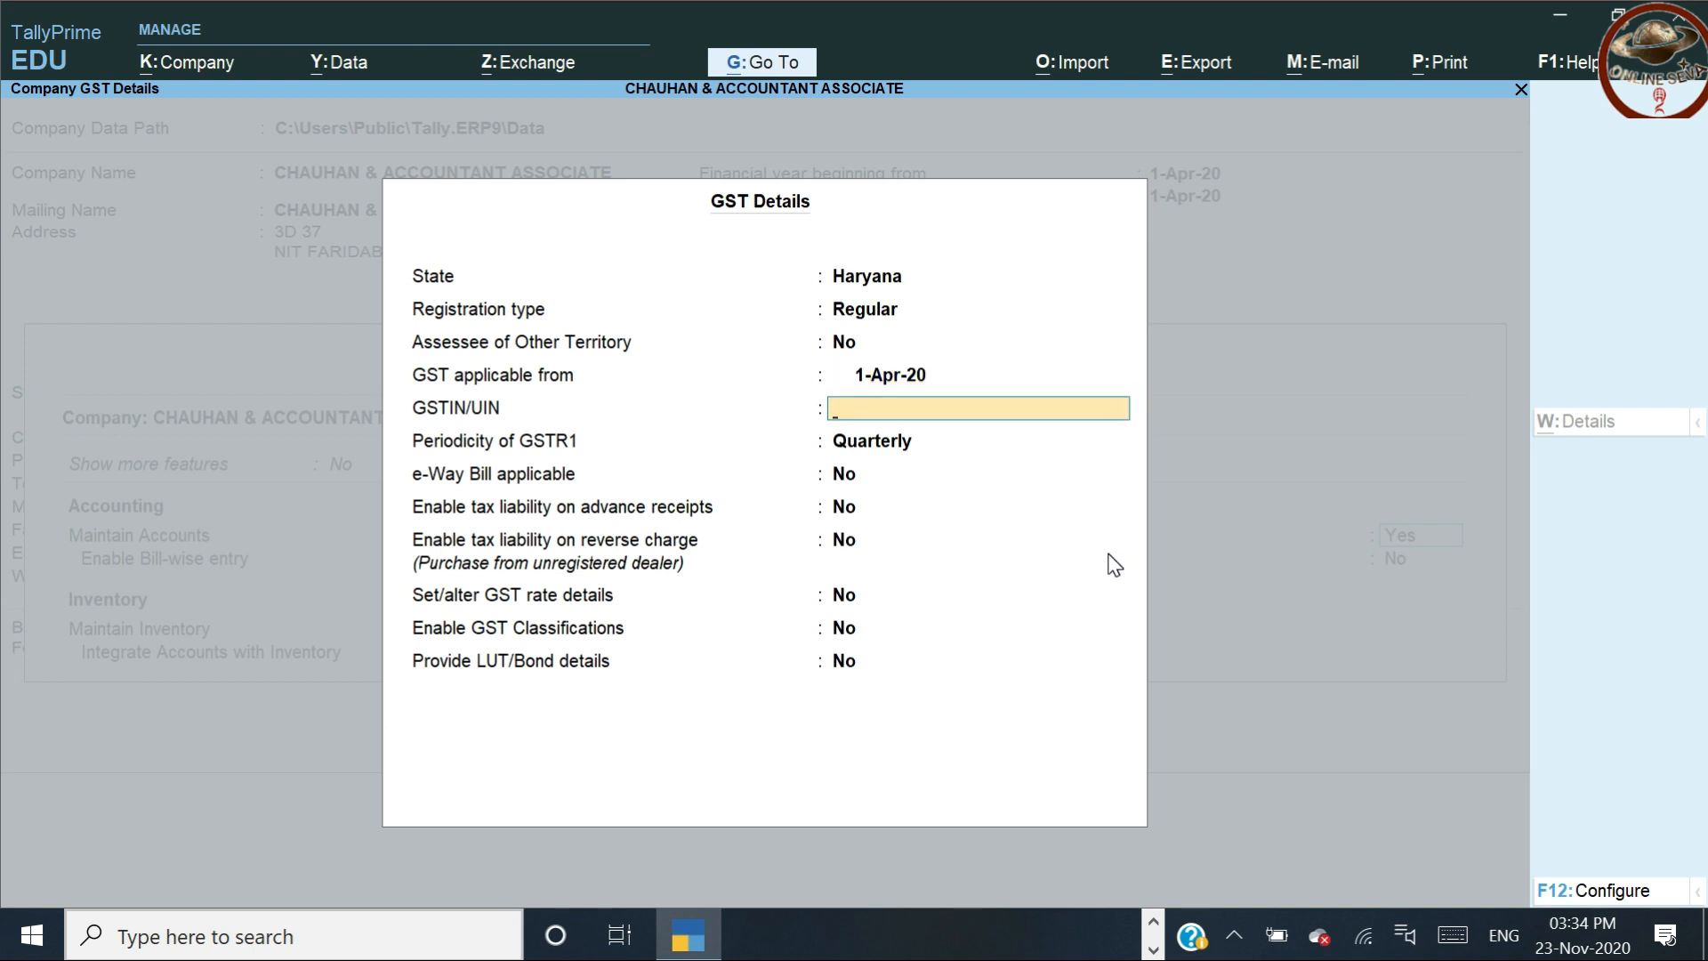
key("Return")
key("Return")
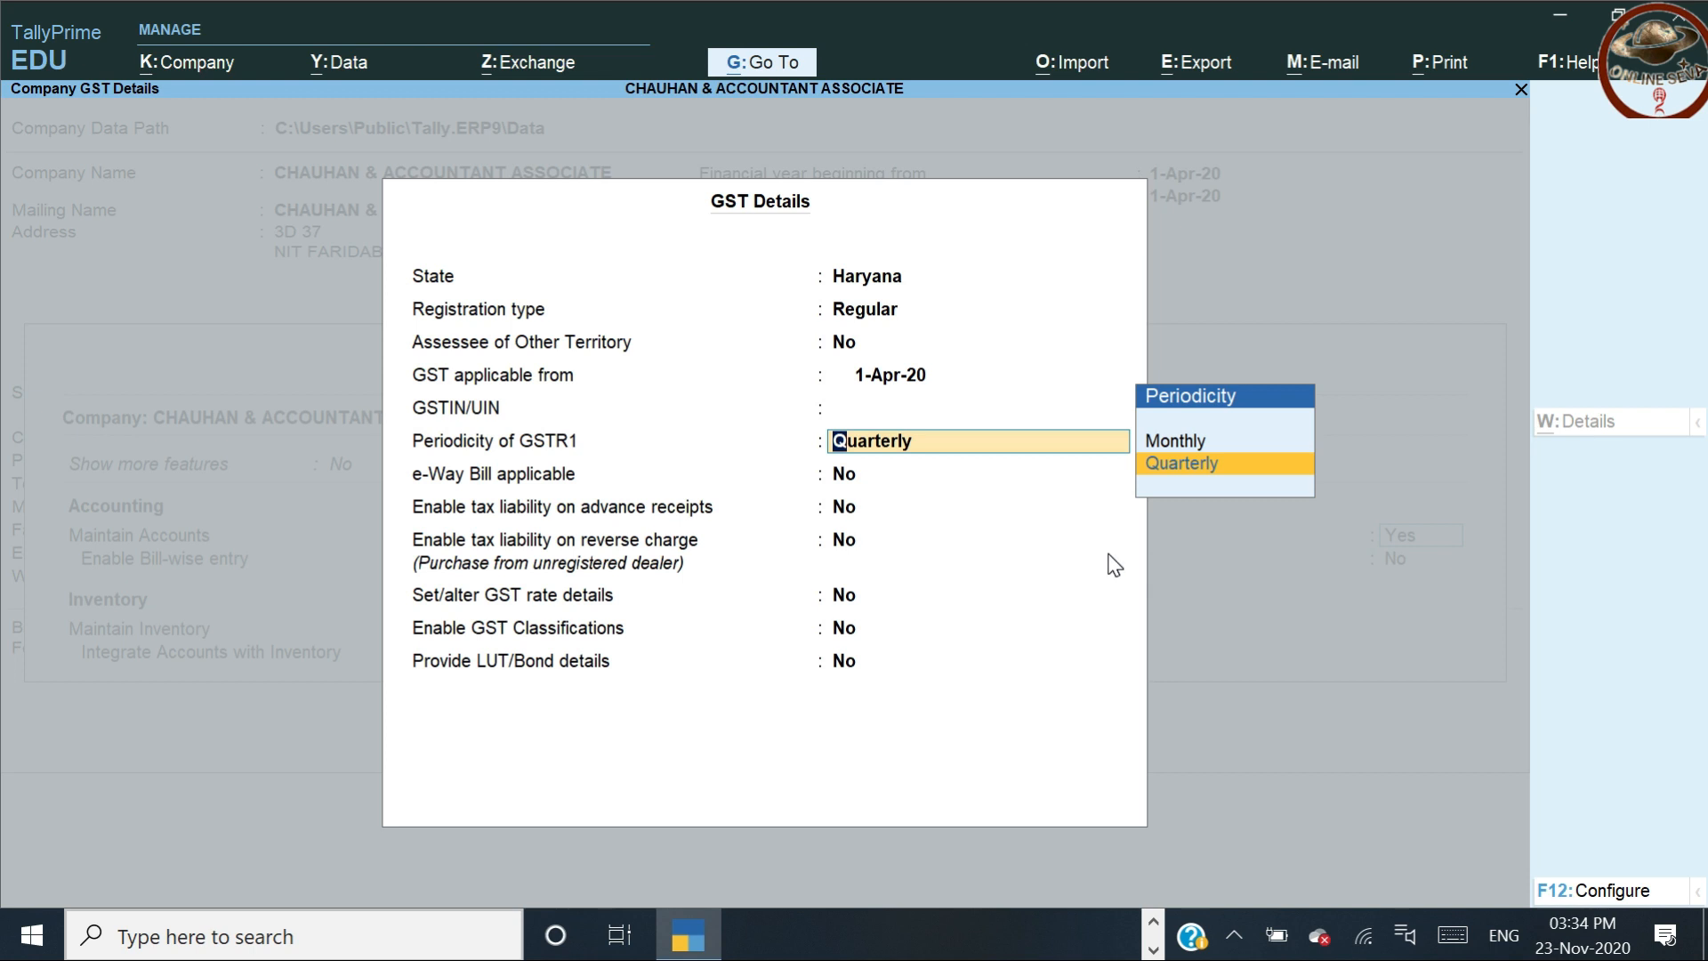
key("Return")
key("Return")
key("Return")
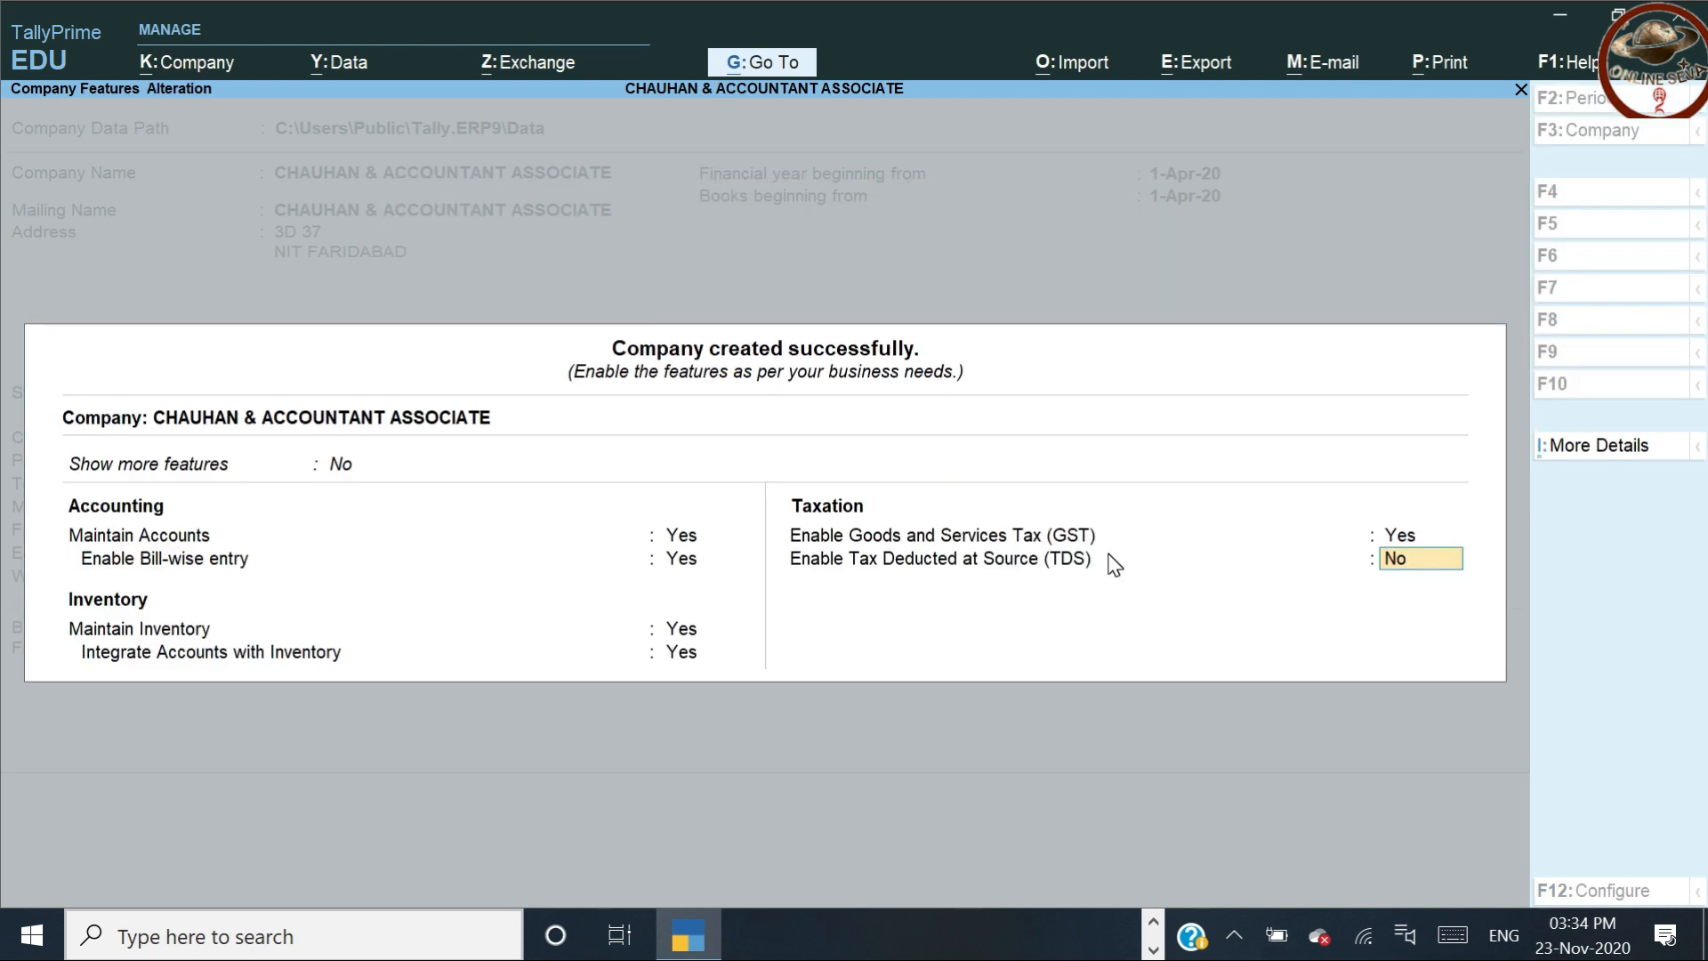
Close the GST details unchanged, leaving company features at GST Yes and TDS No
key("Return")
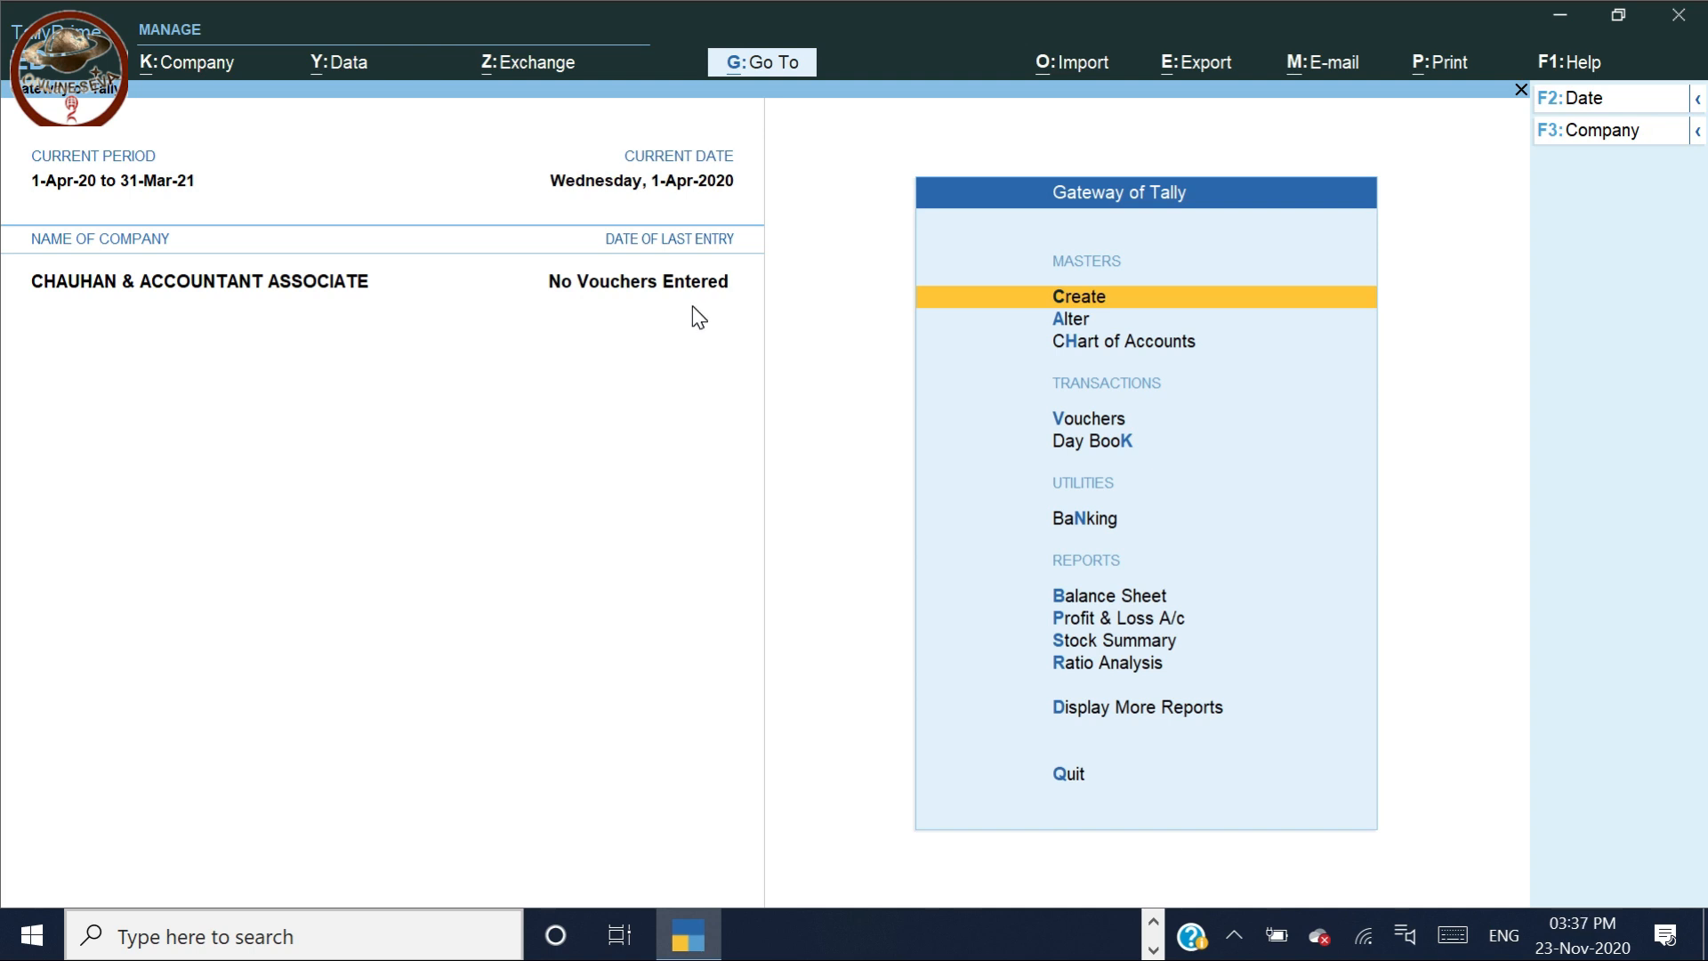
key("Escape")
key("n")
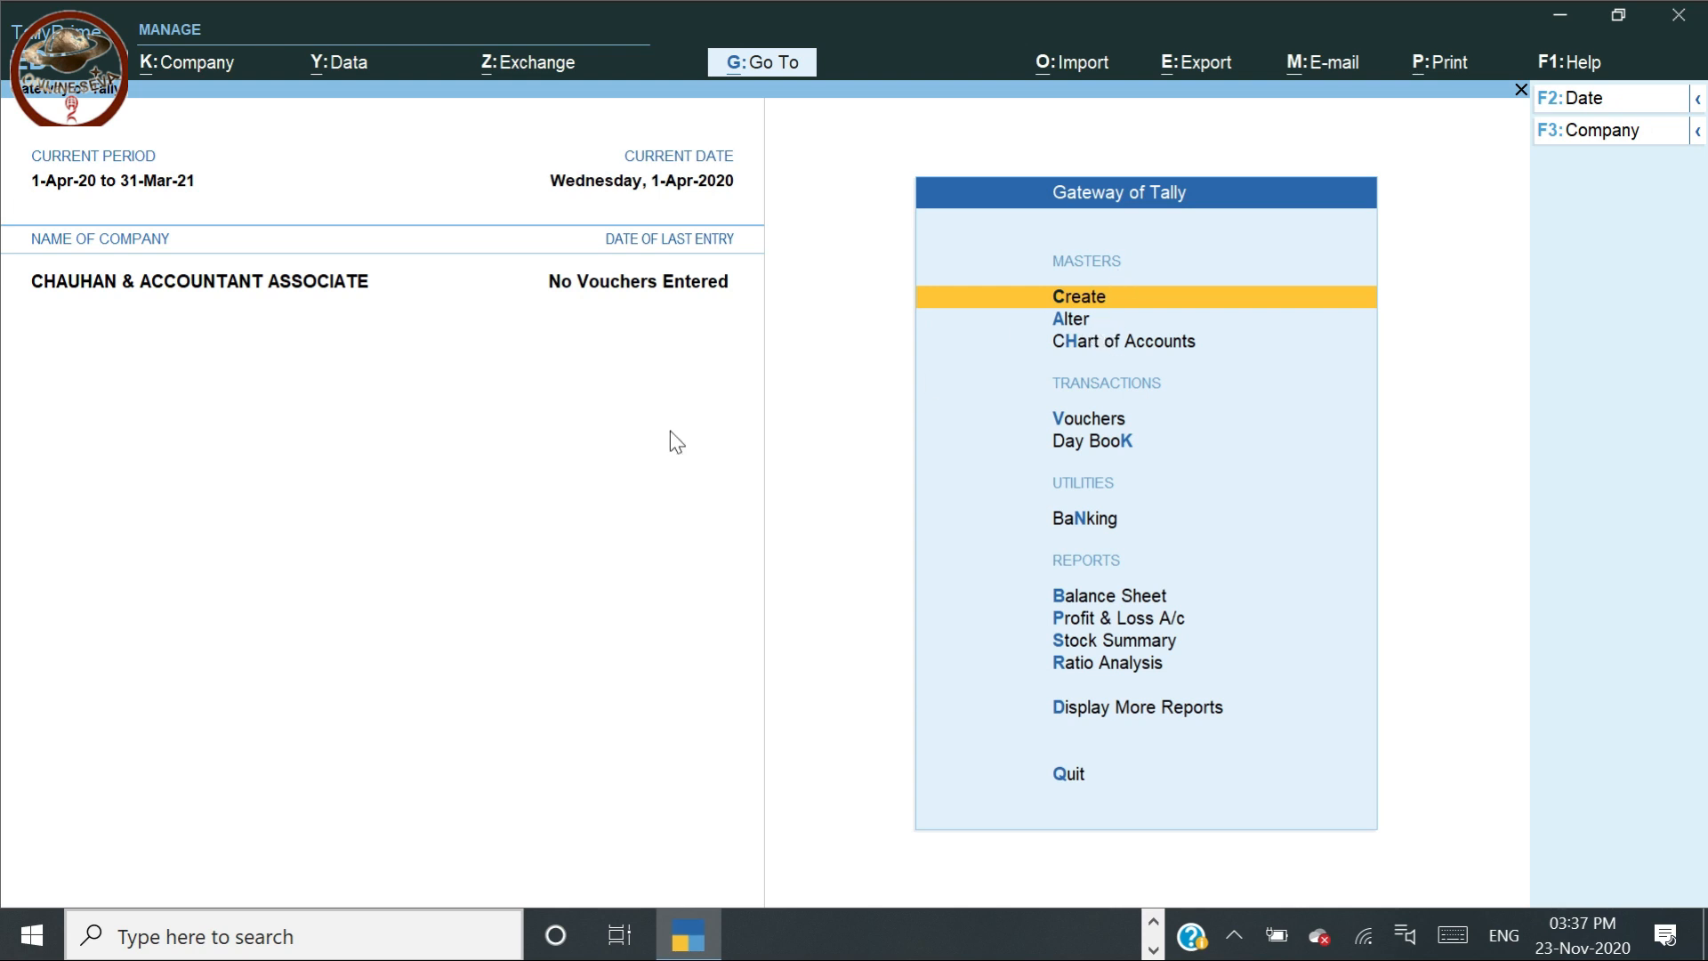
key("Down")
key("Down")
key("Down")
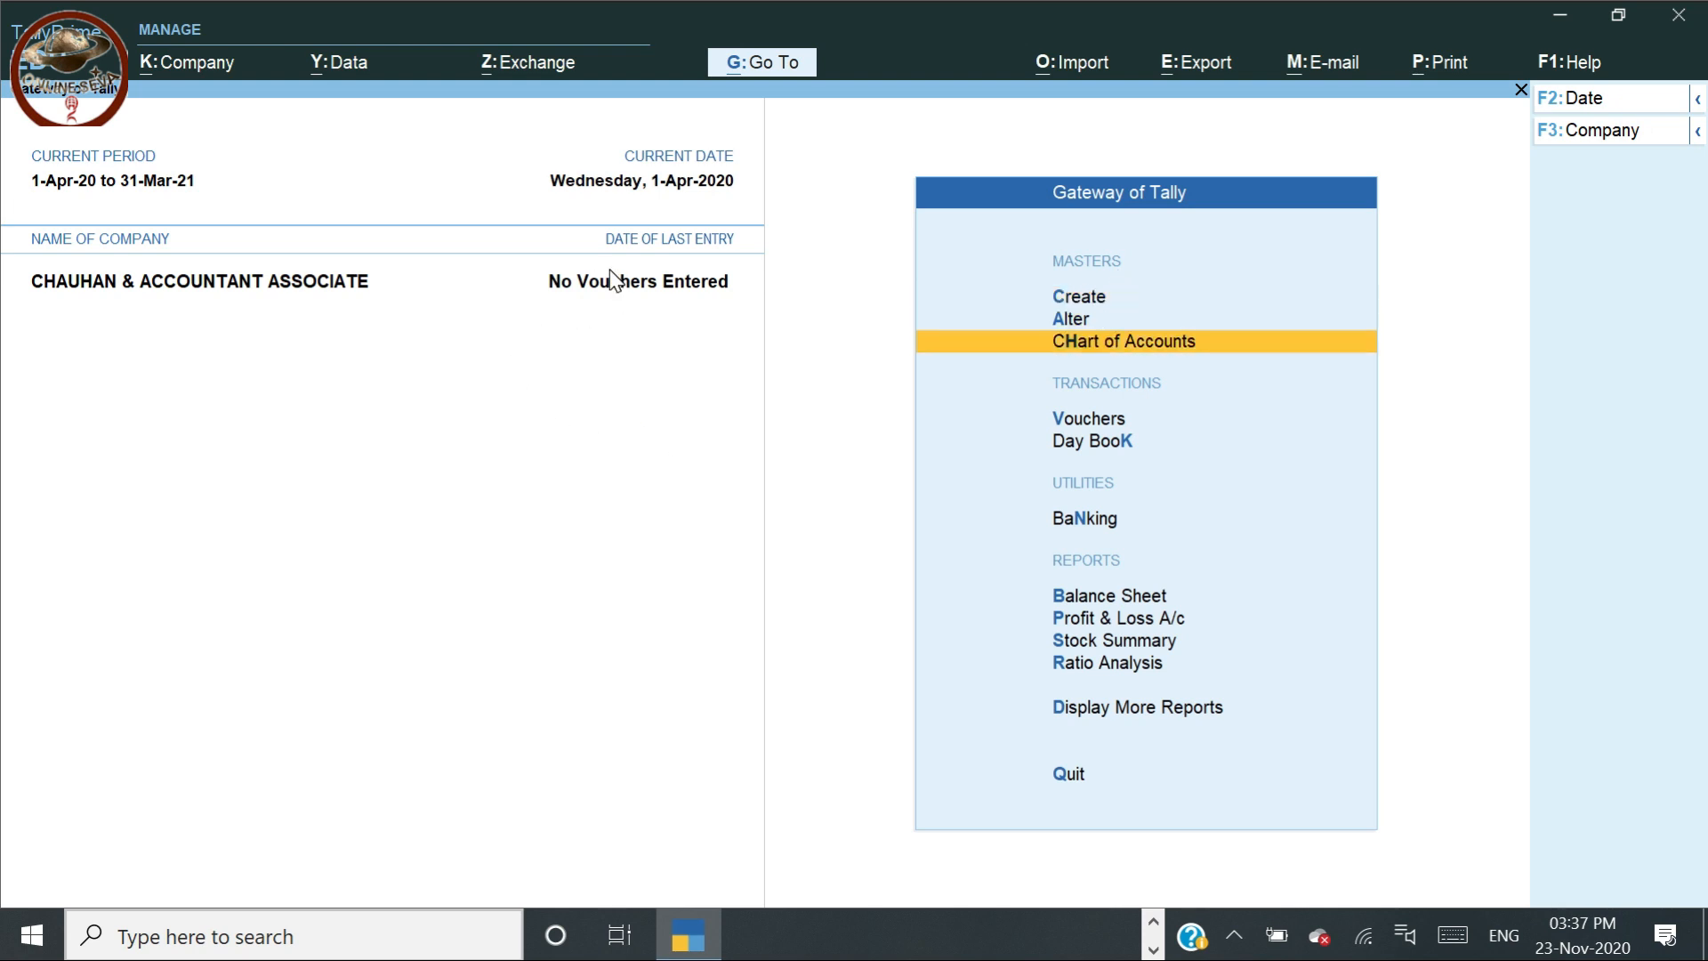
key("Up")
key("Up")
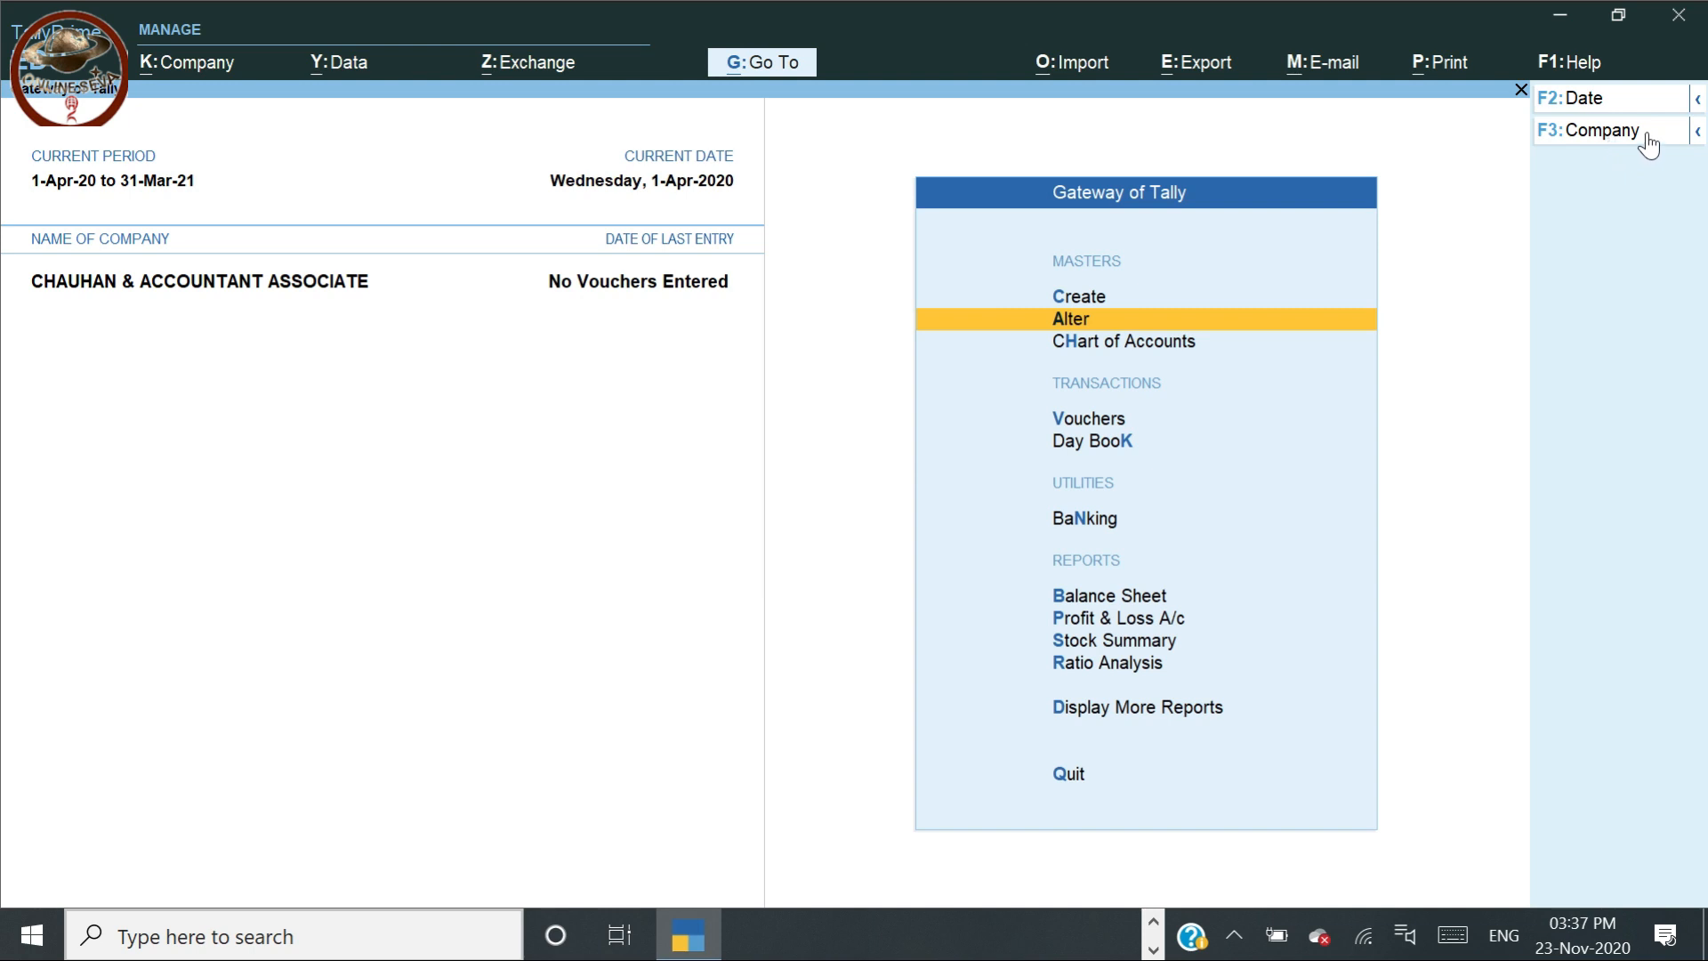
left_click(1697, 130)
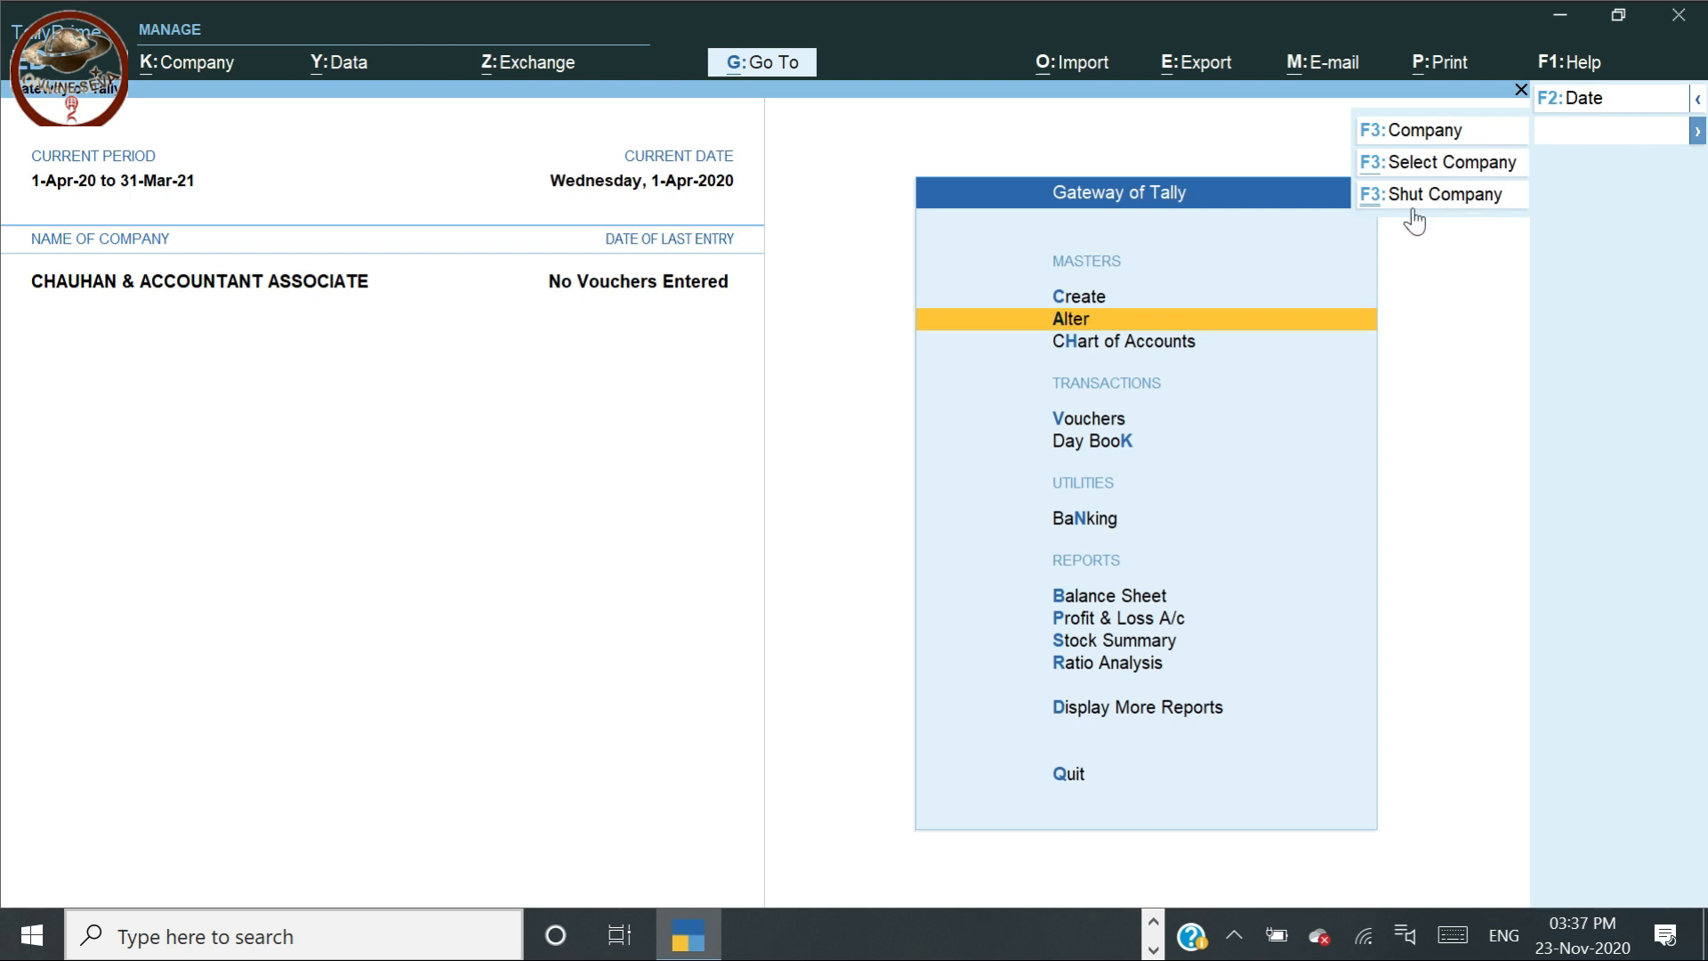
left_click(859, 385)
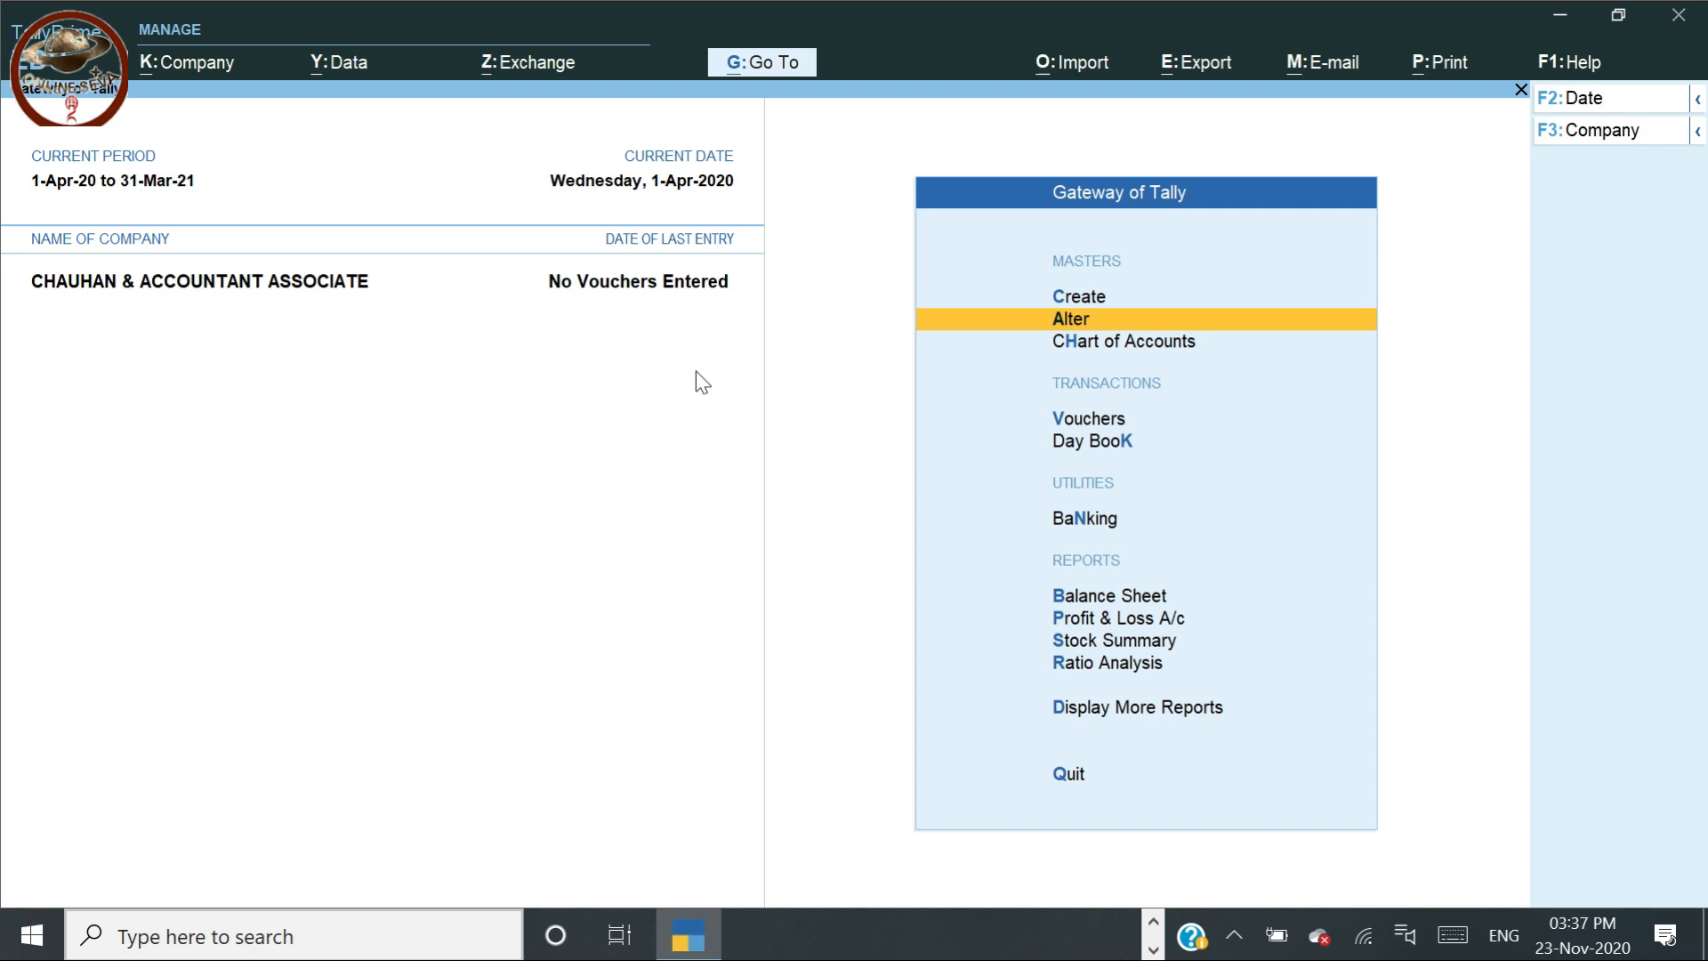
Open Company Alteration for CHAUHAN & ACCOUNTANT ASSOCIATE and move past the name and address fields
left_click(190, 66)
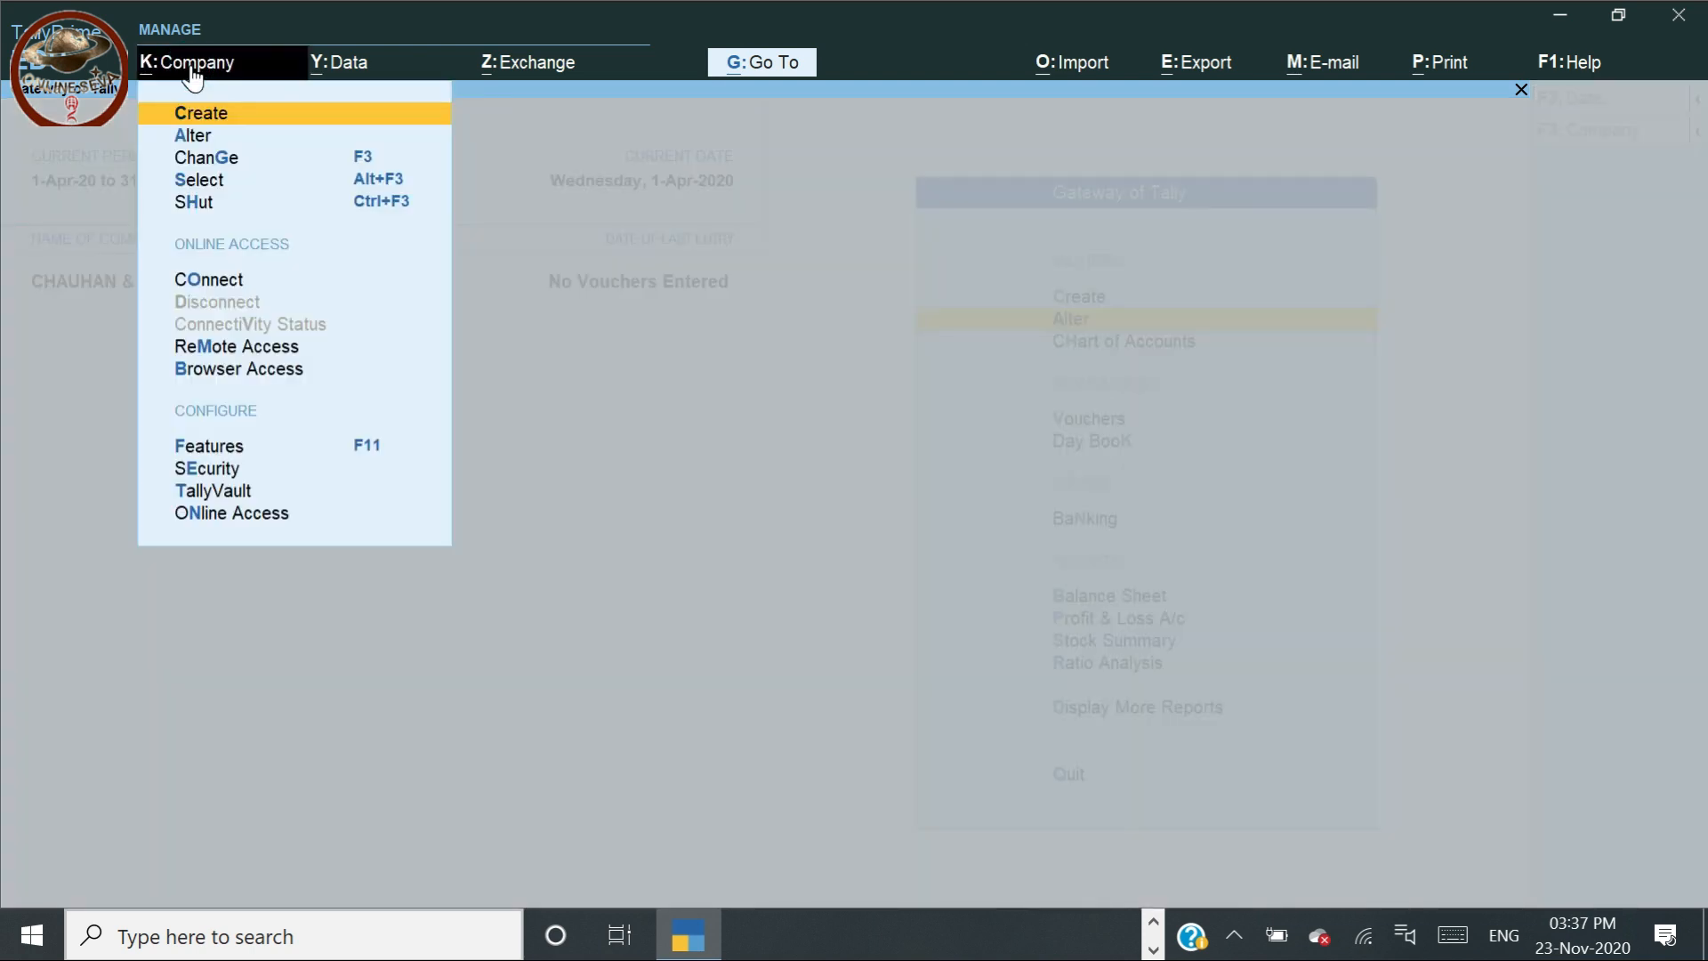
key("Down")
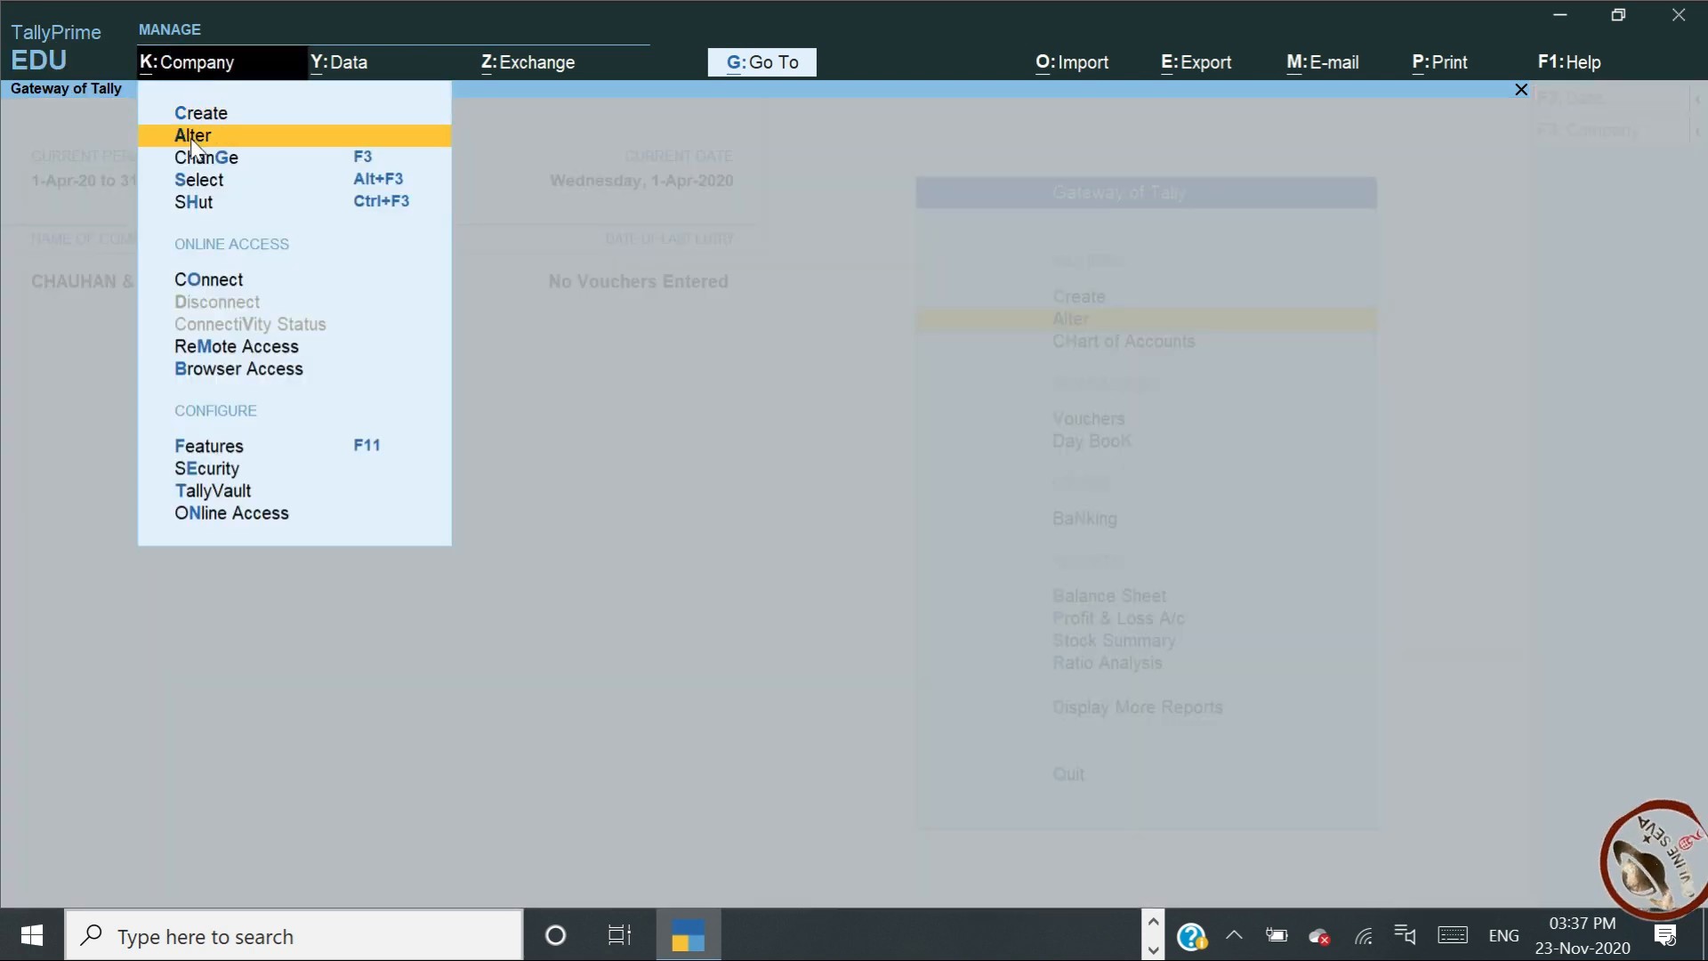
key("Return")
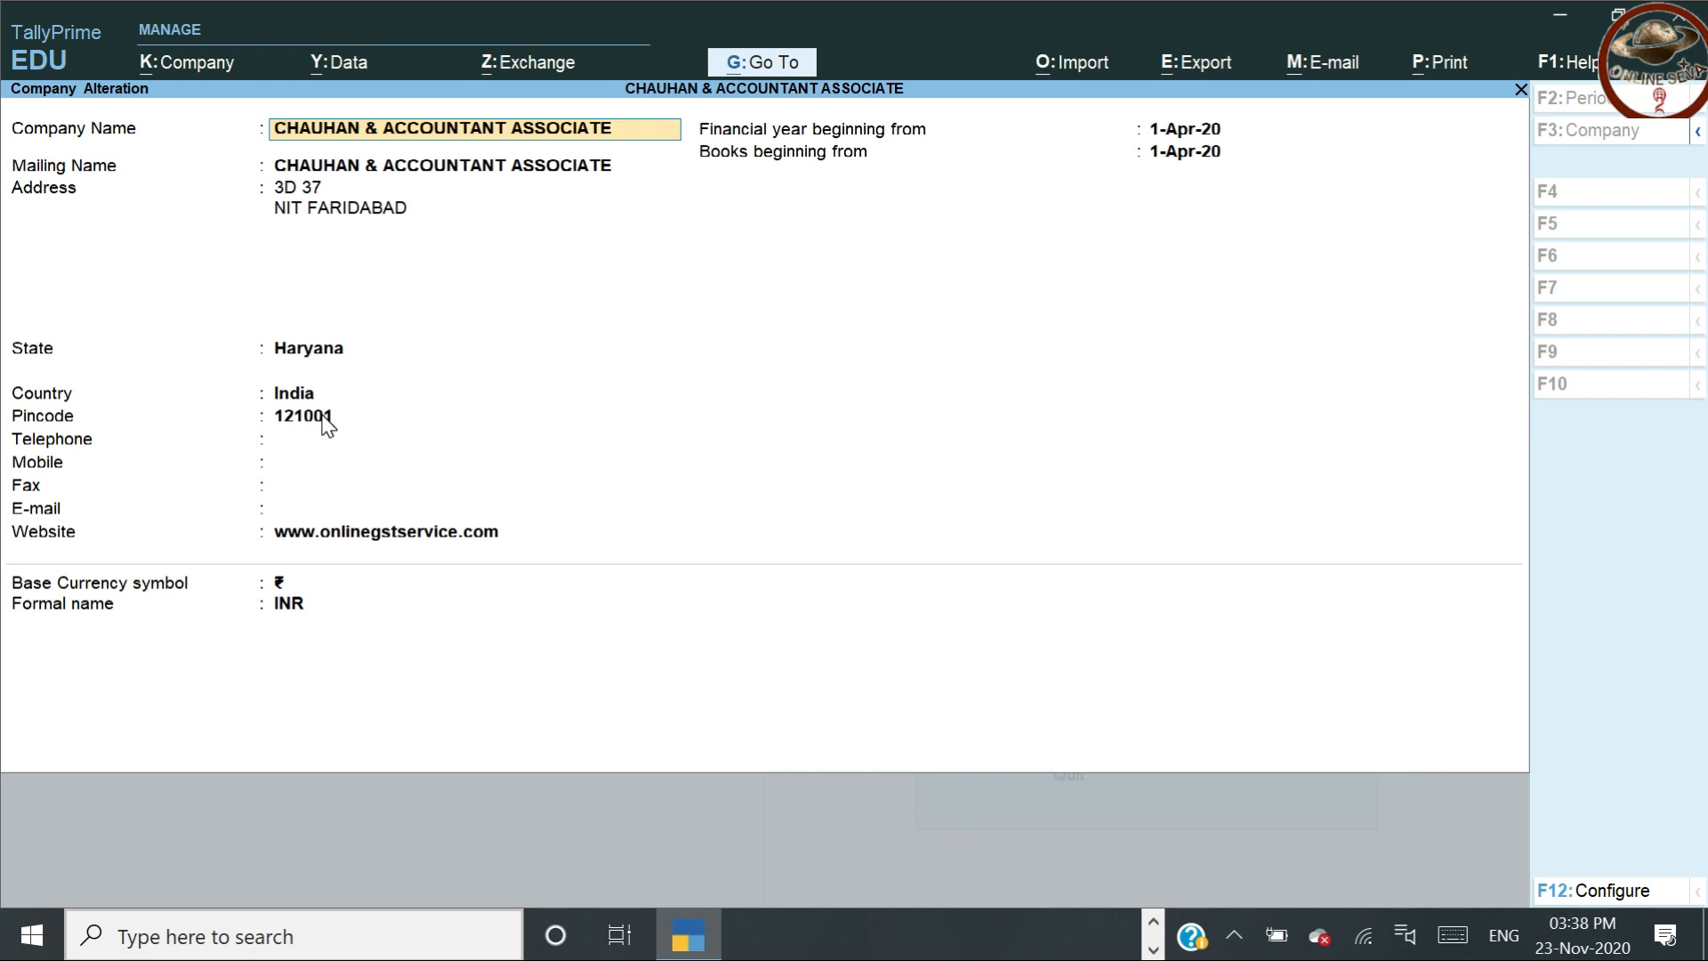
key("Return")
key("Return")
key("Return")
key("Return")
key("Return")
key("Return")
key("Return")
key("Return")
key("Return")
key("Return")
key("Return")
key("Return")
key("Return")
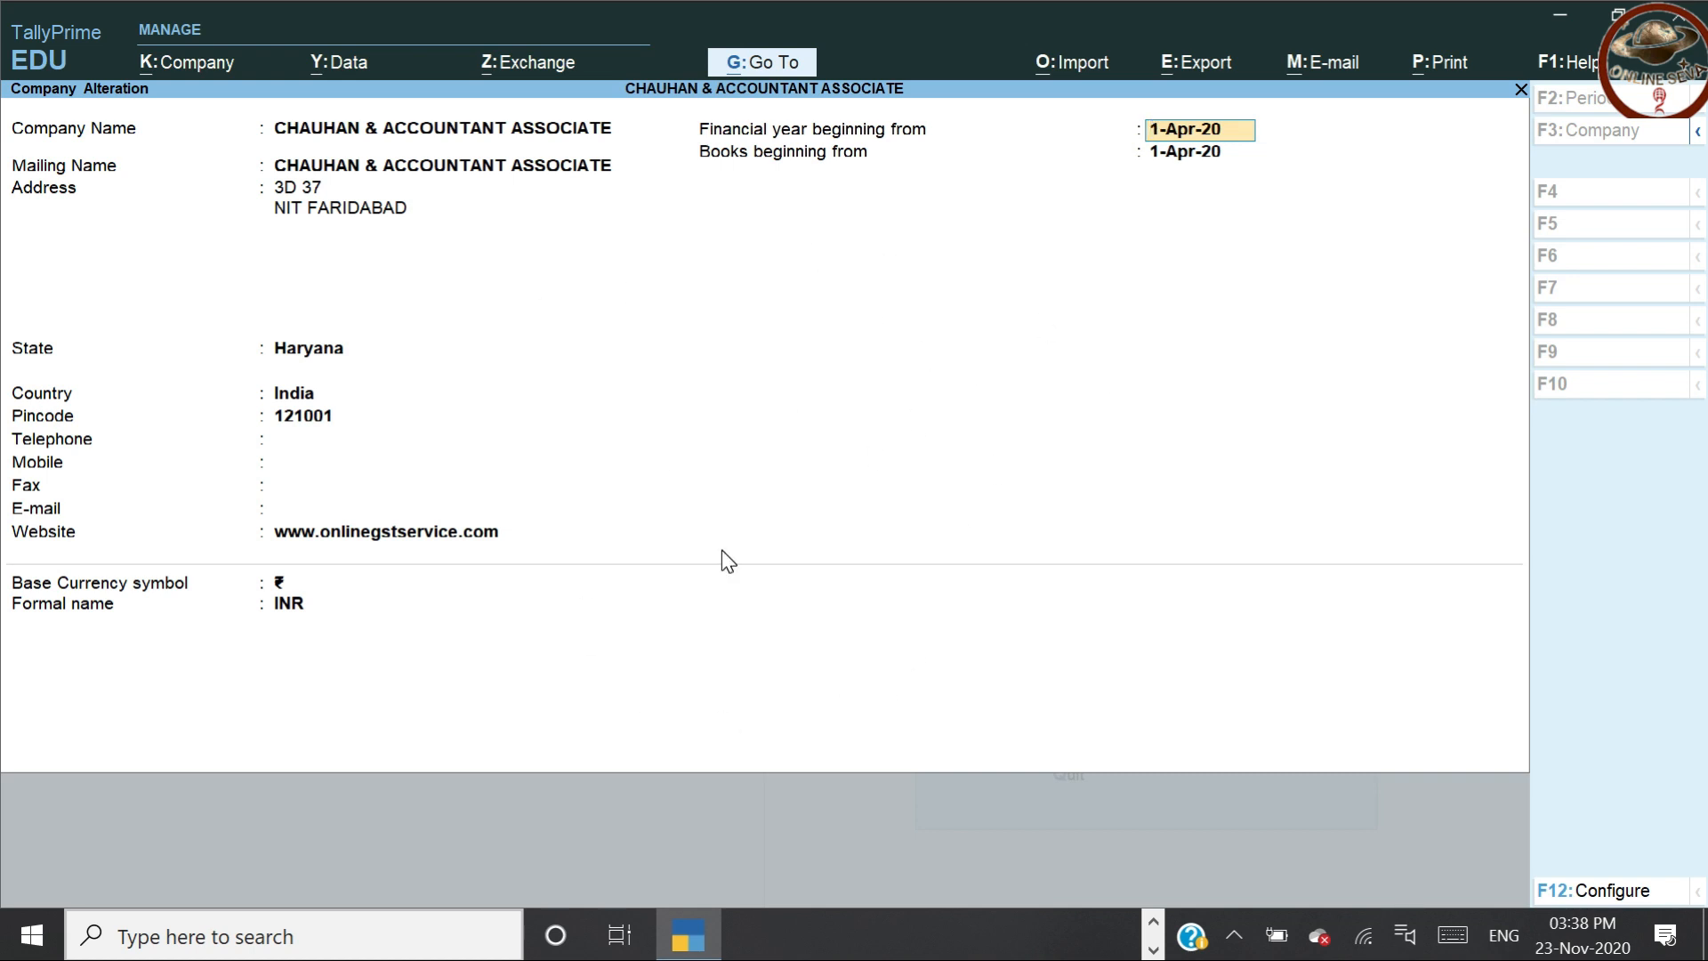
Set TallyVault, User Access Control and Additional Base Currency to Yes in the F12 configuration
left_click(1614, 888)
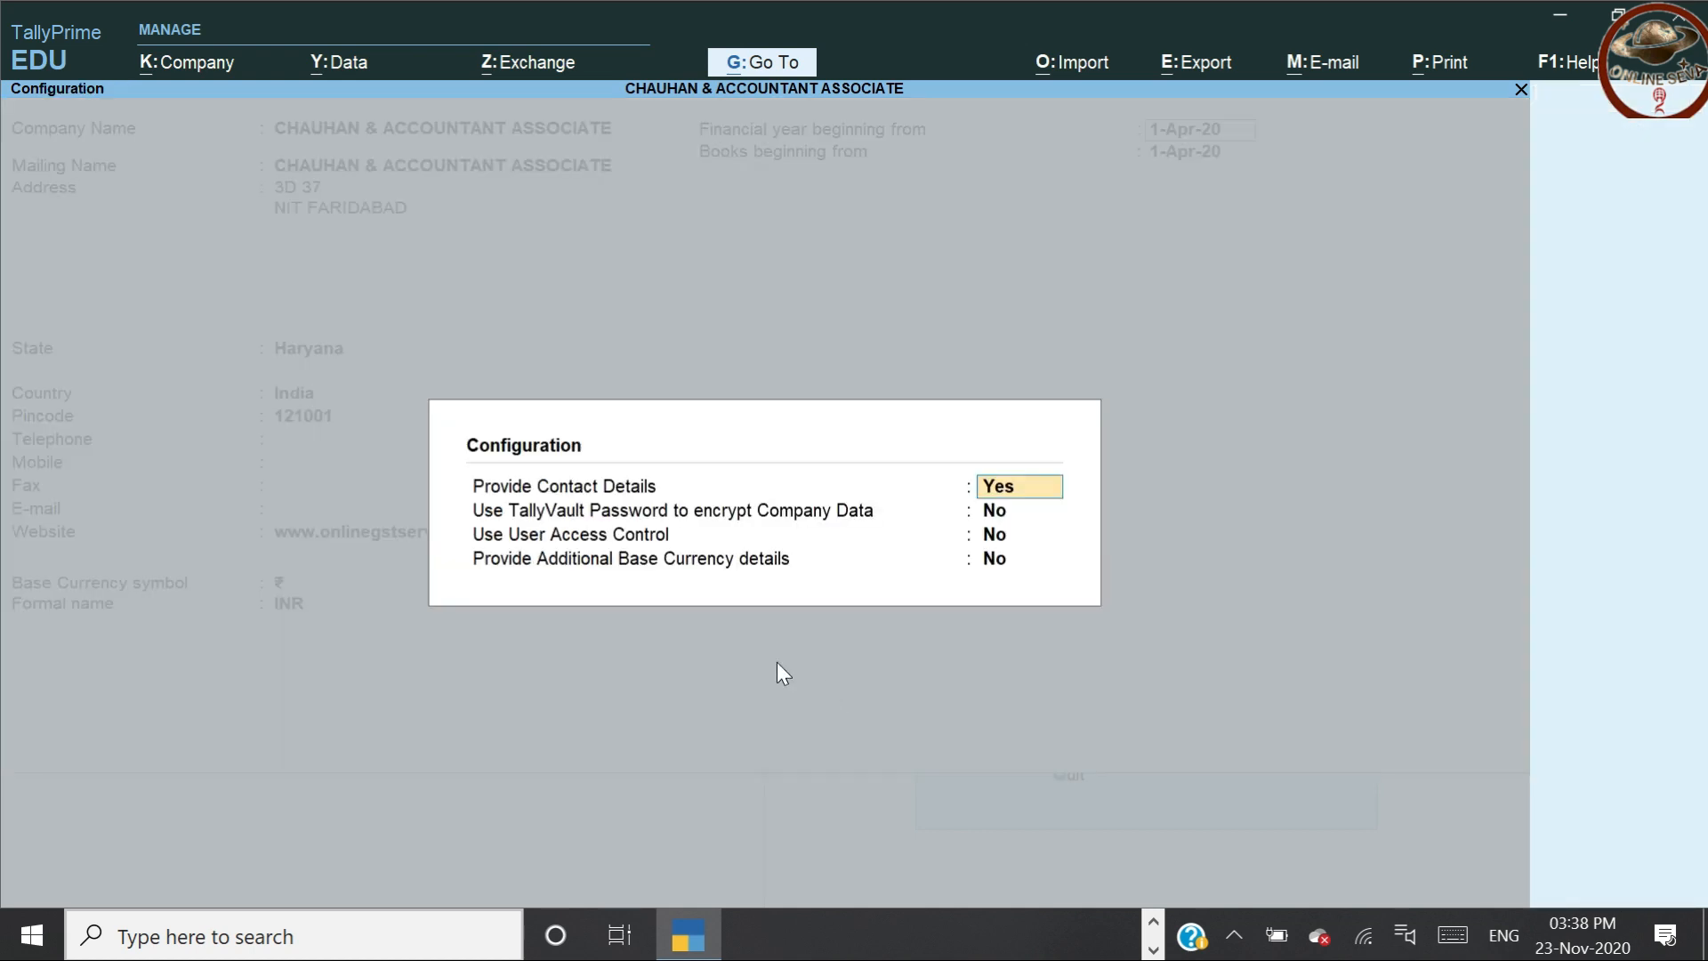
key("Return")
key("y")
key("Return")
key("y")
key("Return")
key("y")
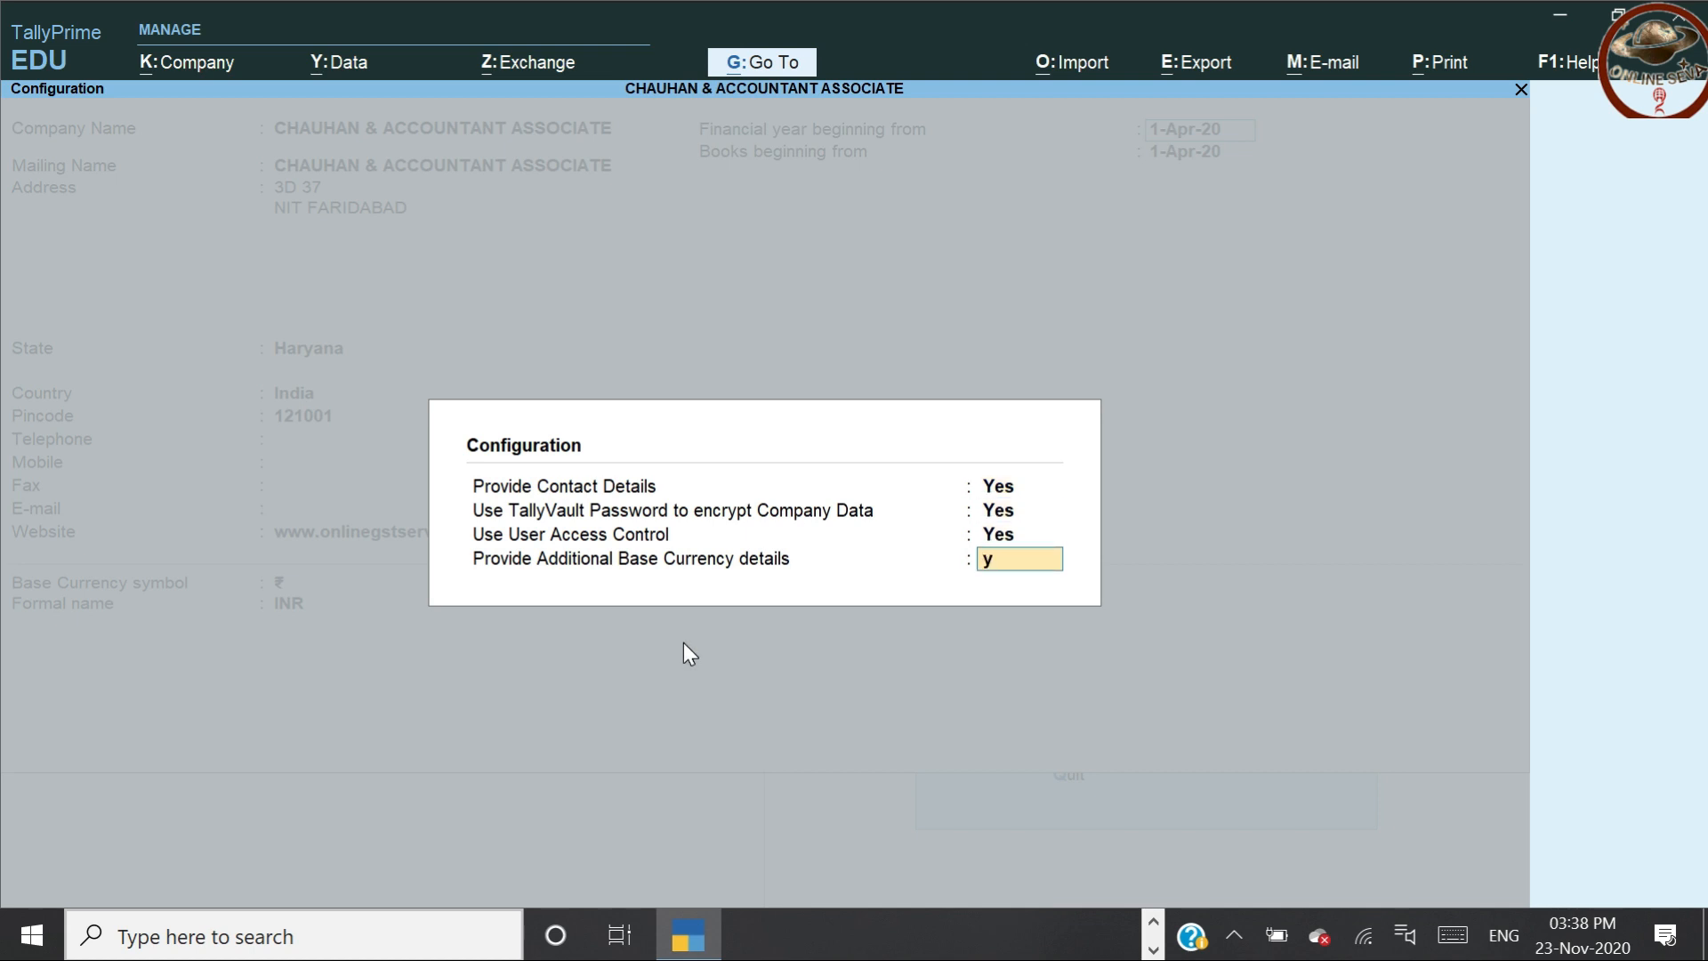
key("Return")
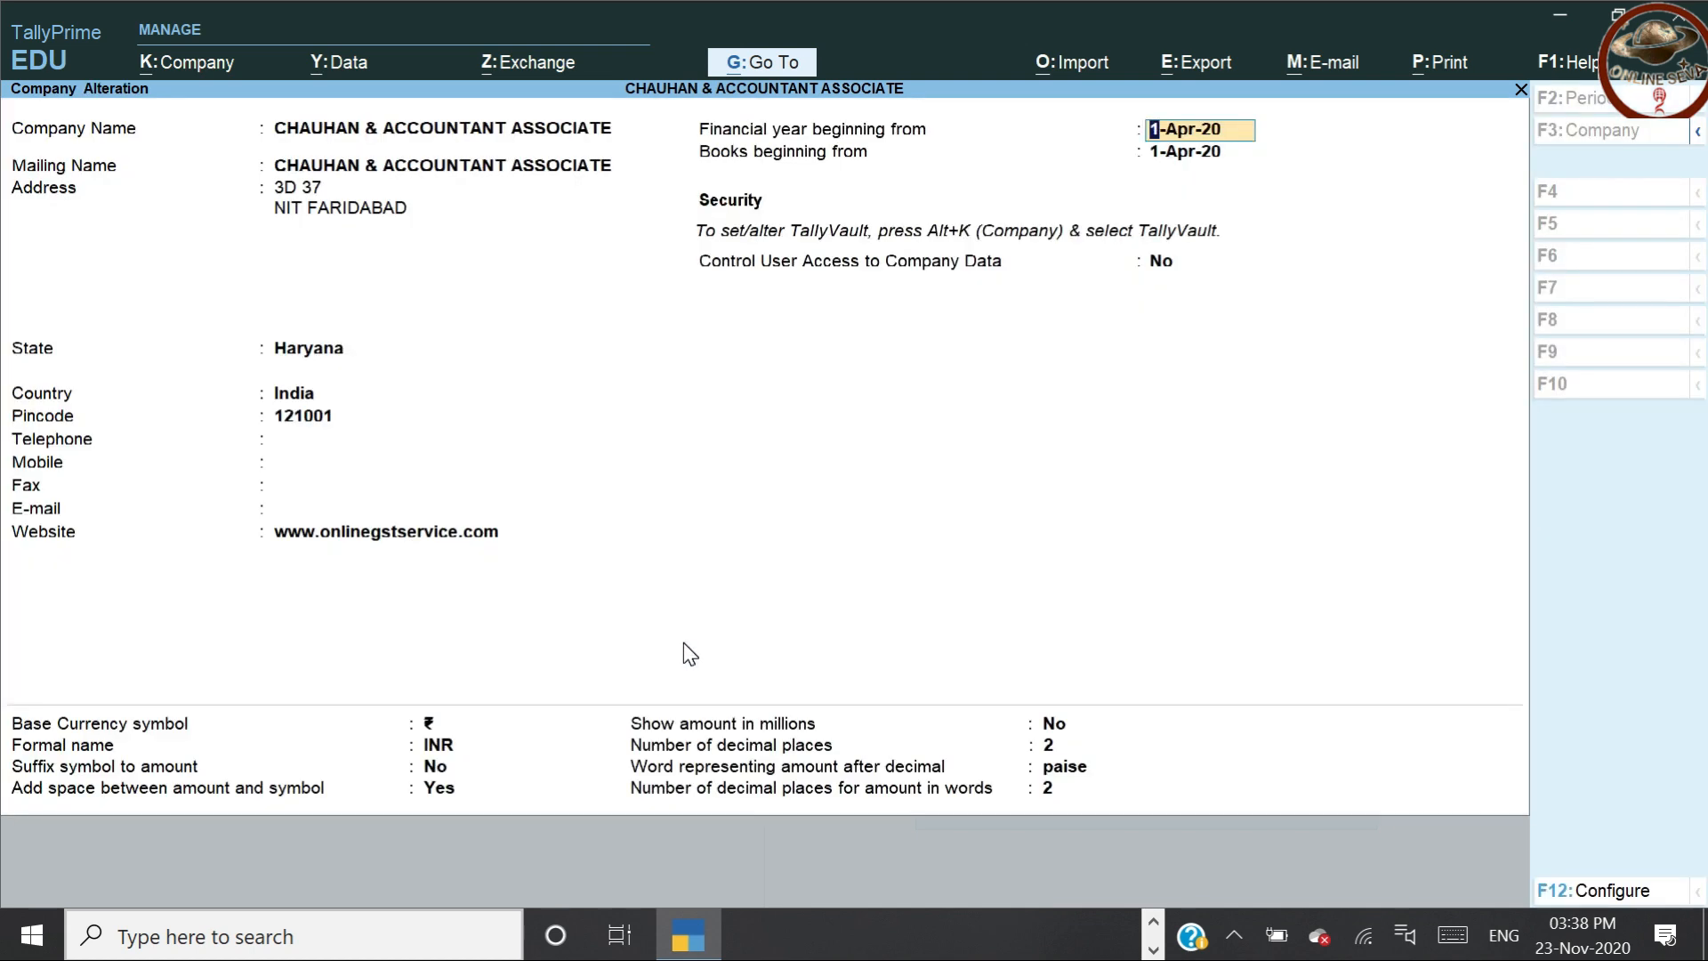
key("Return")
key("Return")
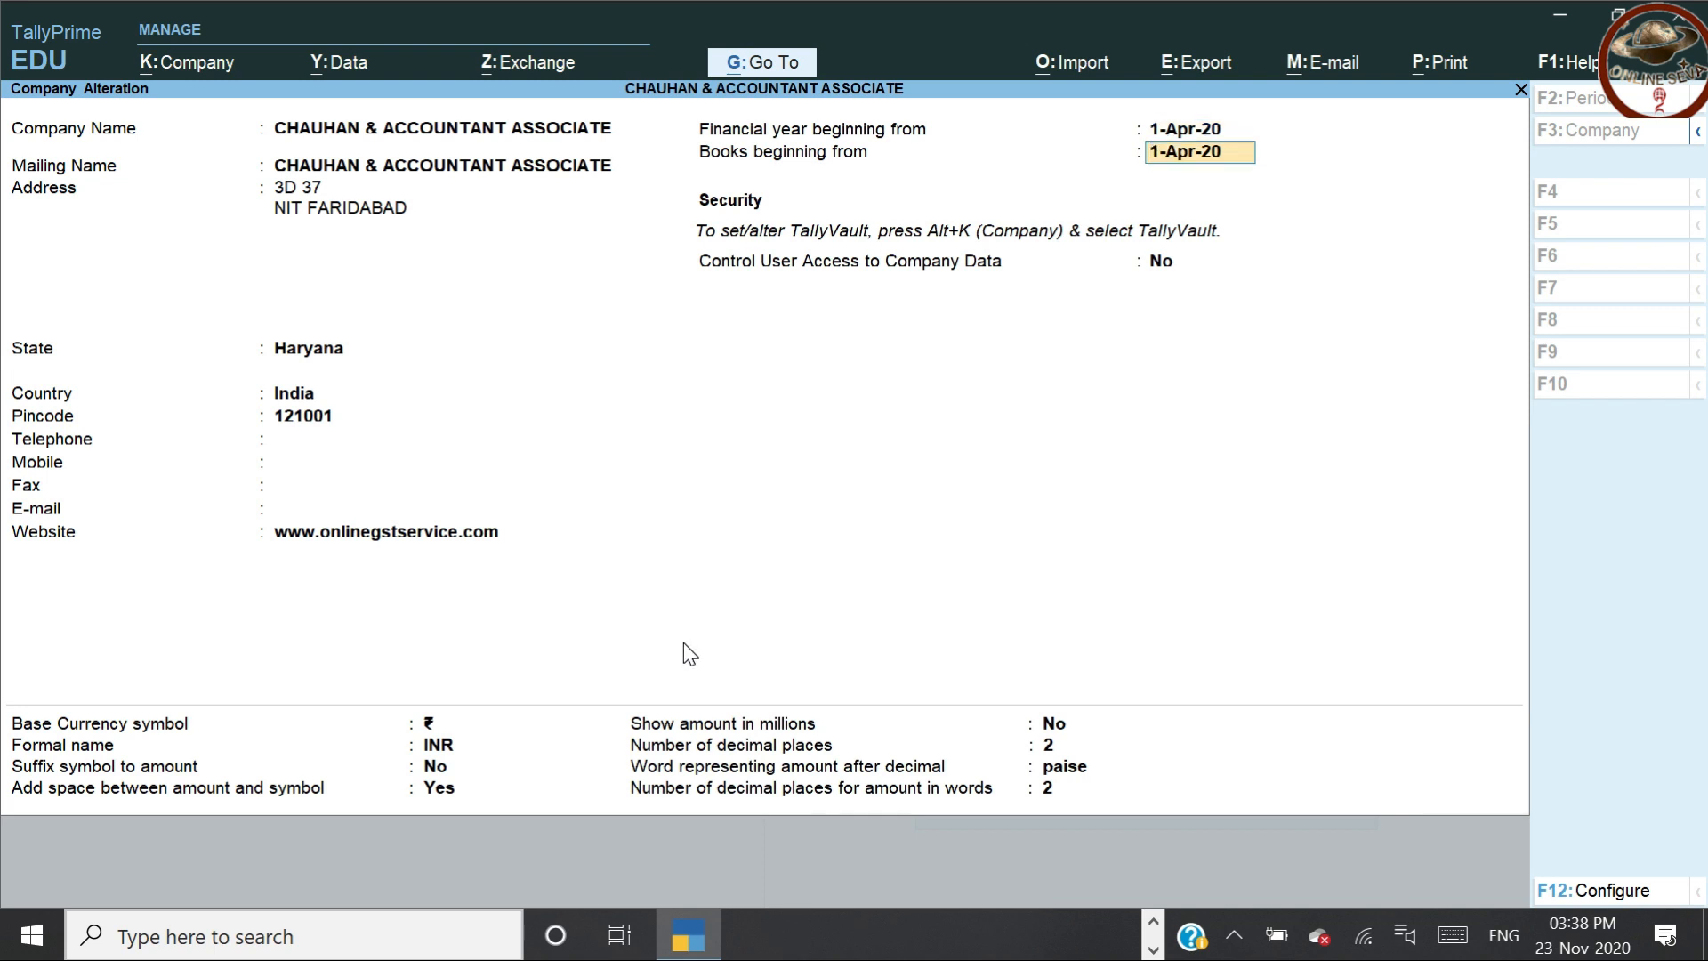
key("Return")
key("Return")
key("Return")
key("Return")
key("Return")
key("Return")
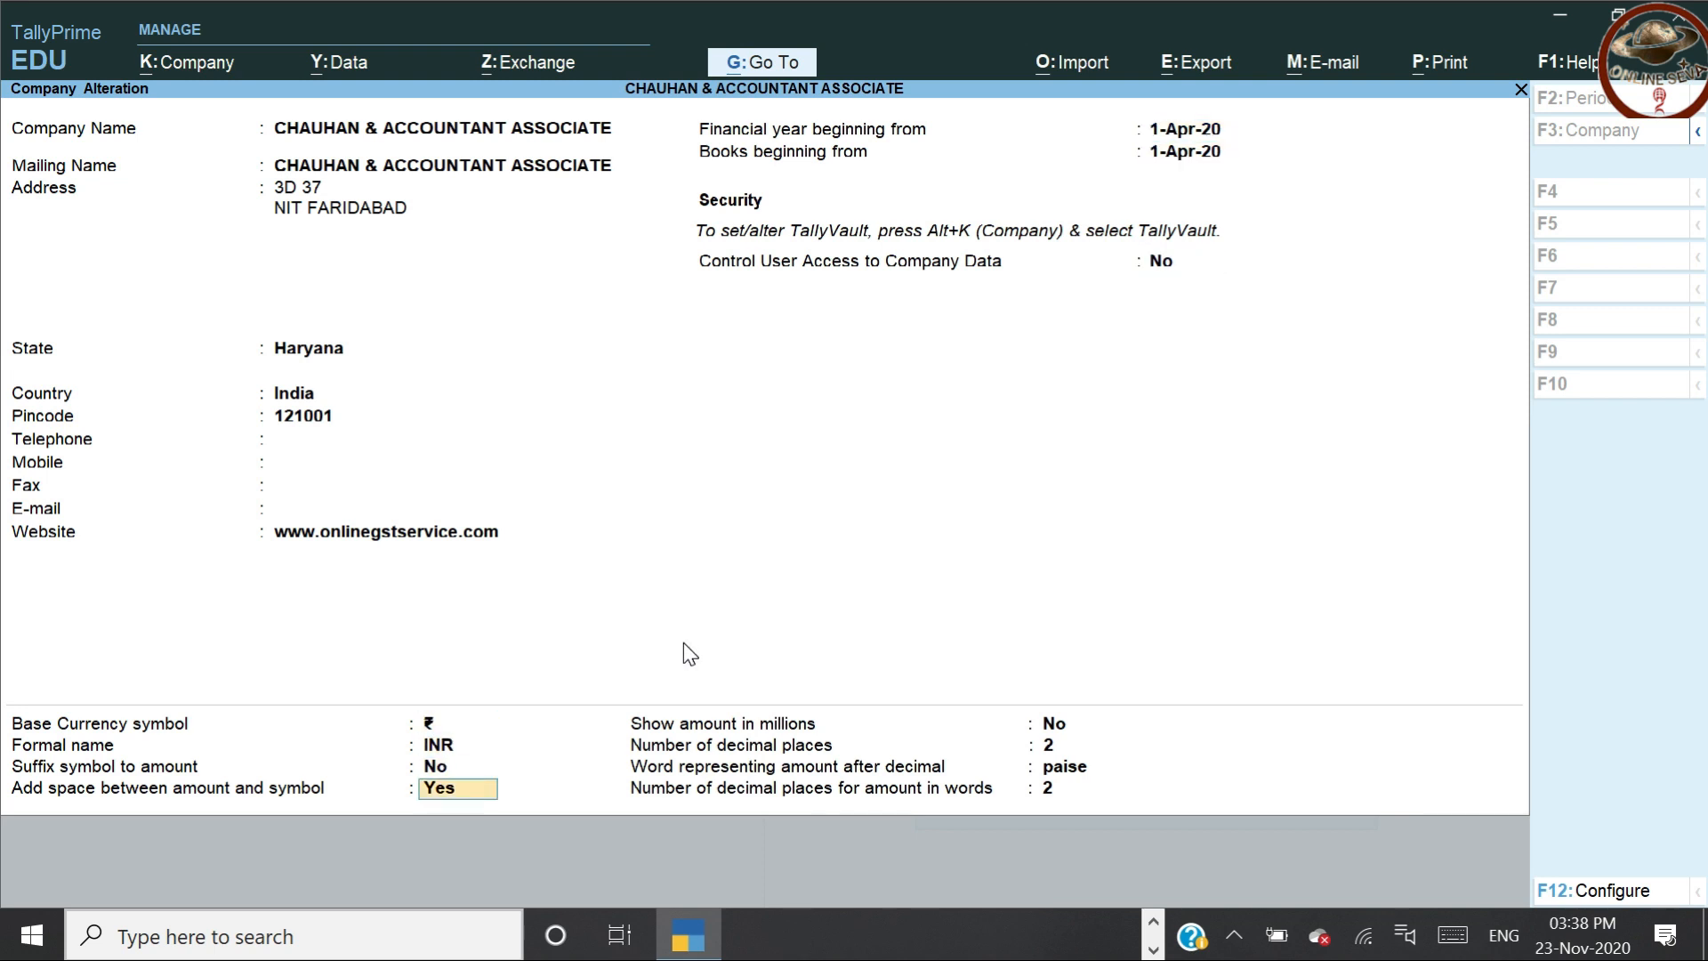
key("Up")
key("Up")
key("Up")
key("Up")
key("Up")
key("Up")
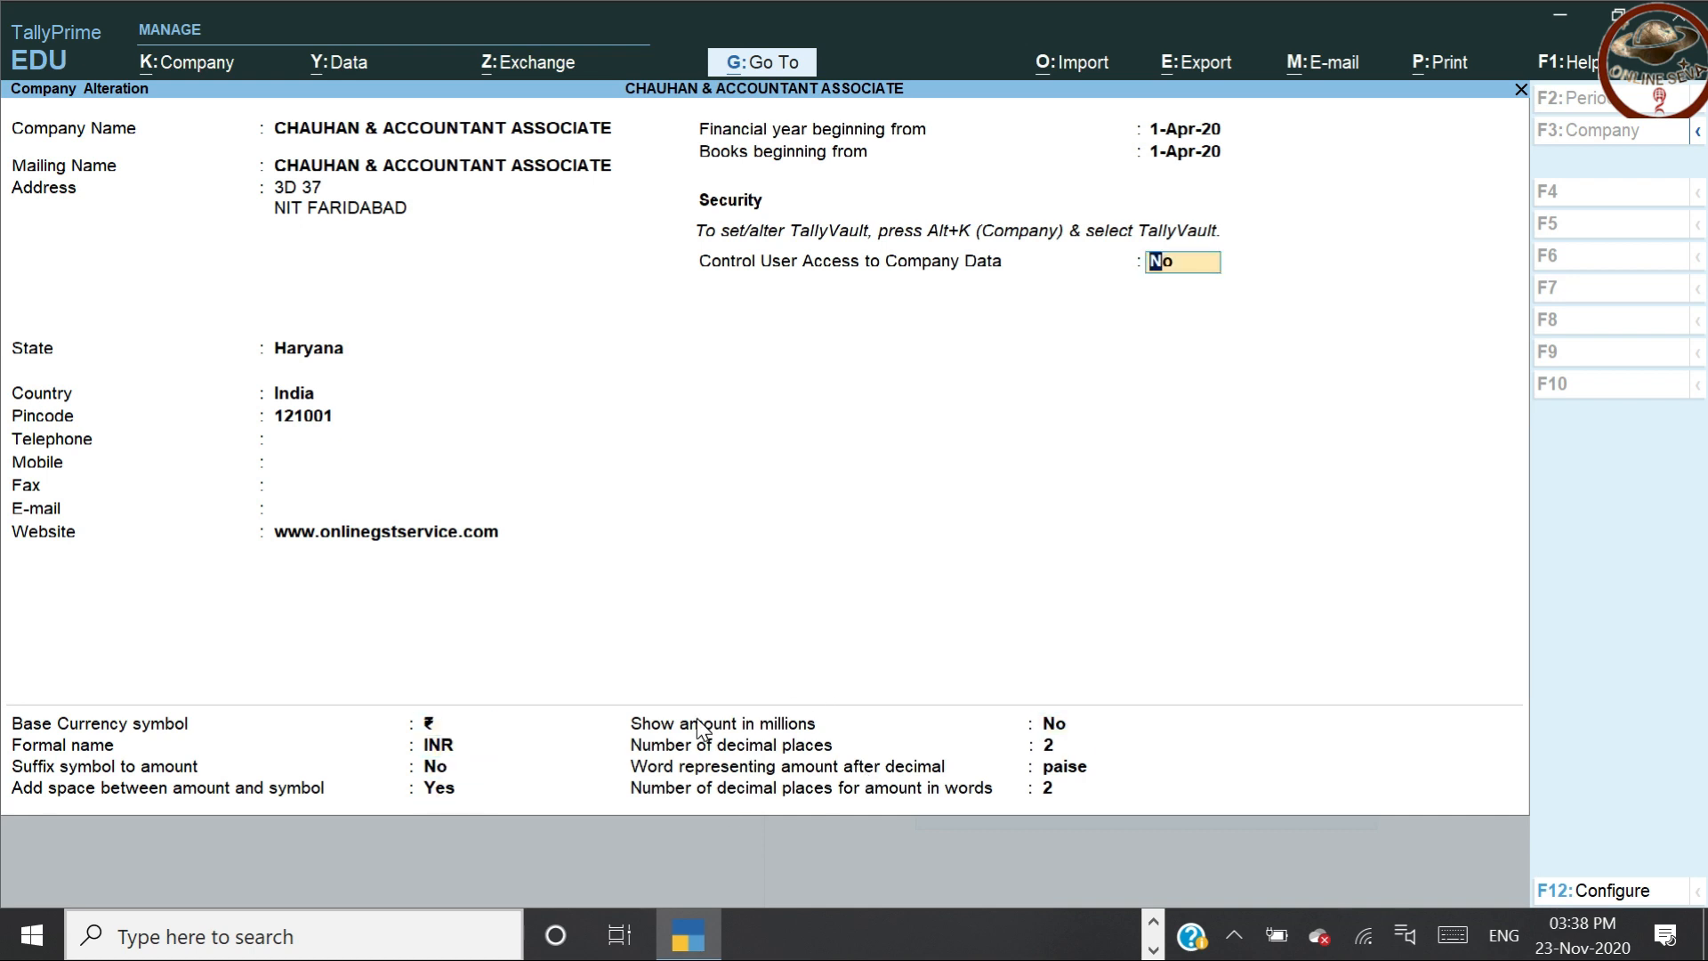
Set Control User Access to Yes with an administrator username, password and matching confirmation
key("y")
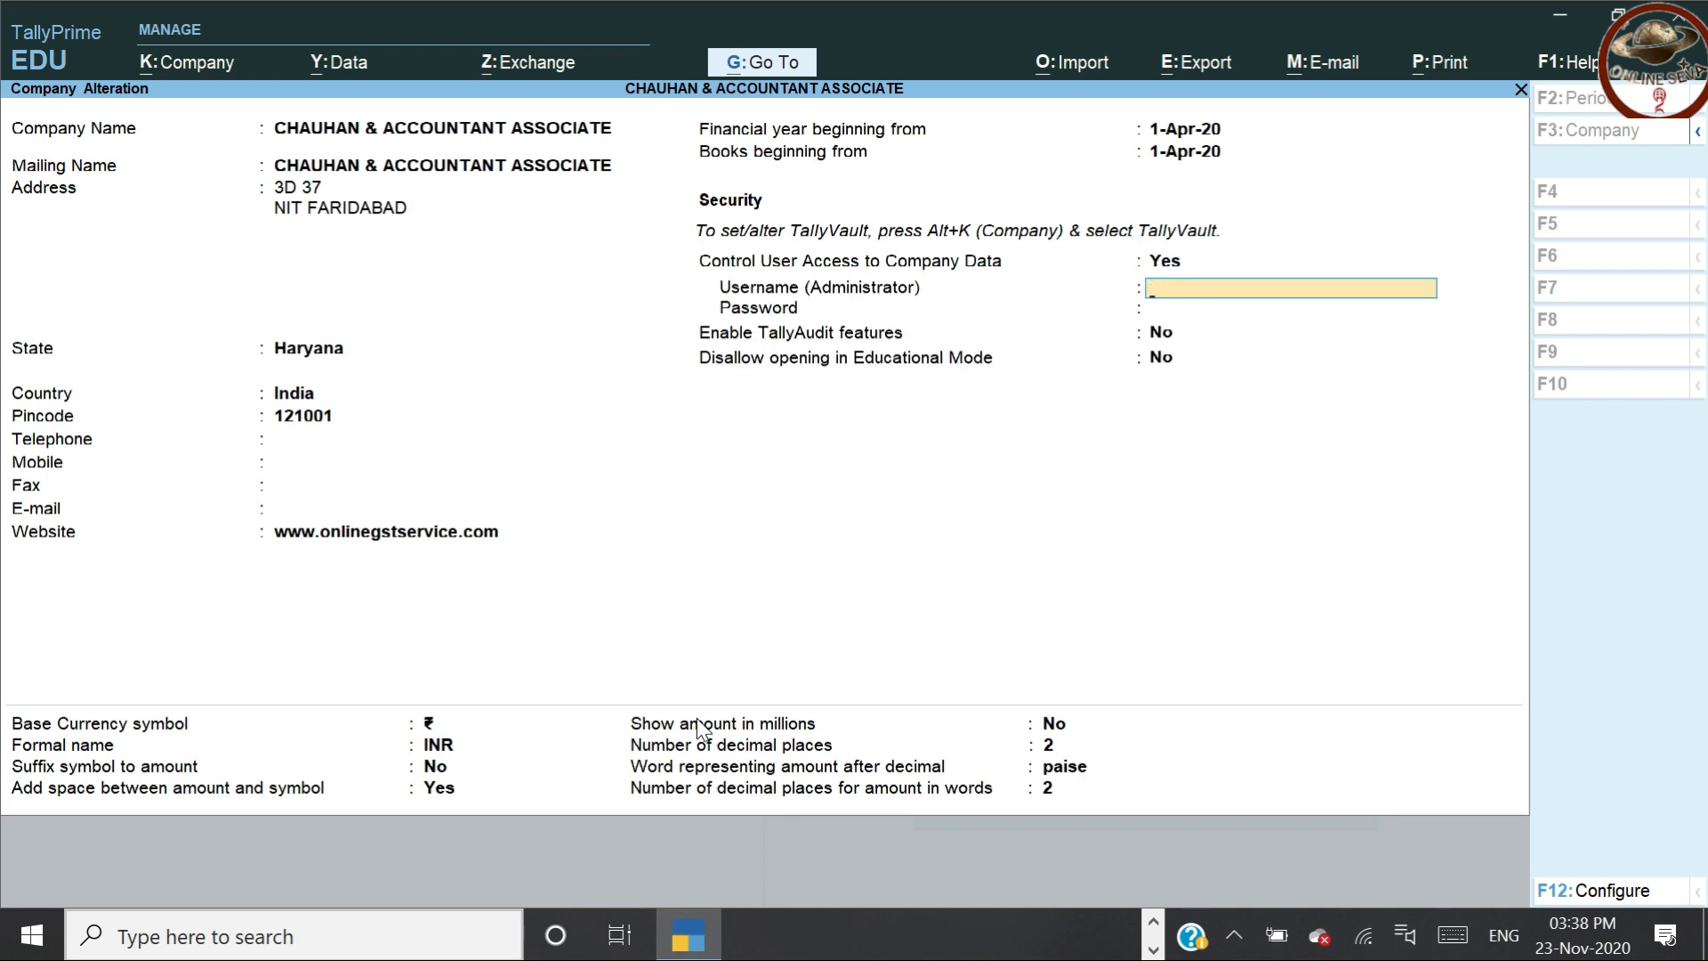
key("Return")
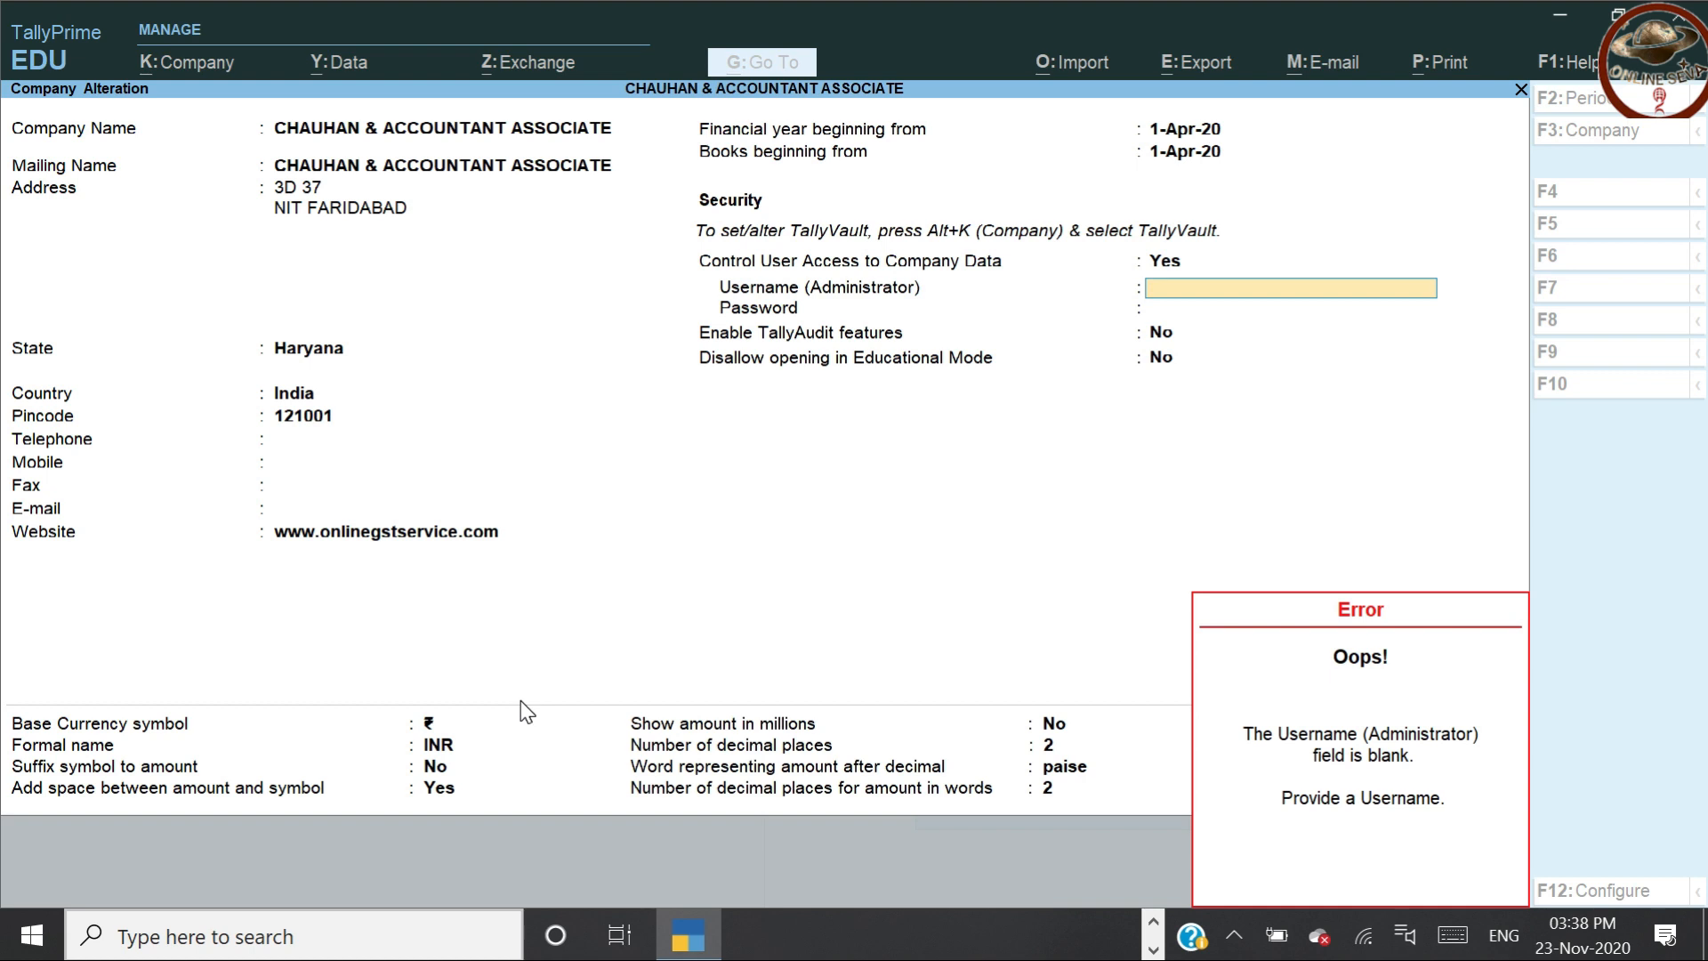
type("pcr")
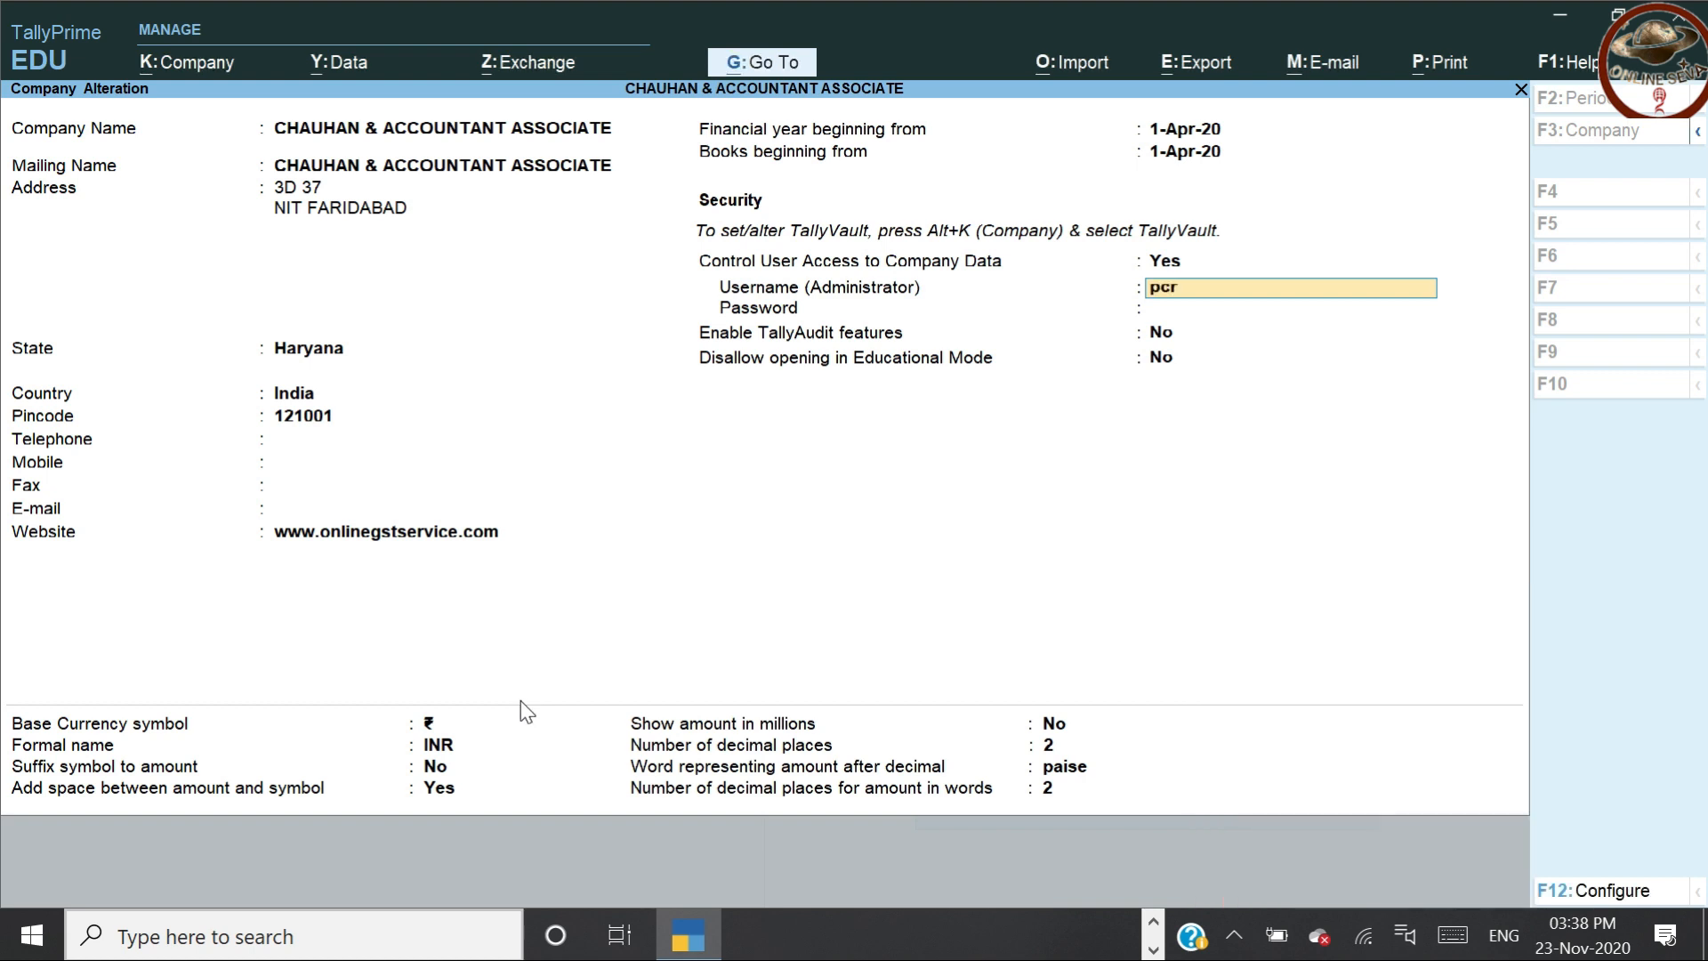
key("Return")
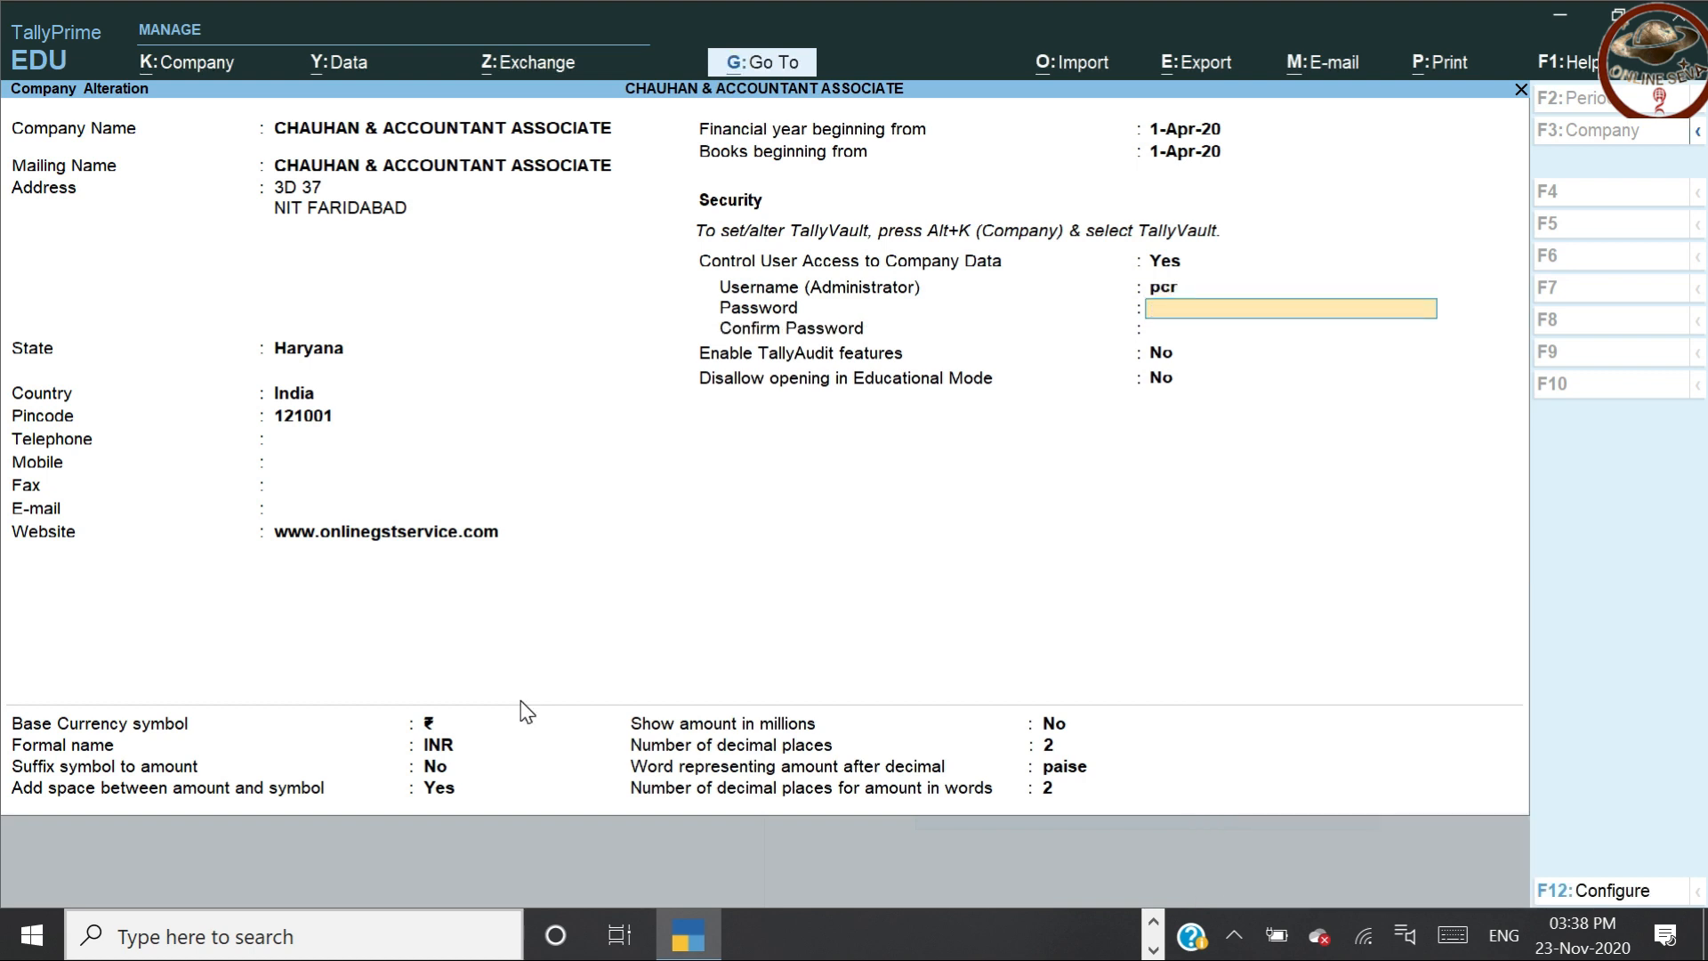
type("******")
key("Return")
type("******")
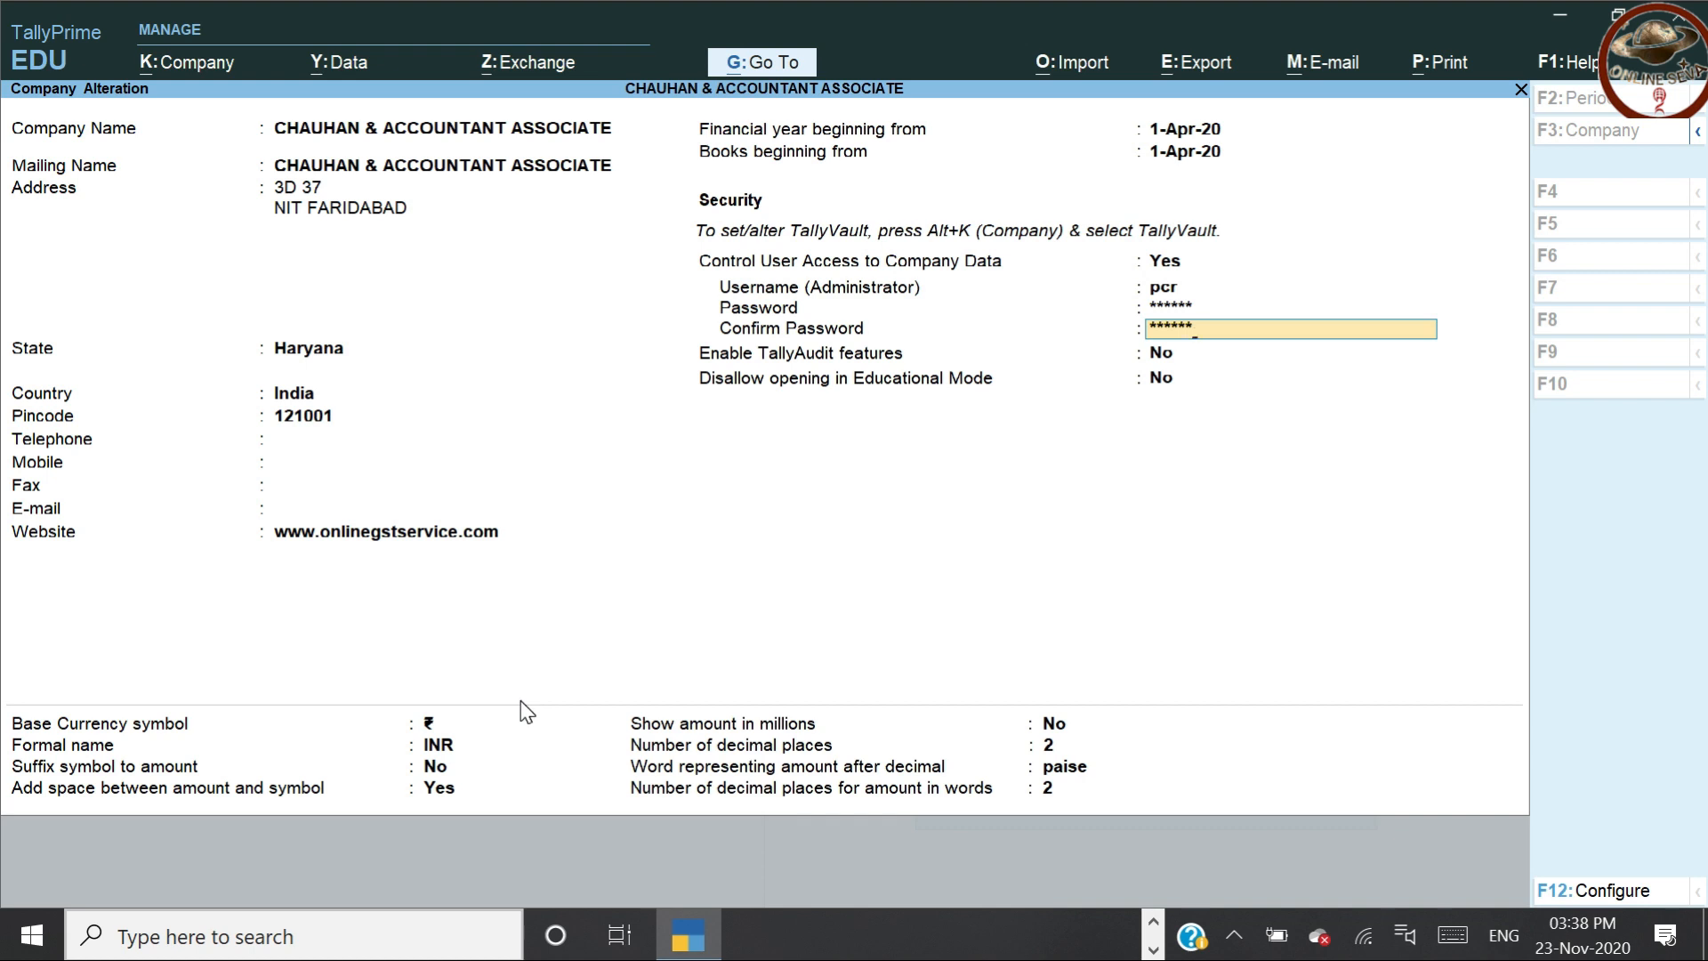
key("Return")
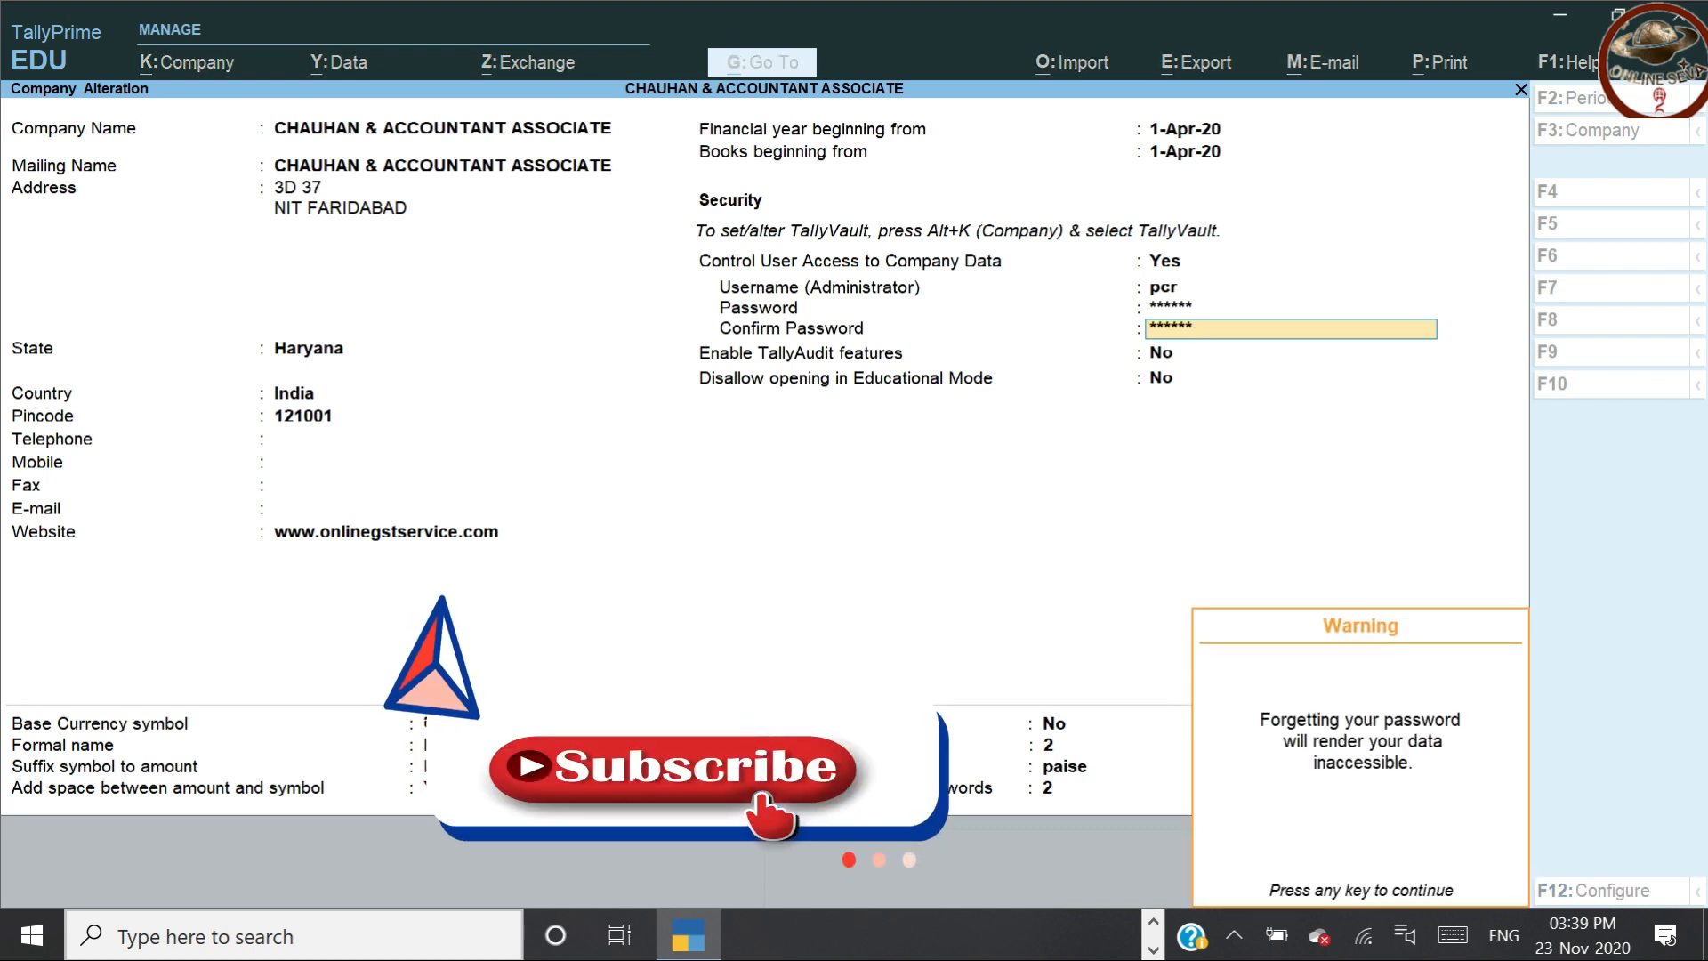
key("Return")
key("Return")
key("Return")
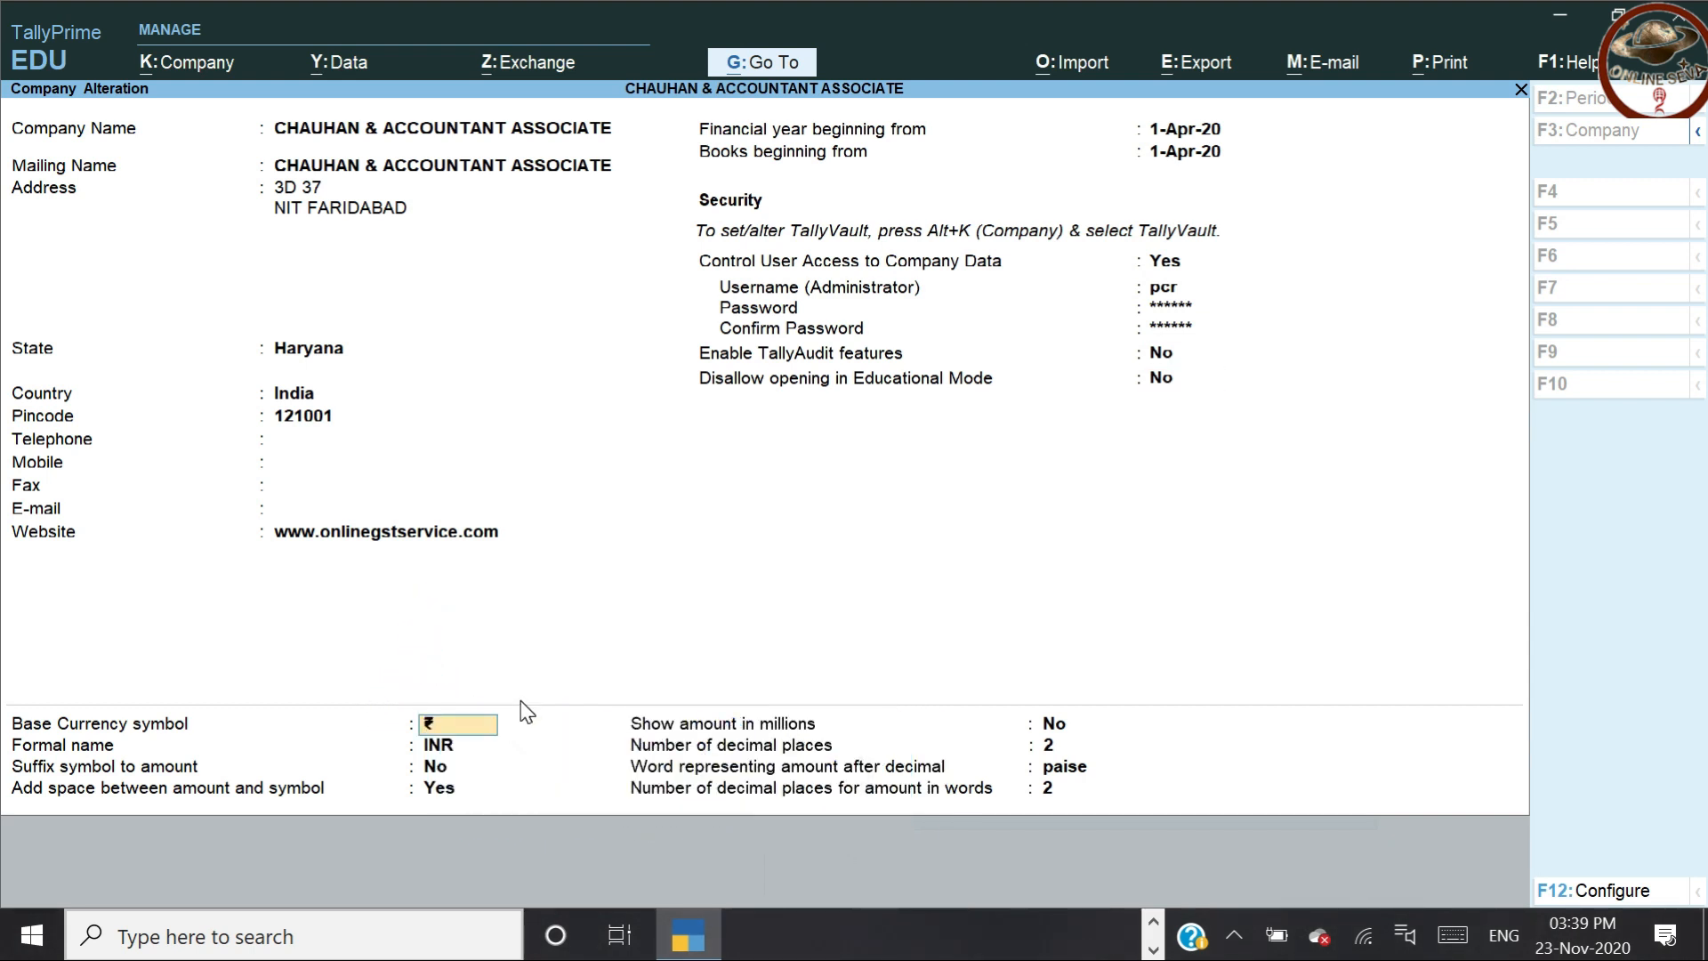
key("ctrl")
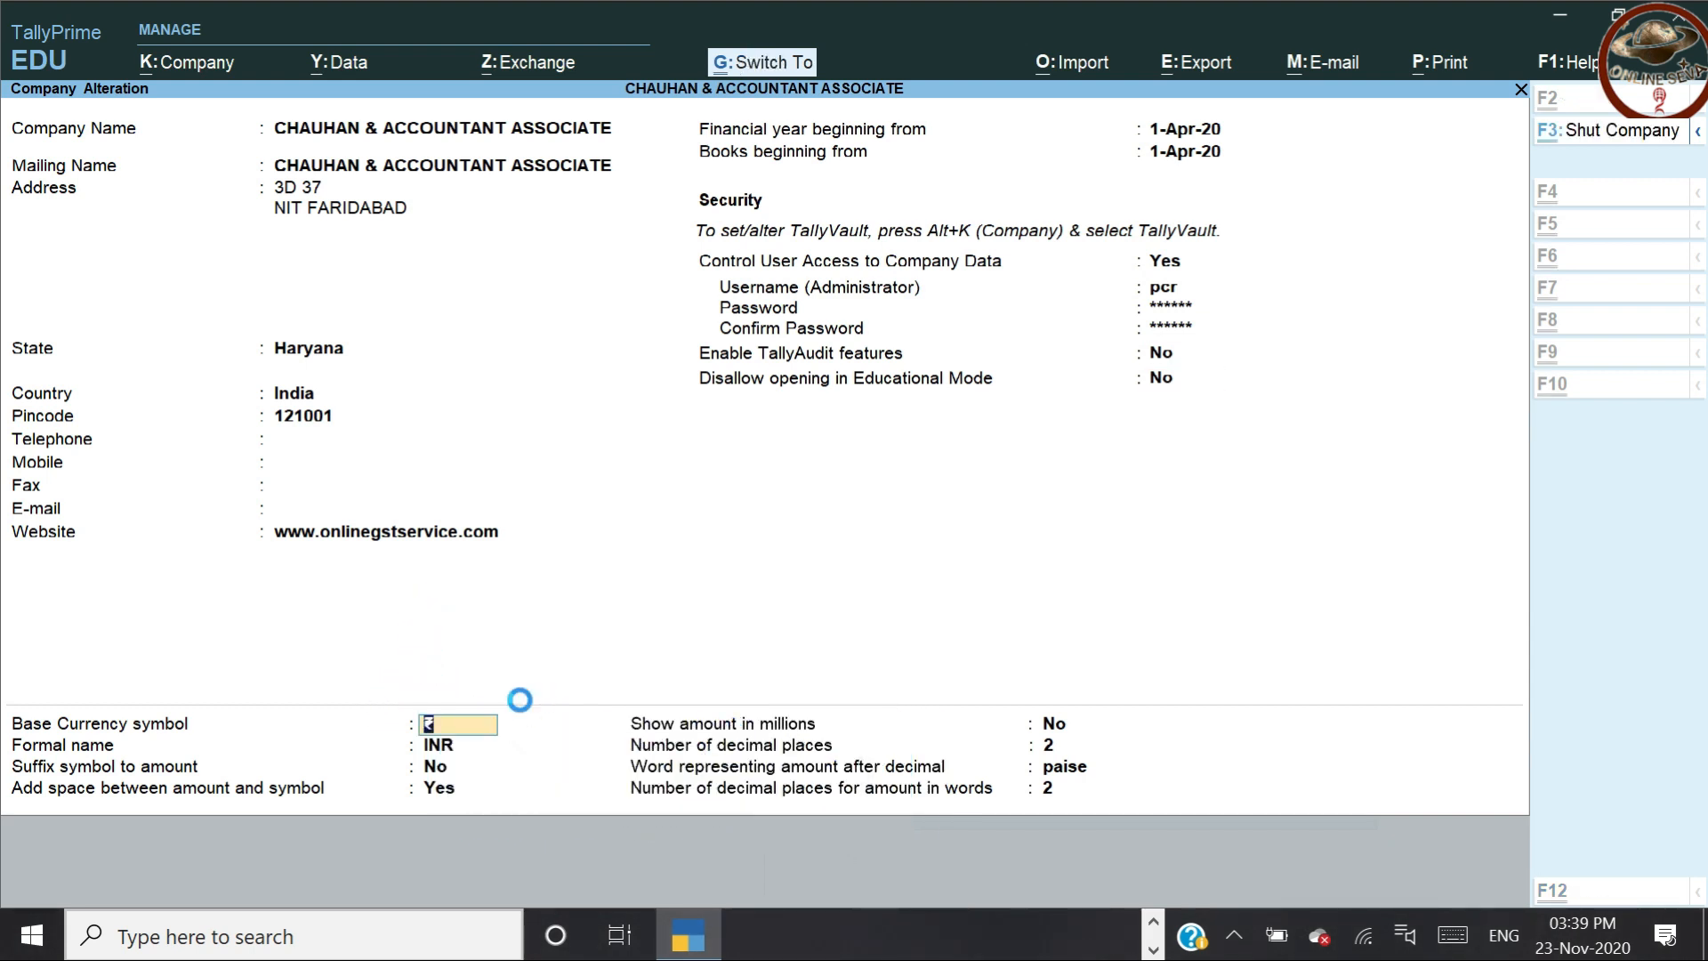
Accept the company alteration with Ctrl+A and stay on the Gateway of Tally, declining quit
key("ctrl+a")
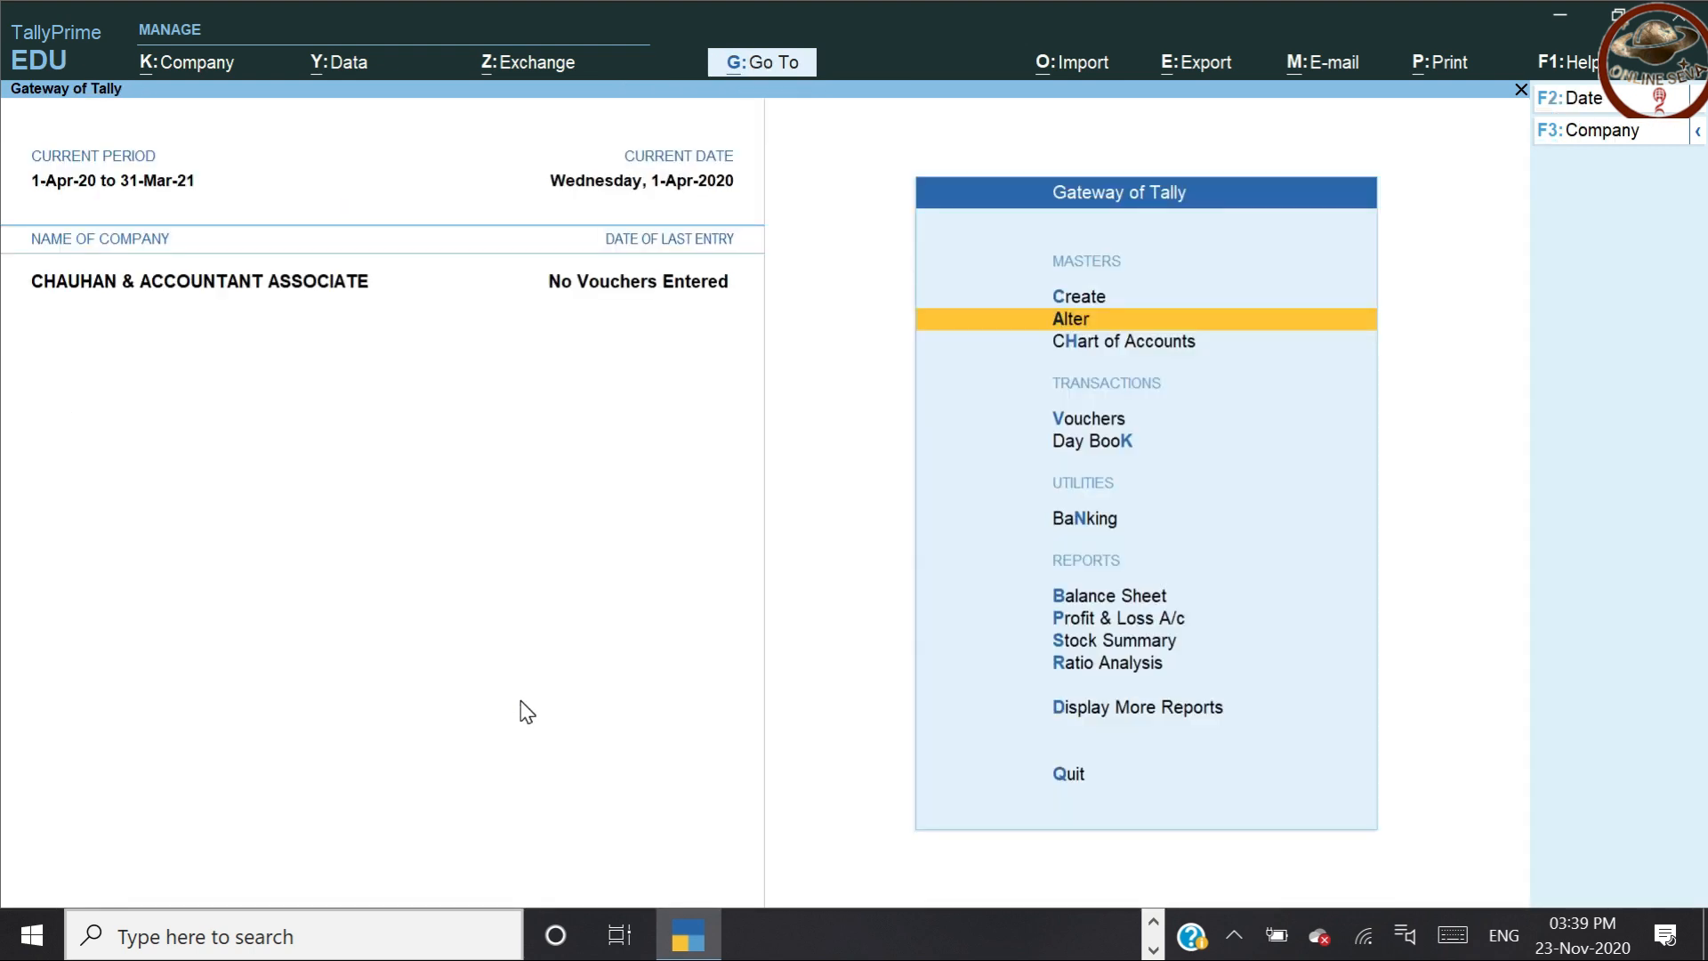
key("Escape")
key("n")
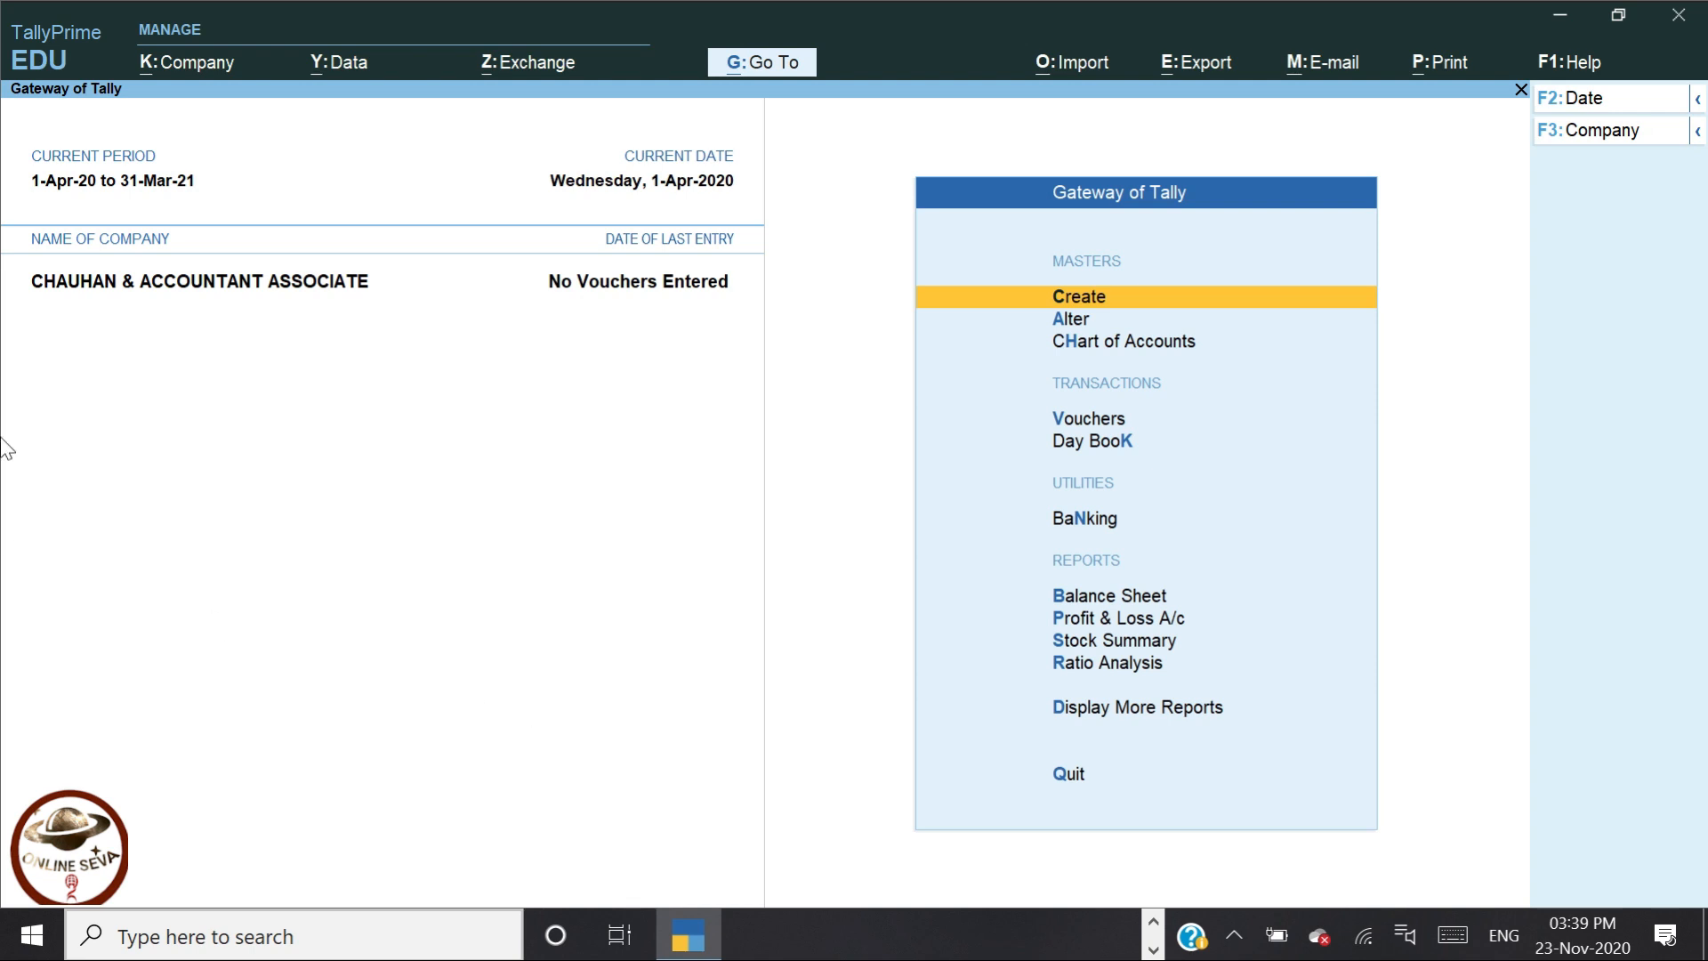
left_click(329, 80)
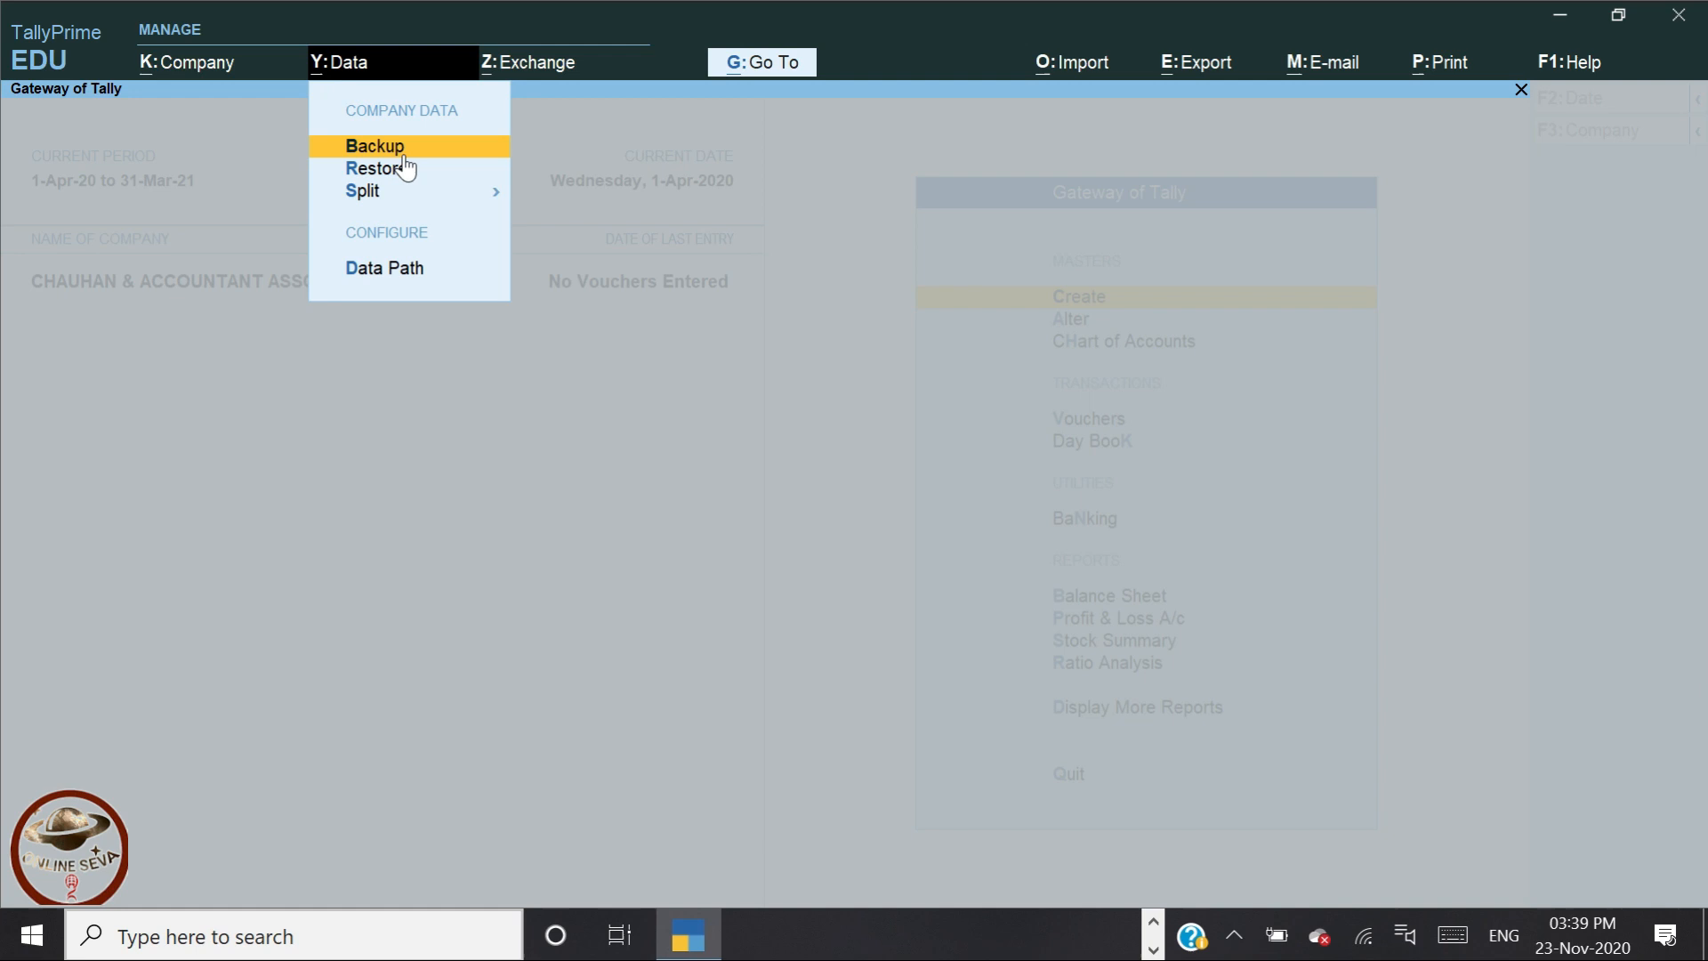
key("Escape")
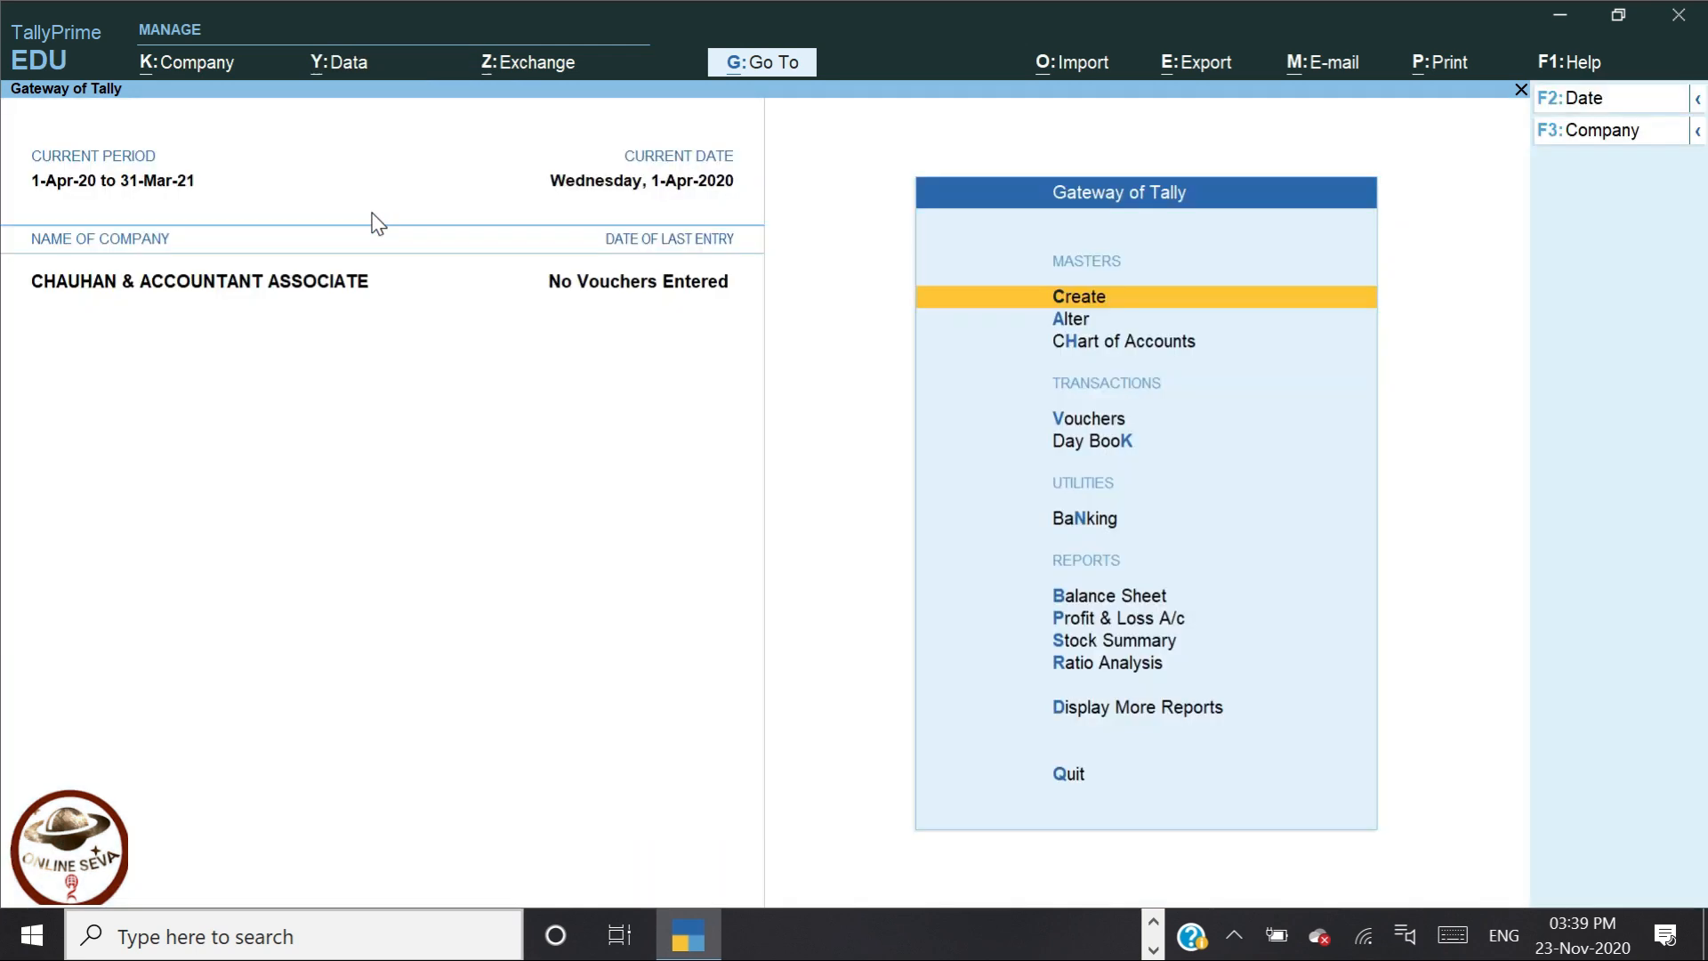